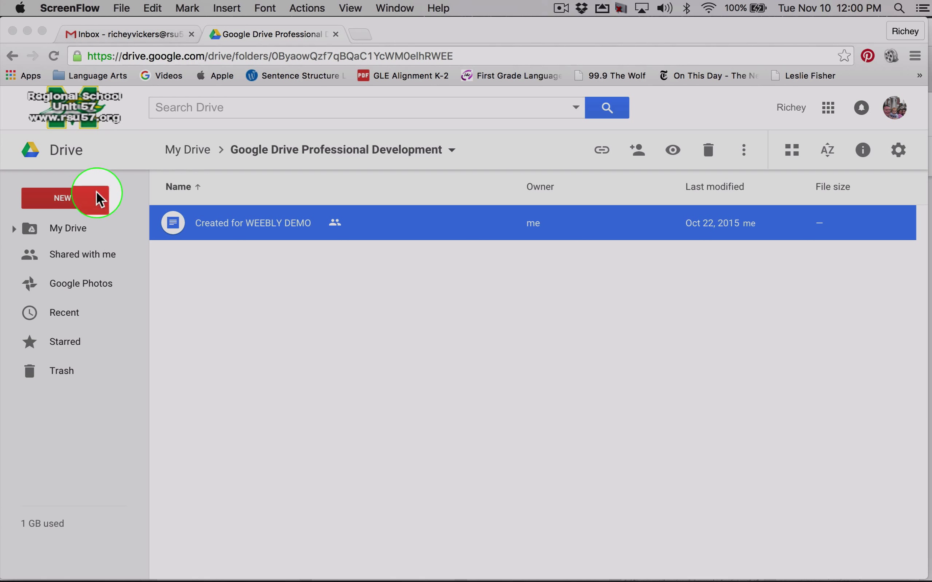
Create a new Google Form in the Drive Professional Development folder and begin renaming it
click(80, 200)
click(79, 200)
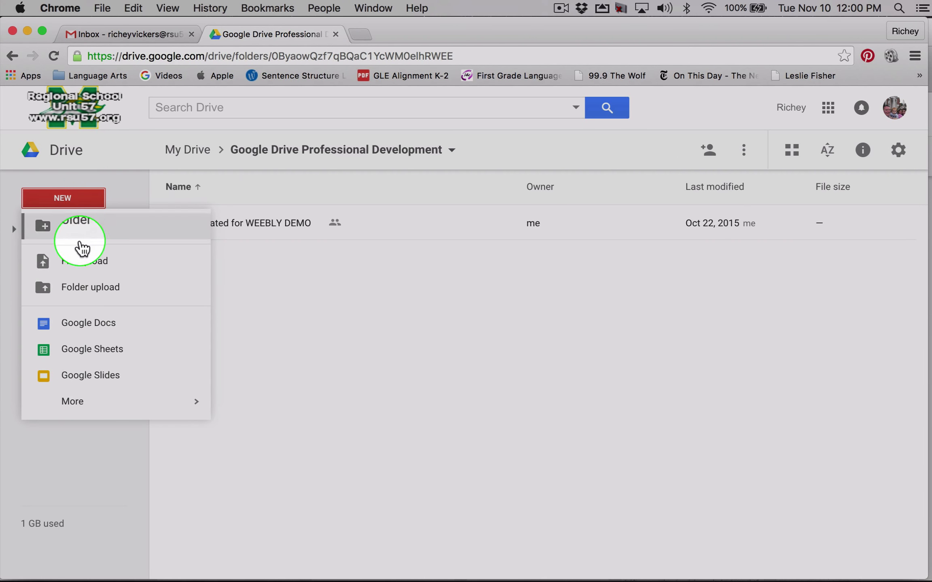
mouse_move(154, 406)
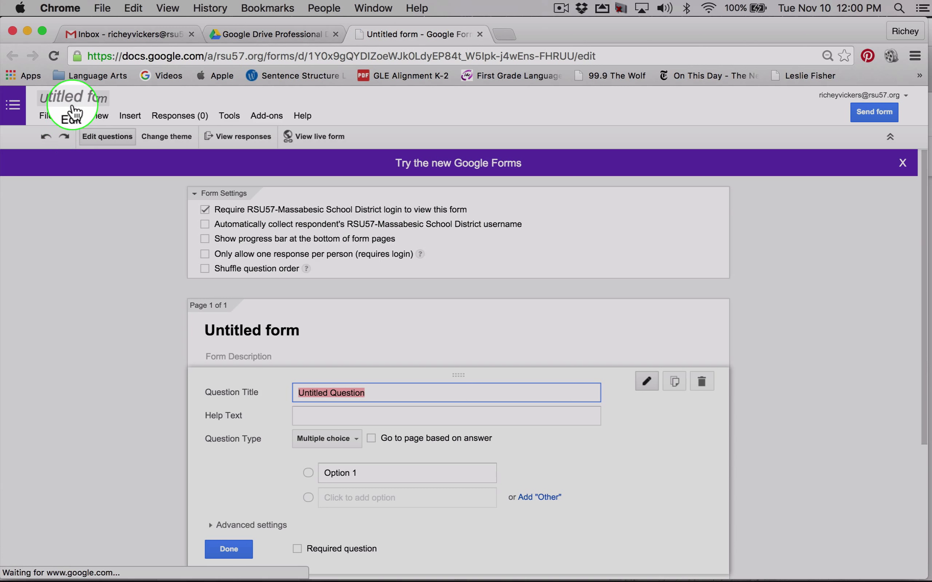
click(74, 109)
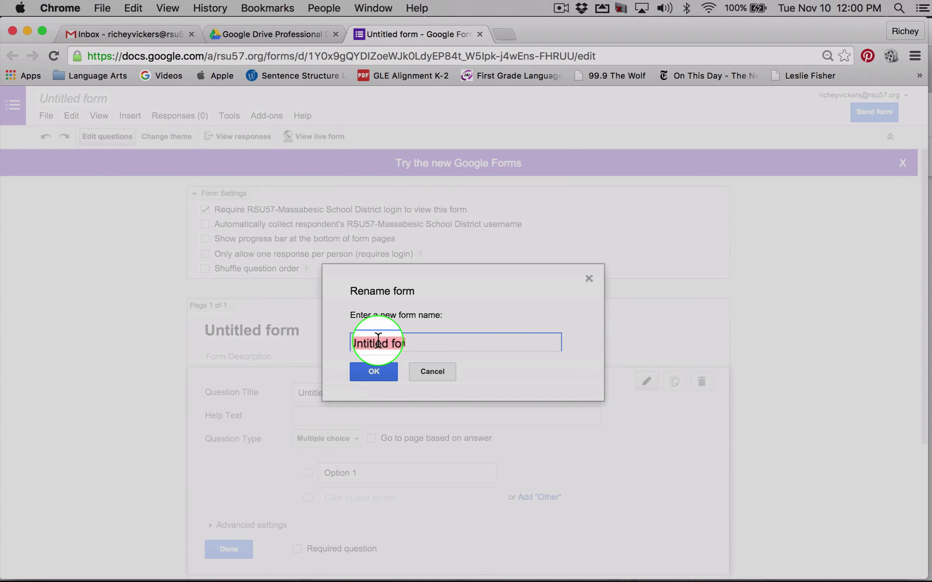
Rename the untitled form to 'Google Form PD'
text(G)
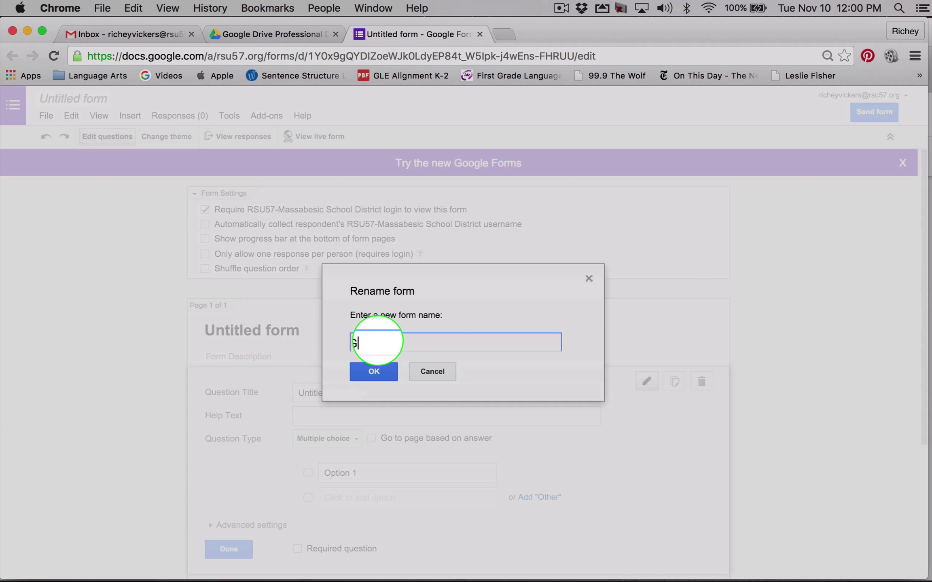
text(oogle Form PD)
click(374, 374)
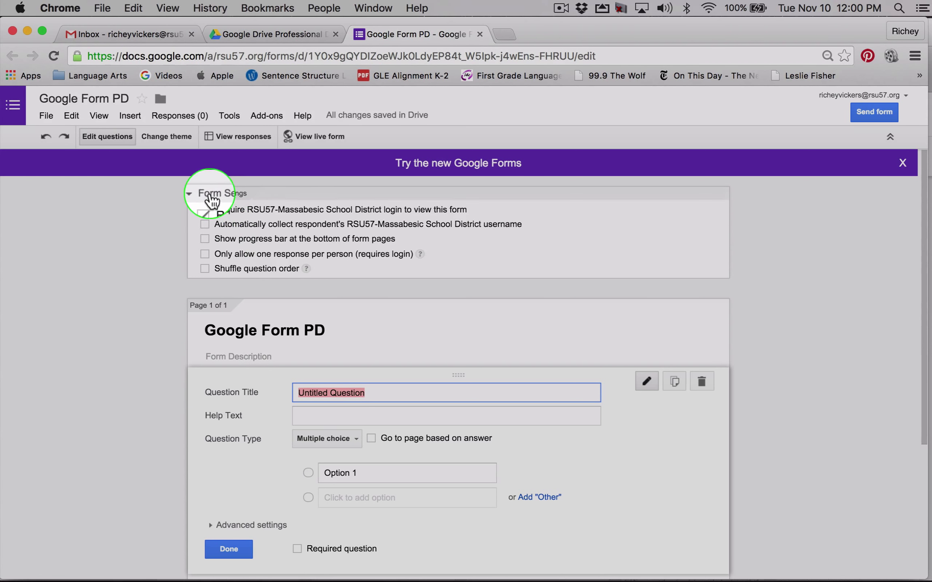
Expand Form Settings and keep district sign-in required after trying to turn it off
click(196, 194)
click(198, 194)
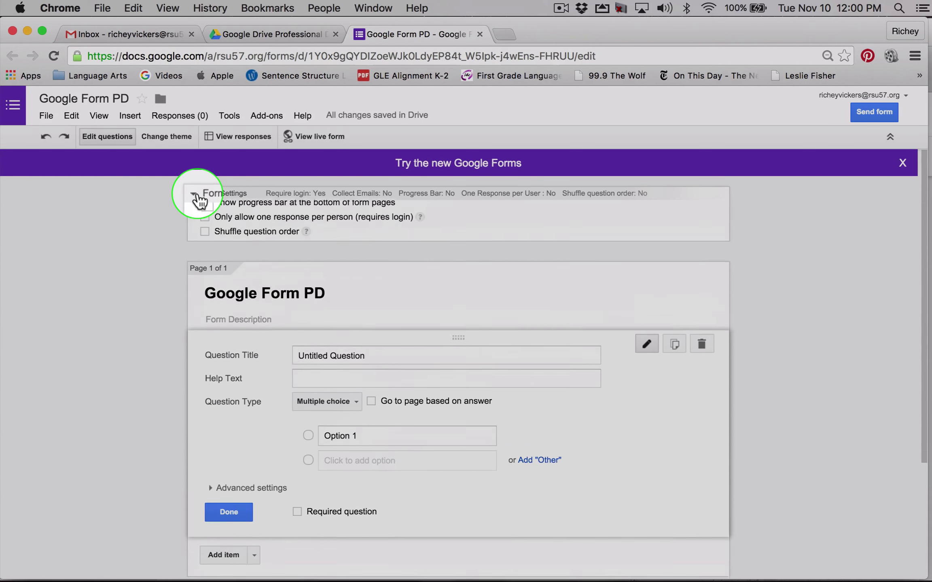
click(197, 194)
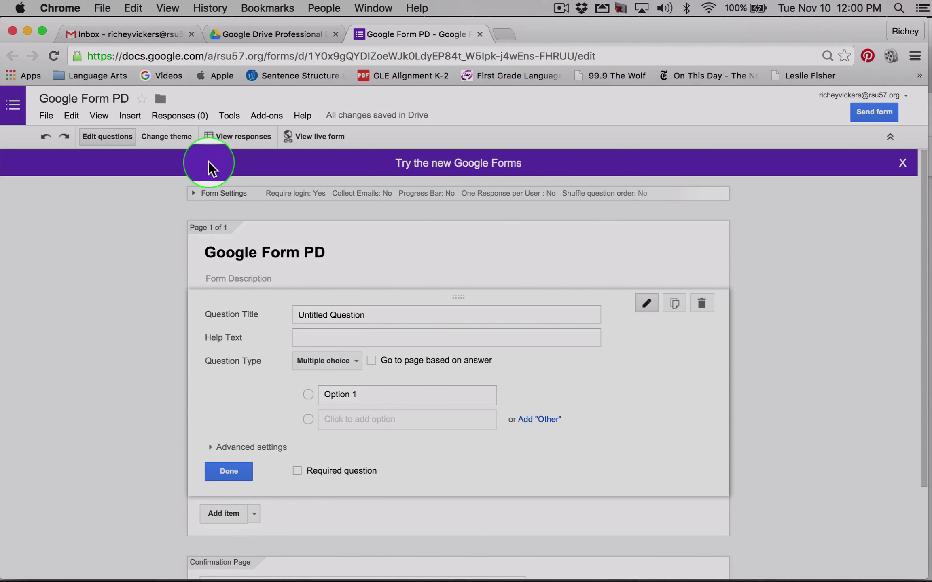
click(194, 196)
click(205, 210)
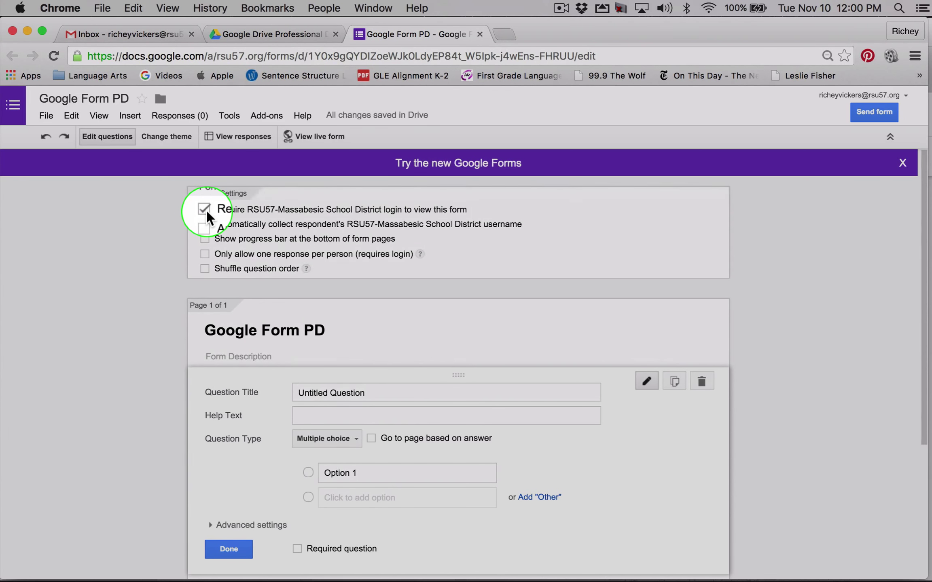
click(204, 209)
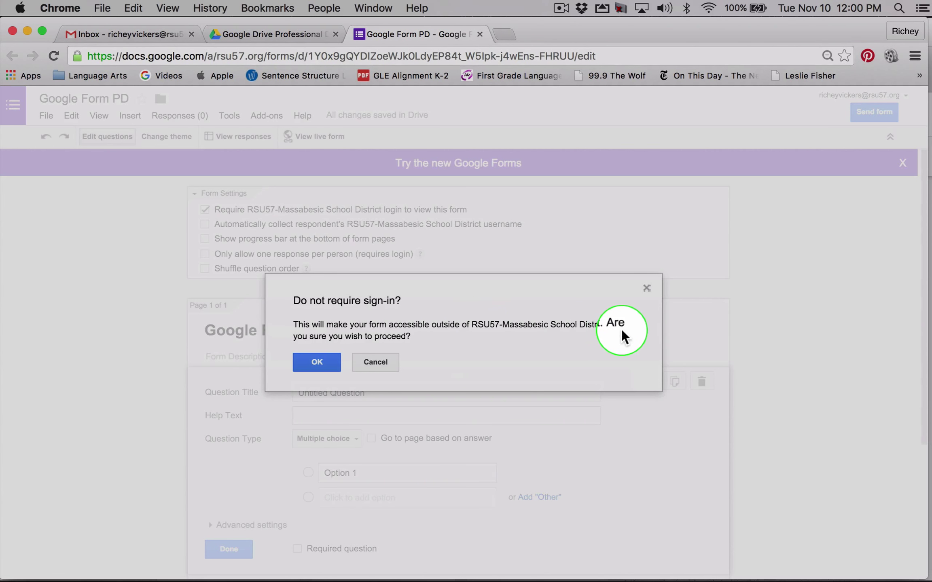
click(379, 363)
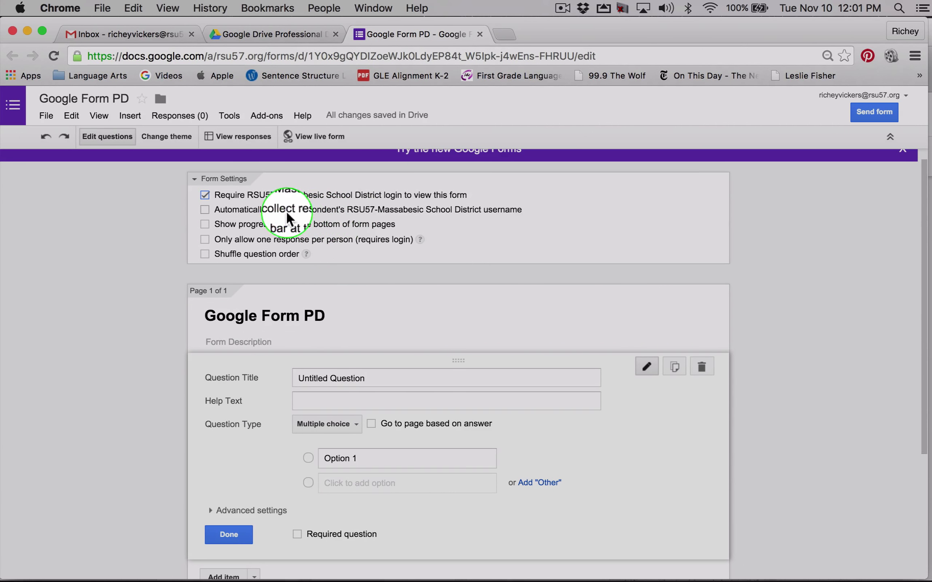
Turn on username collection, a progress bar, and one response per person
click(205, 209)
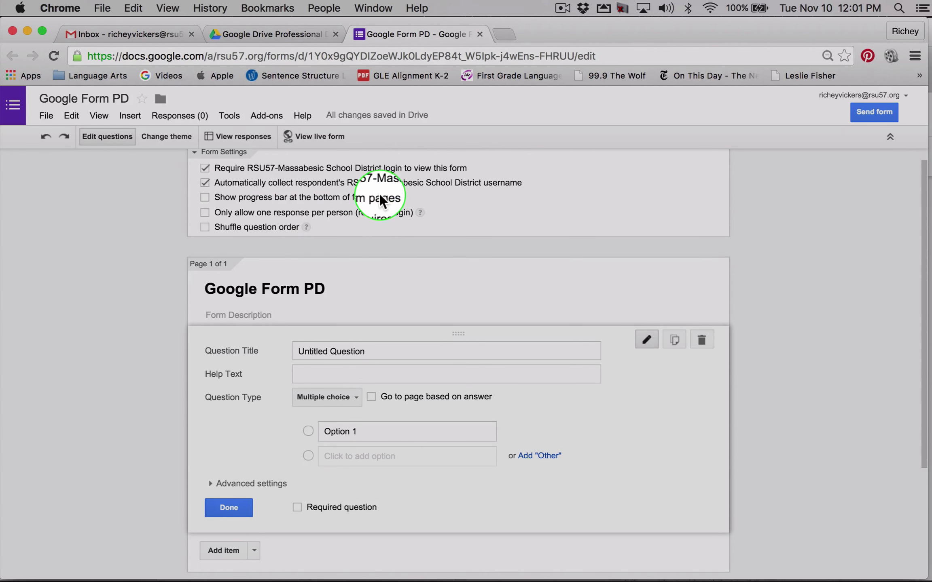
click(205, 196)
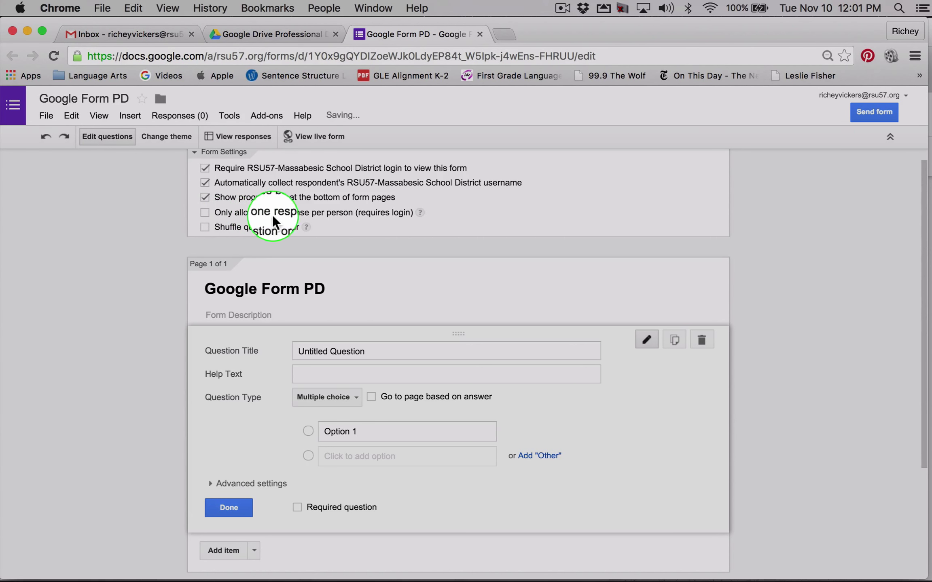
click(206, 213)
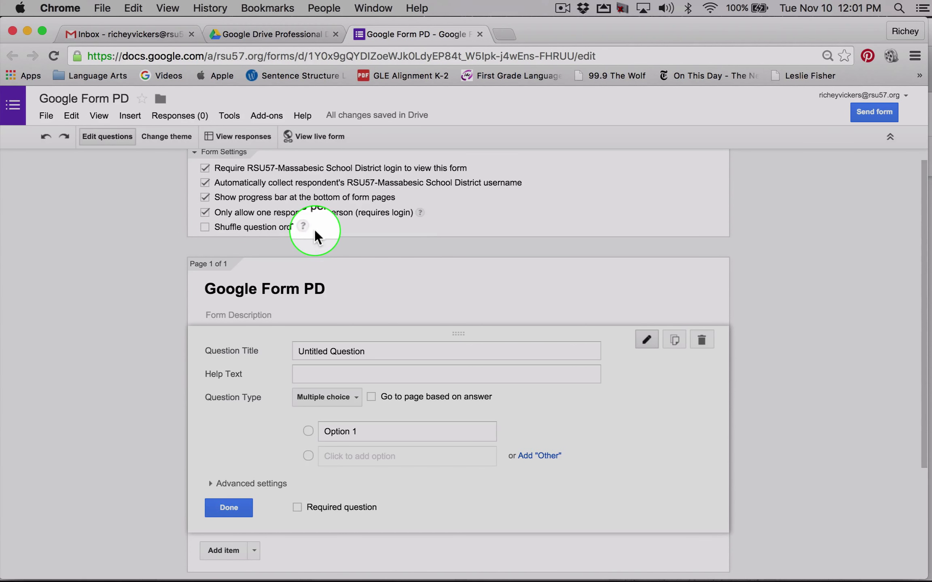
mouse_move(307, 229)
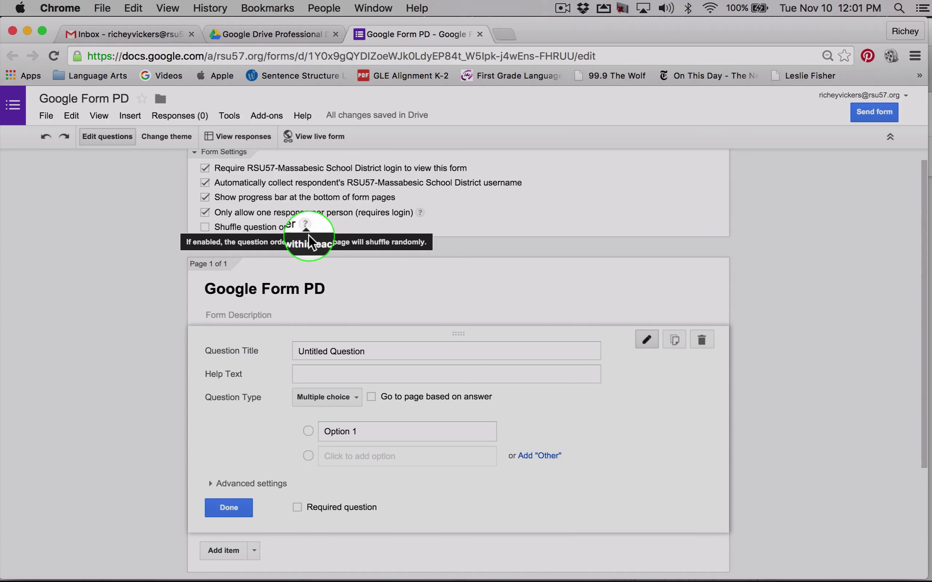
Title the first question 'This is question title number 1'
scroll(381, 275, down, 2)
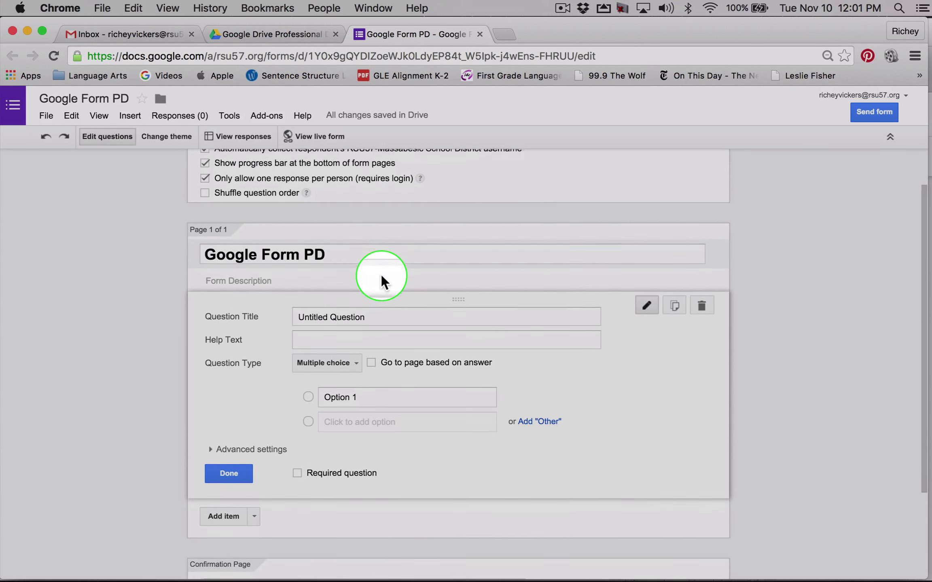
scroll(381, 275, up, 2)
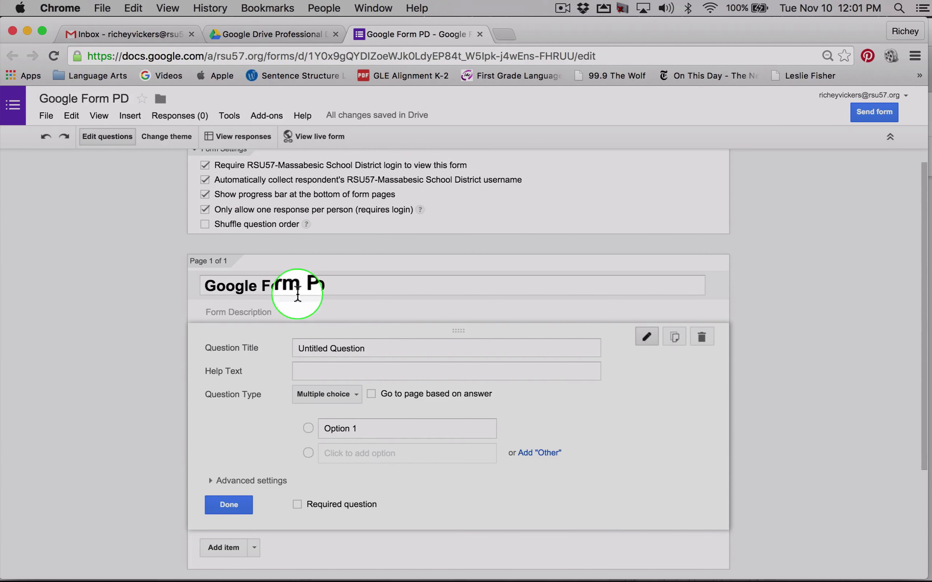
scroll(298, 294, down, 6)
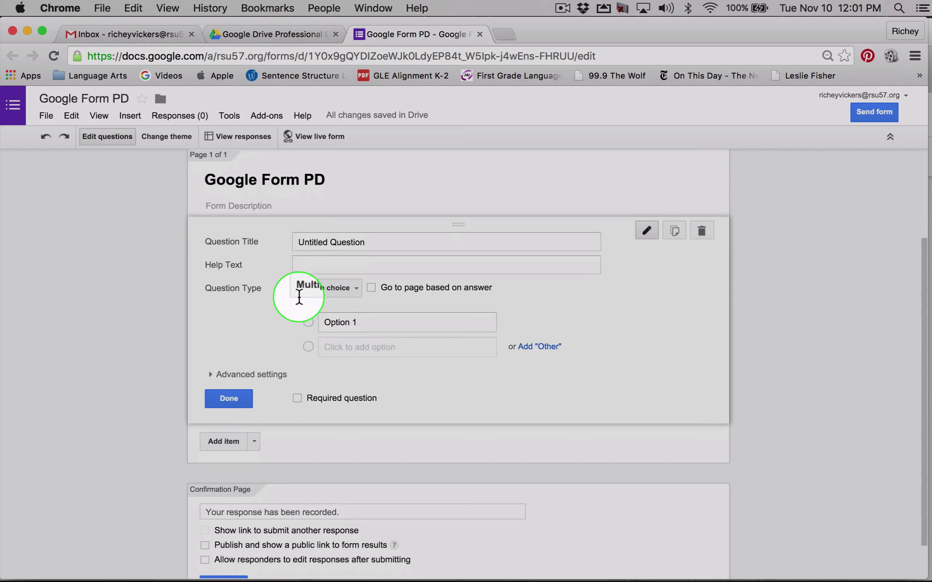
scroll(299, 297, down, 2)
click(331, 205)
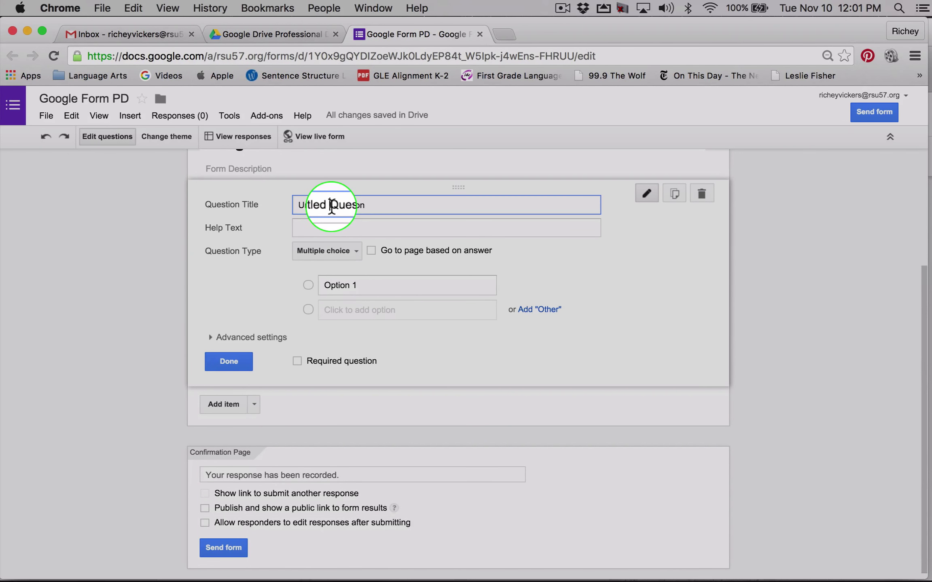
triple_click(330, 205)
text(This is questi)
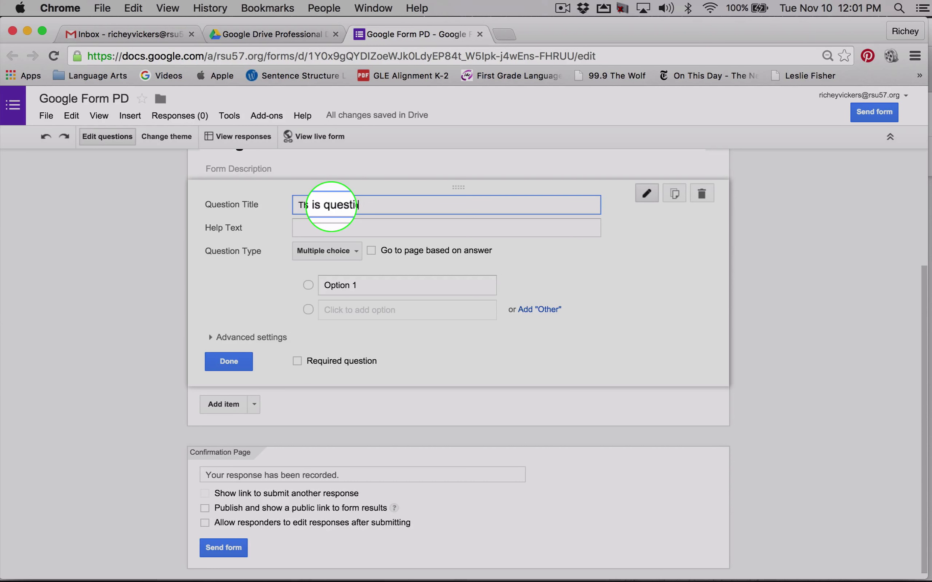
text(on title number 1)
Add help text to question 1 saying this is where further explanation would go
click(335, 228)
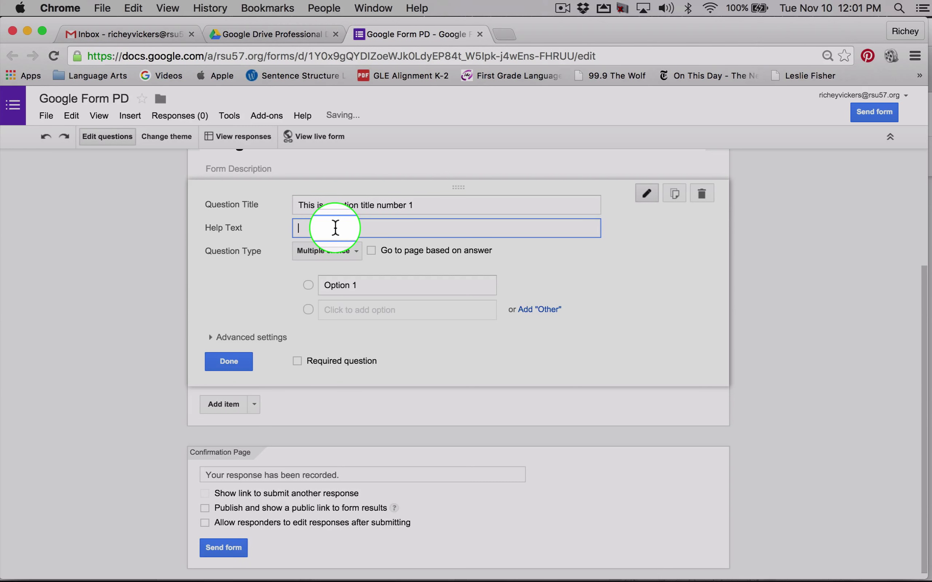
text(If no q)
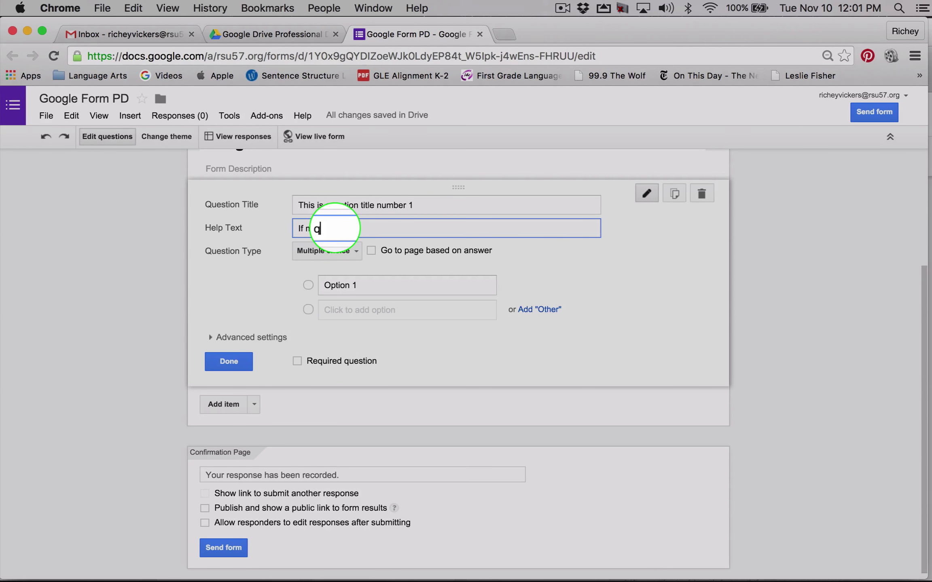
text(uestions needed furthur e)
key(BackSpace)
key(BackSpace)
key(BackSpace)
key(BackSpace)
key(BackSpace)
key(BackSpace)
key(BackSpace)
key(BackSpace)
text(urther ex)
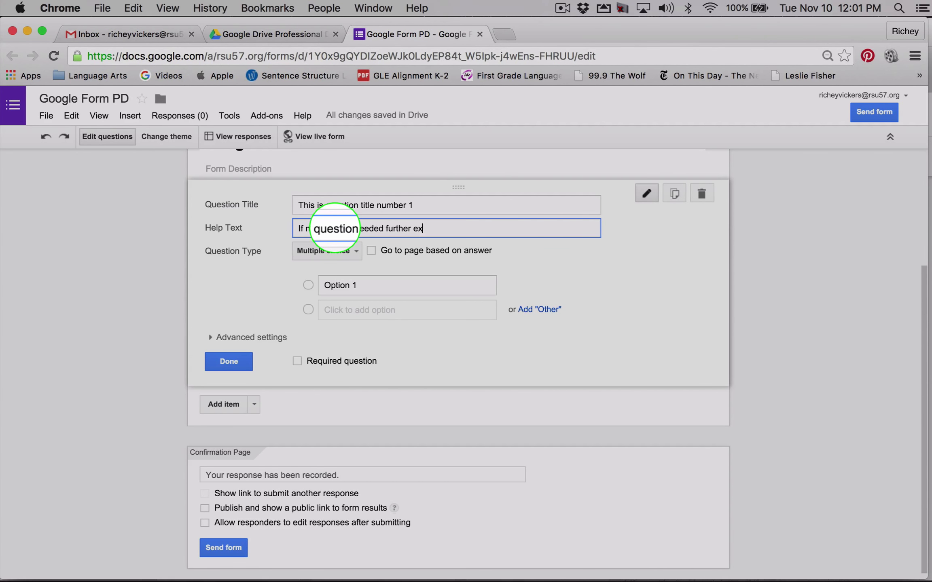
text(planation this is where I would add)
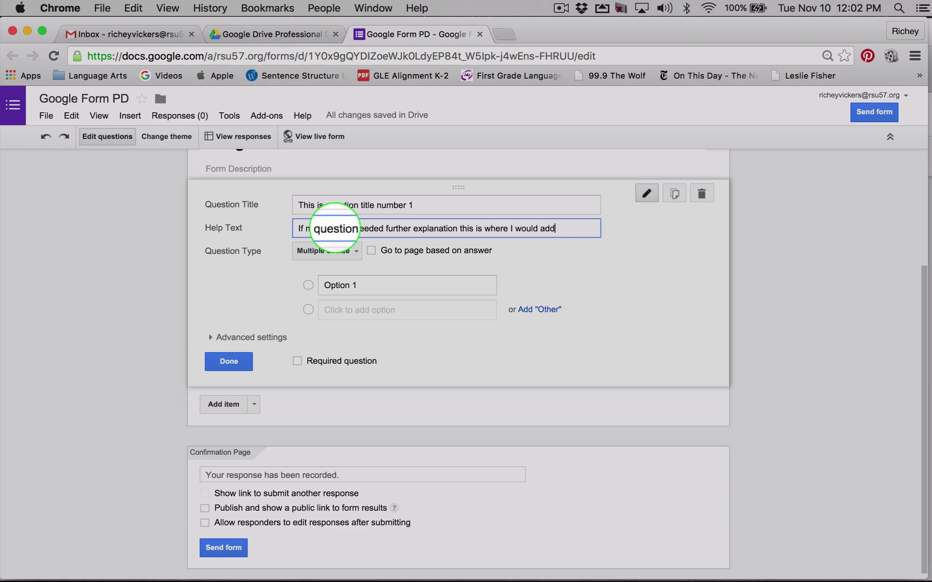
text( the text)
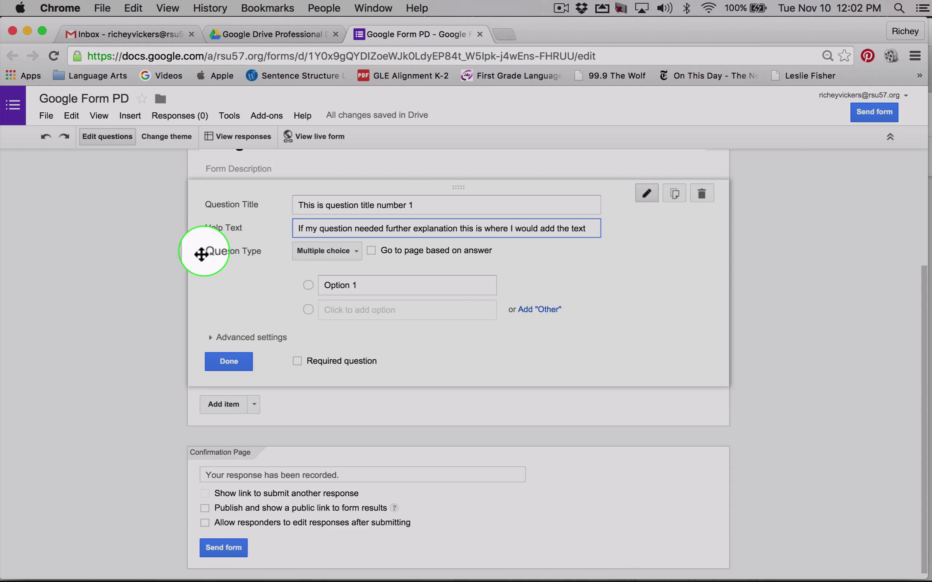
Try question 1 as Text, Paragraph text, Multiple choice, Checkboxes and Choose from a list
click(347, 252)
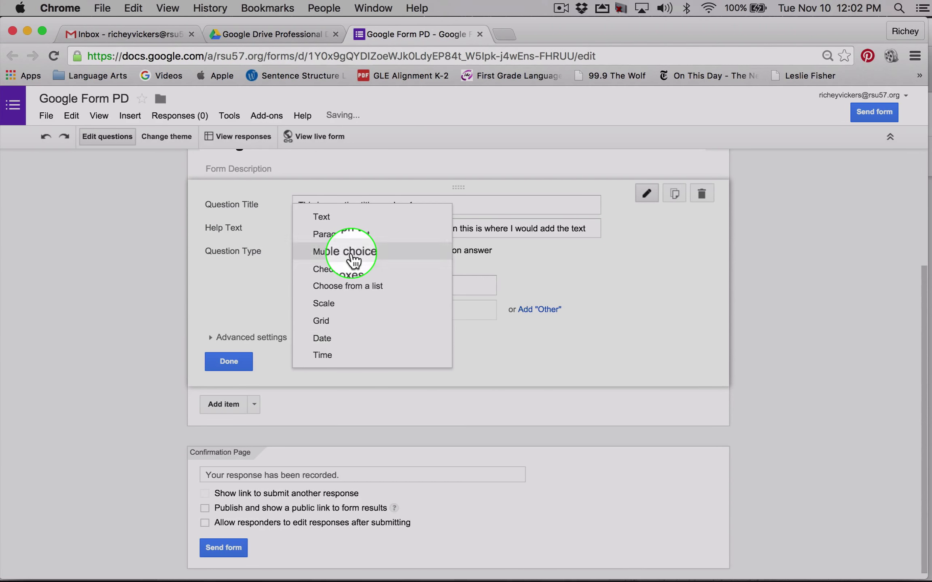
click(325, 226)
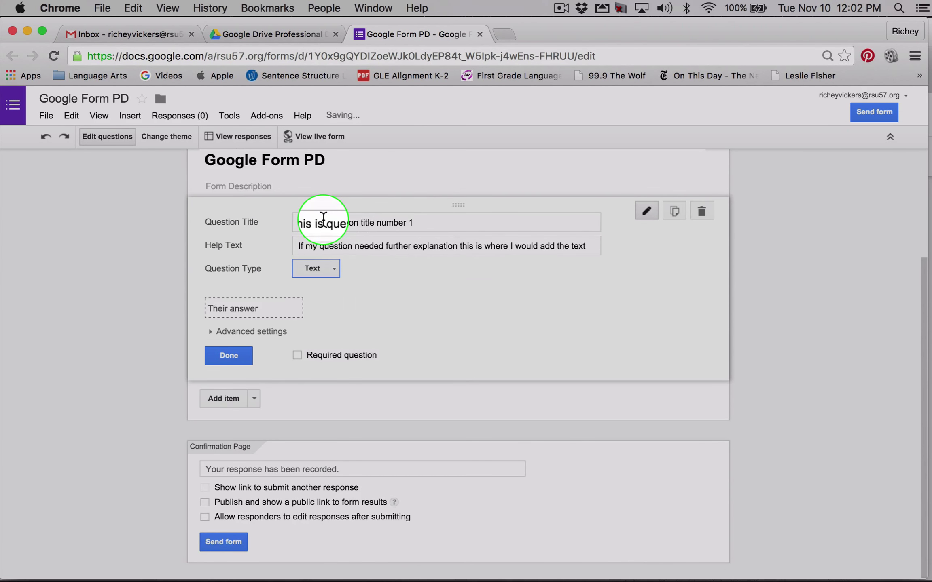
click(221, 305)
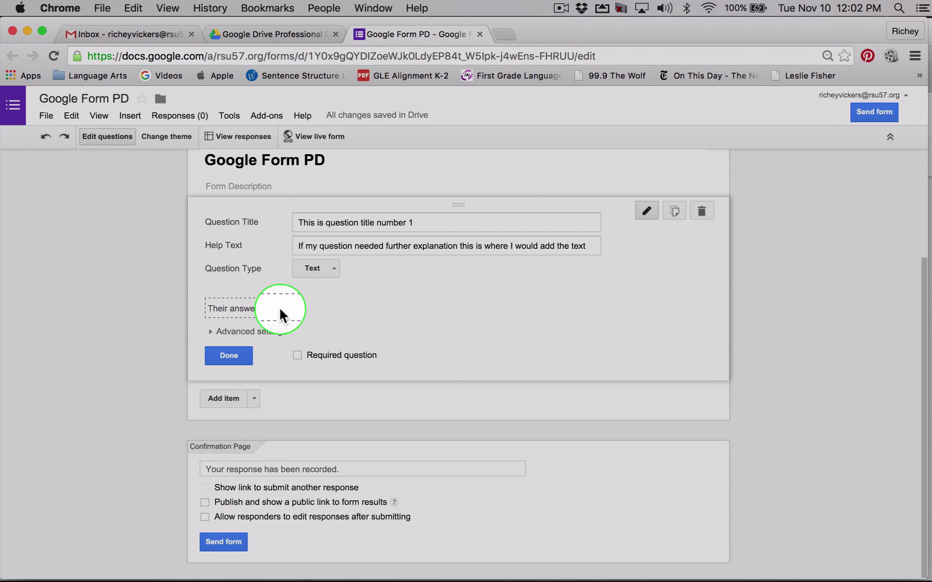
click(330, 273)
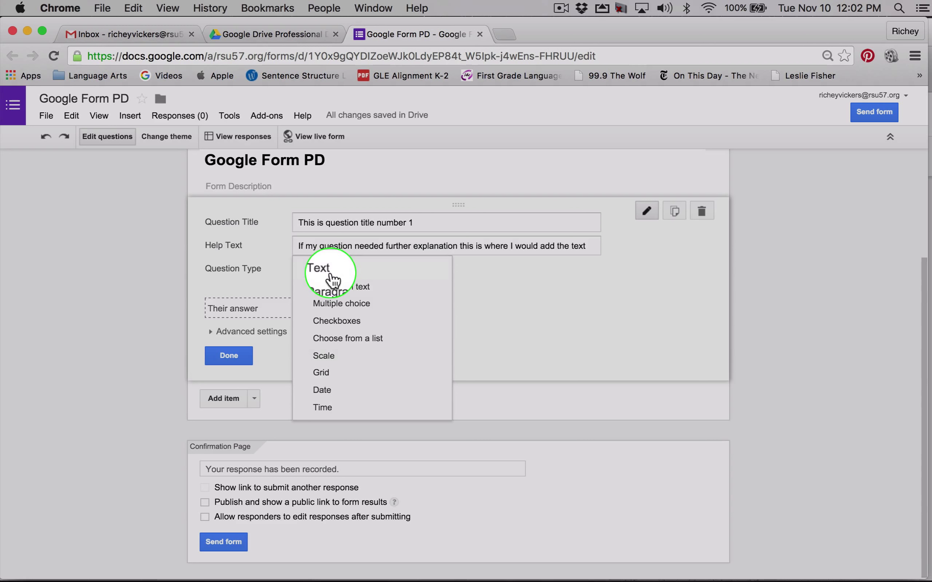
click(331, 287)
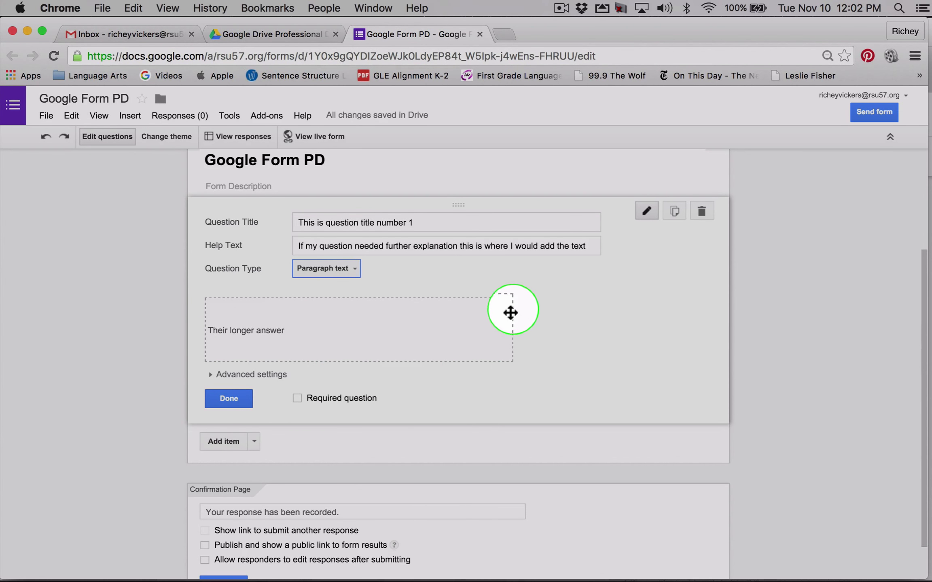
click(341, 267)
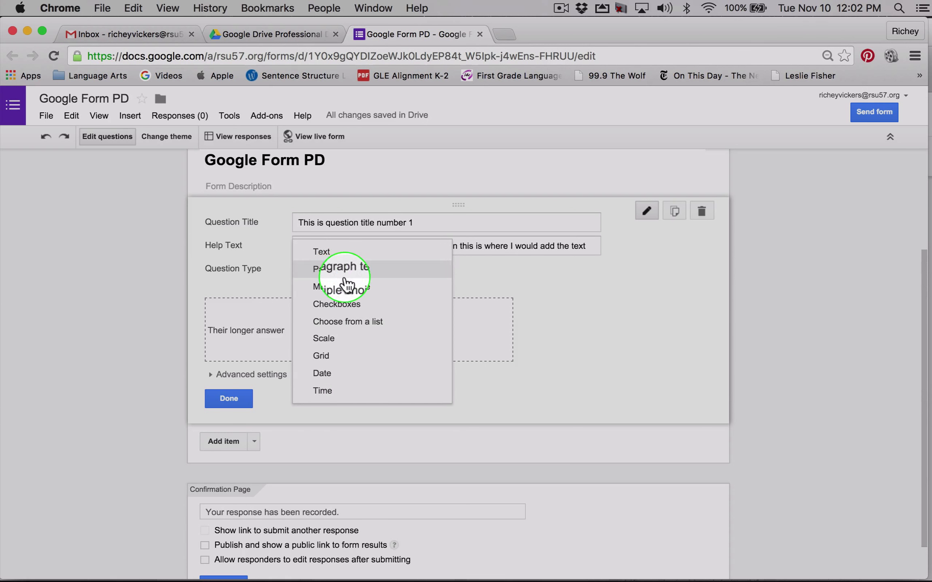
click(342, 288)
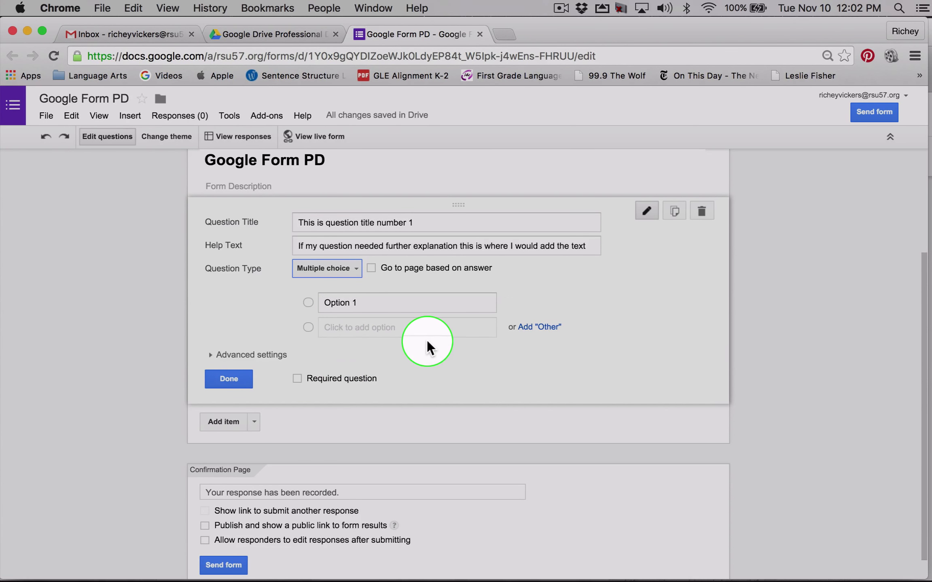
click(351, 268)
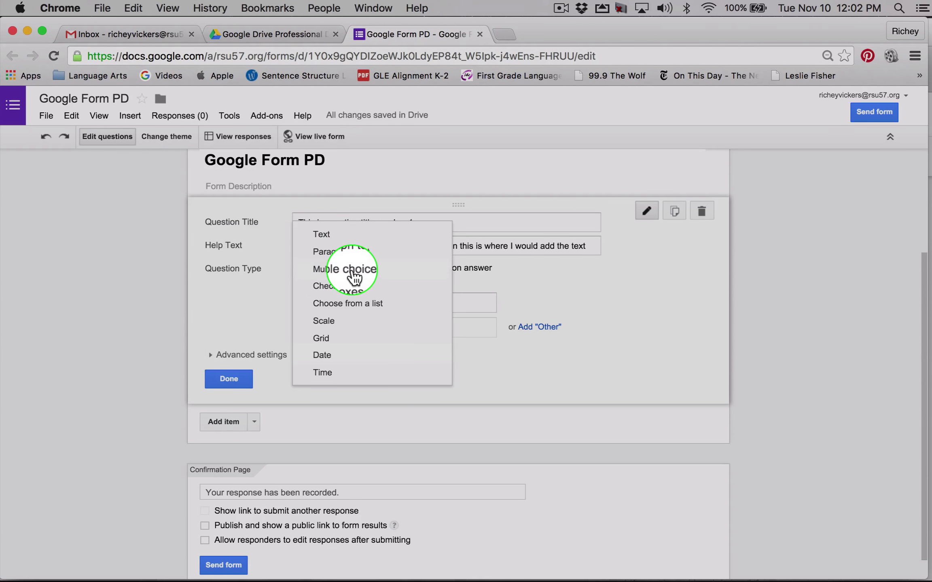
click(414, 229)
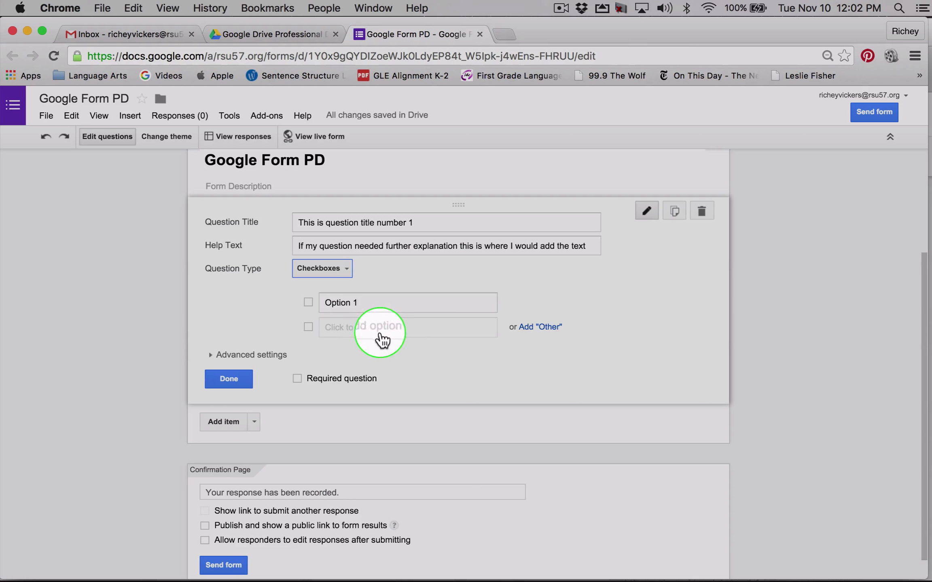
click(344, 271)
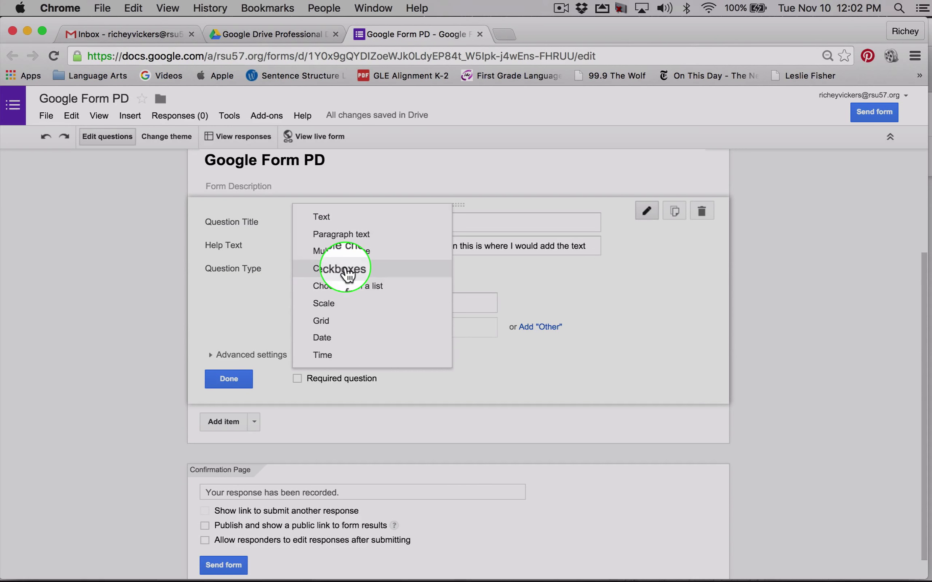
click(348, 288)
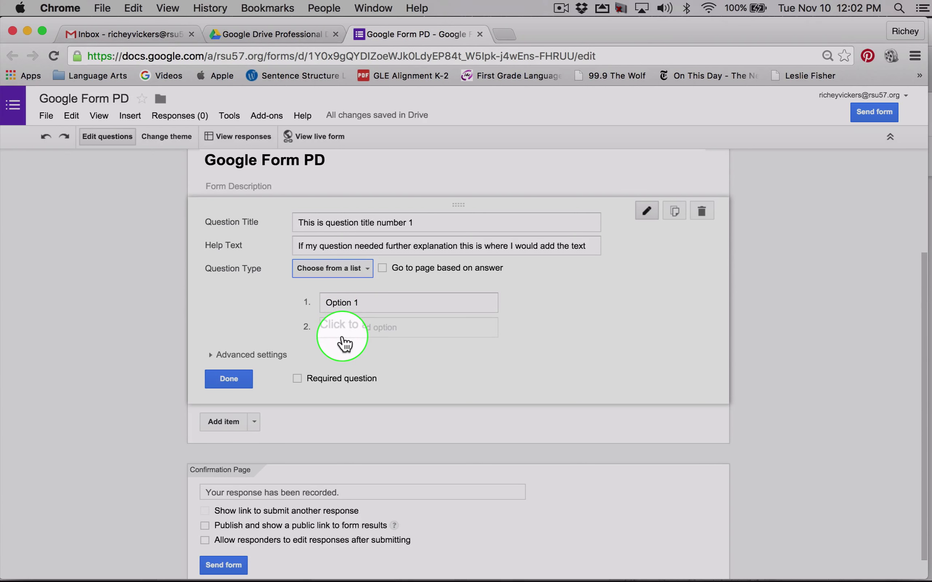
Try the Scale, Grid, Date (with time) and Time types, then return question 1 to Text
click(364, 269)
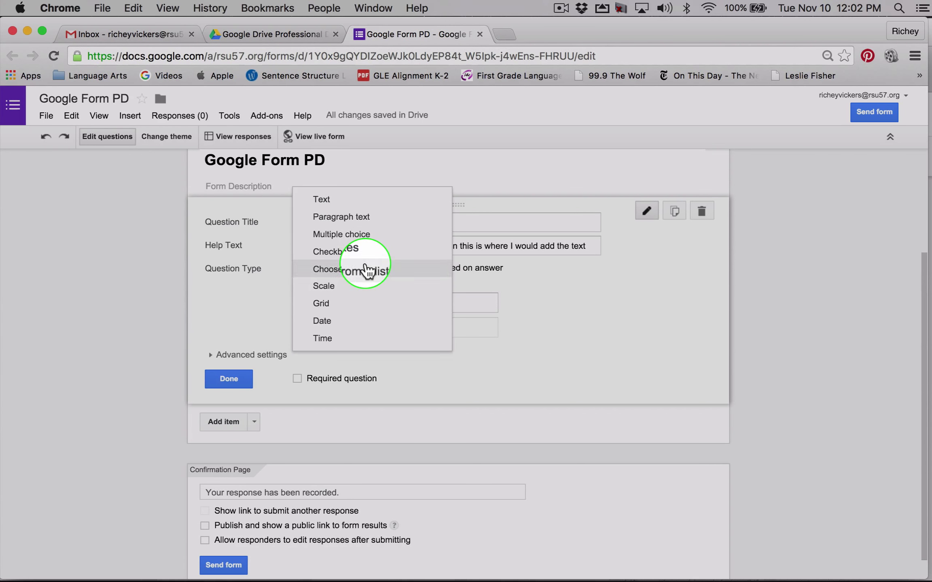
click(343, 286)
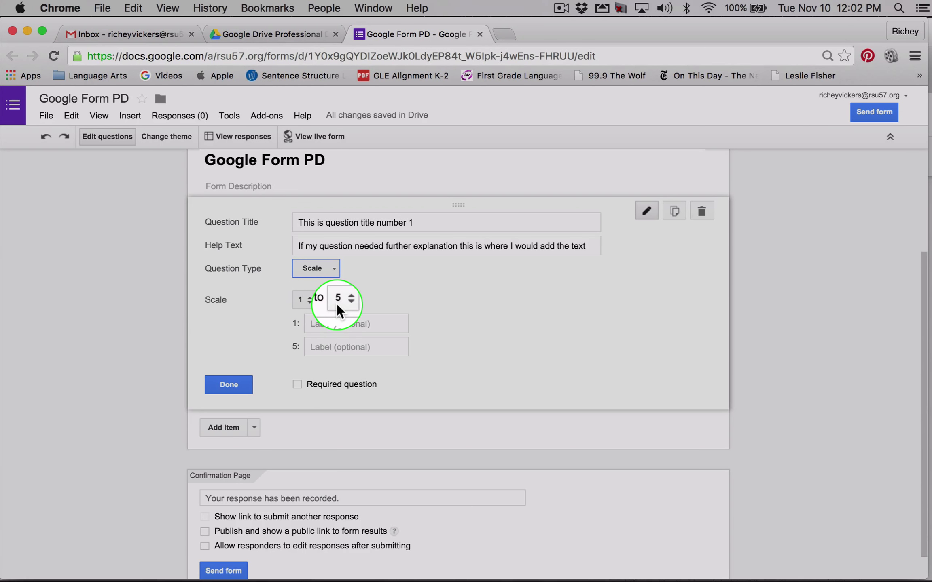
click(332, 272)
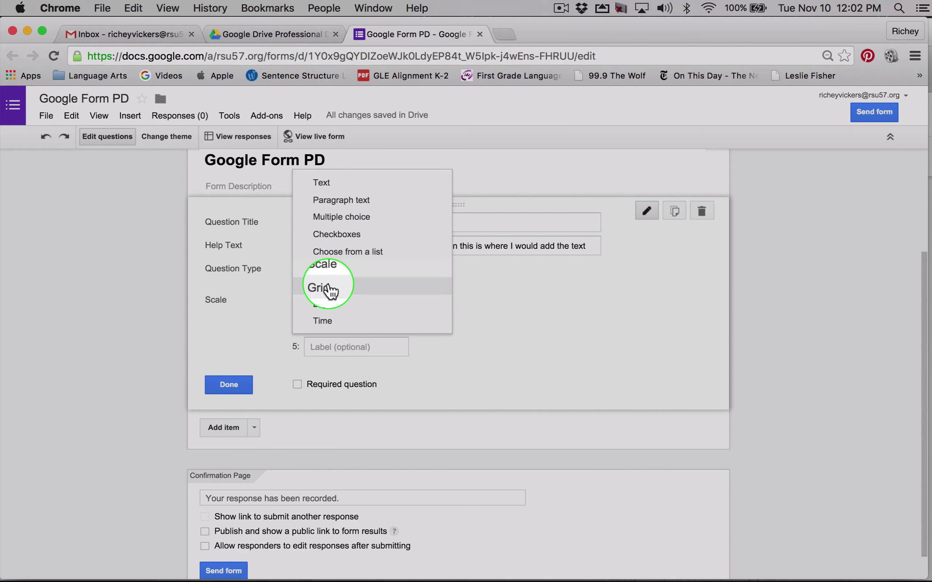
click(328, 289)
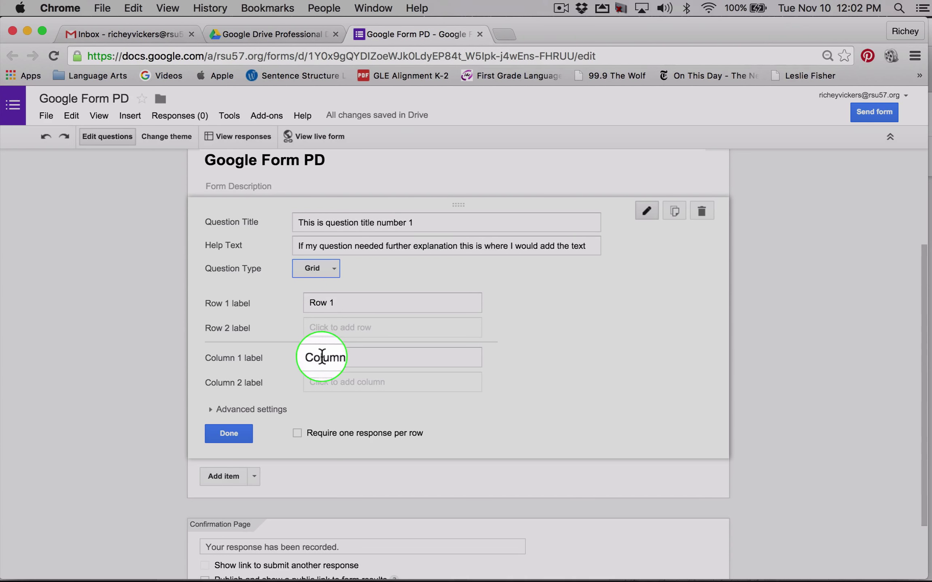
click(335, 269)
click(335, 287)
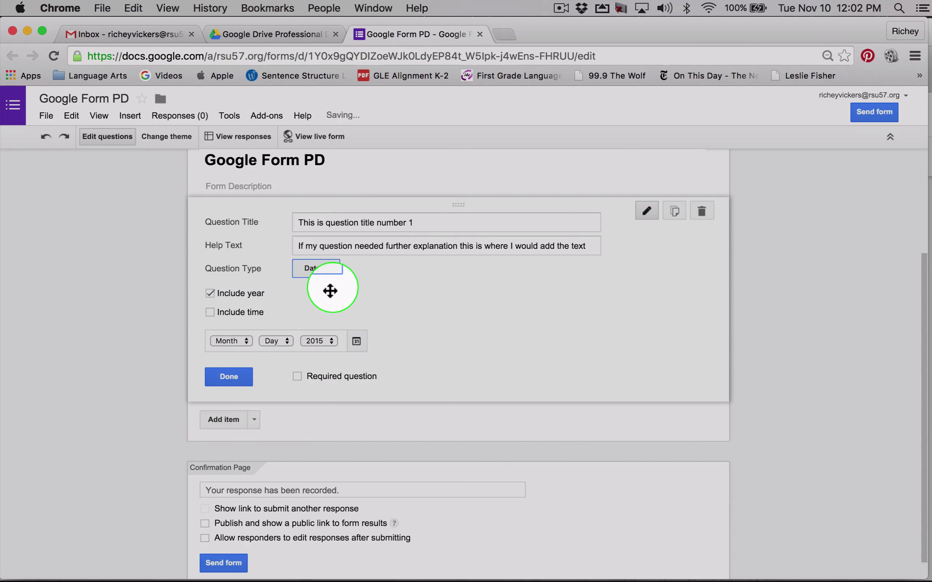
click(209, 312)
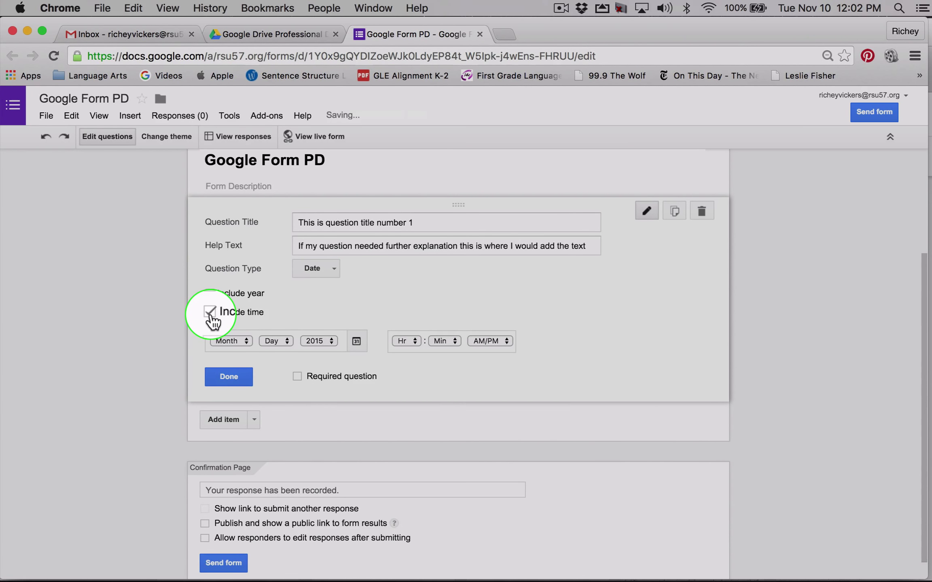
click(313, 269)
click(323, 295)
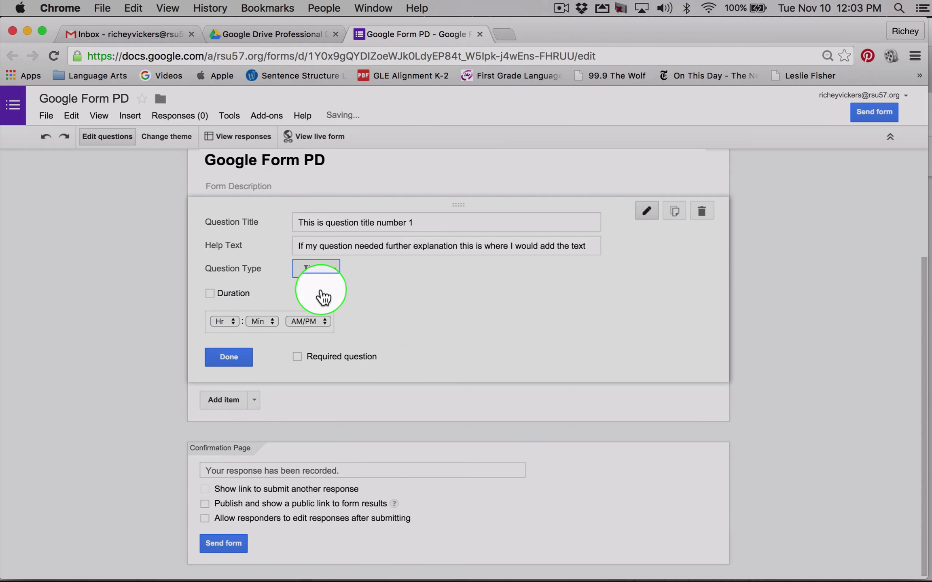
click(335, 268)
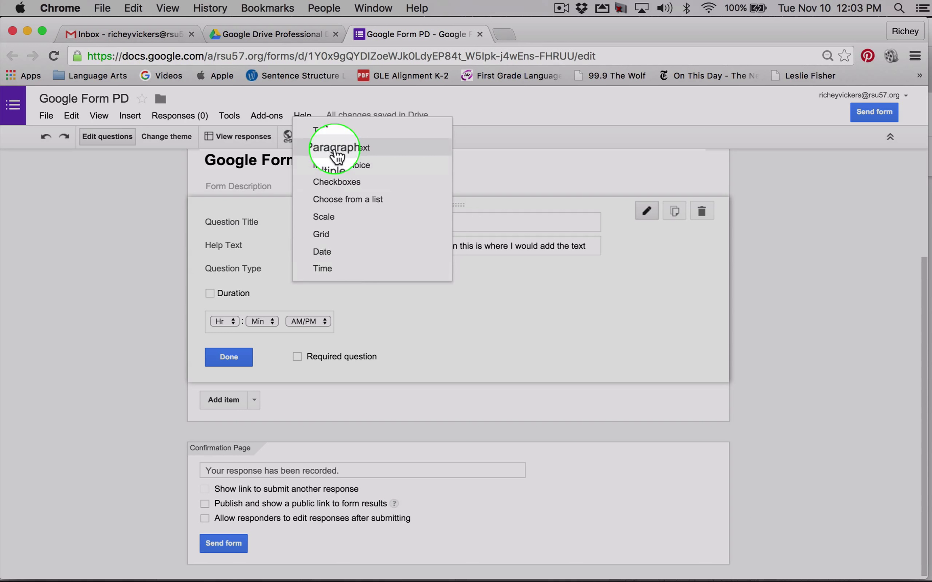
click(329, 130)
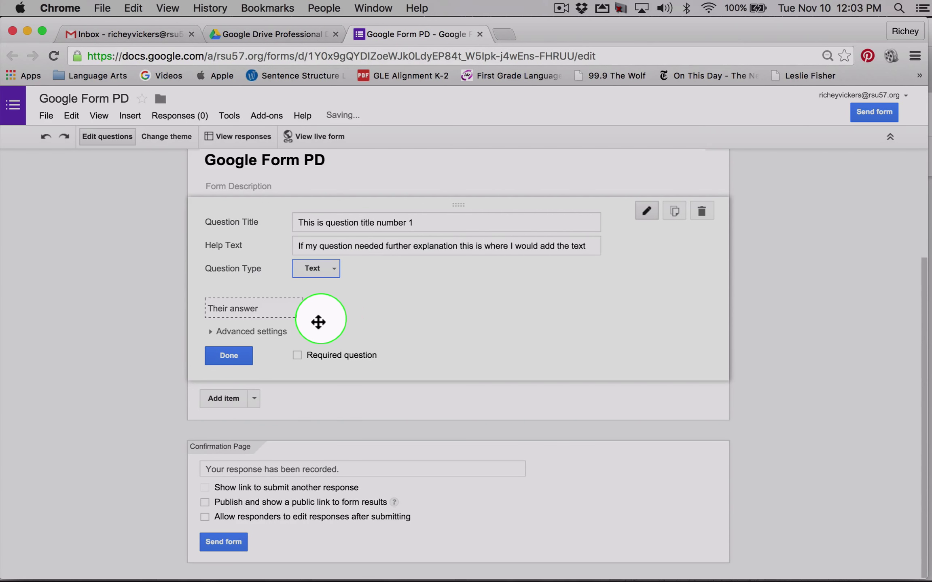
Mark question 1 as required and finish editing it
click(272, 335)
click(272, 331)
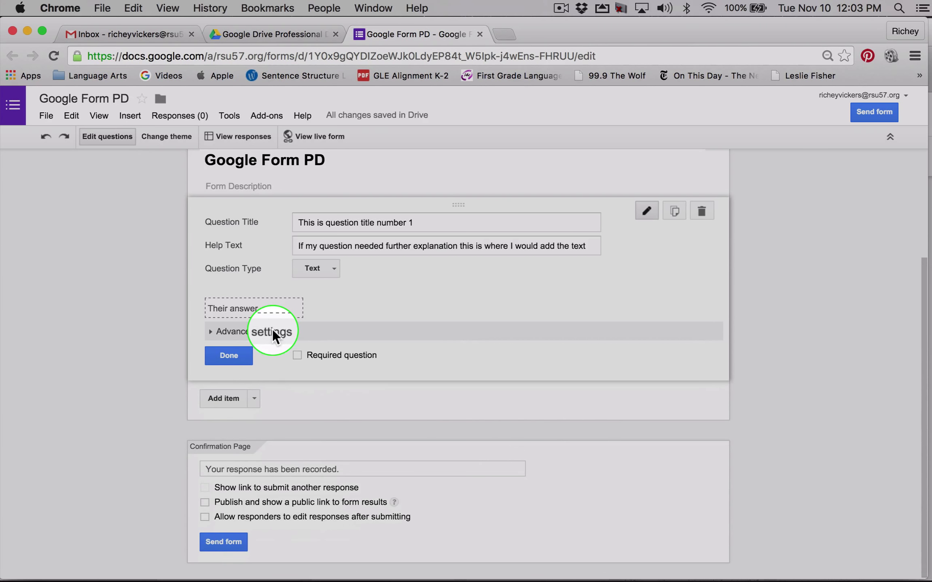
click(297, 356)
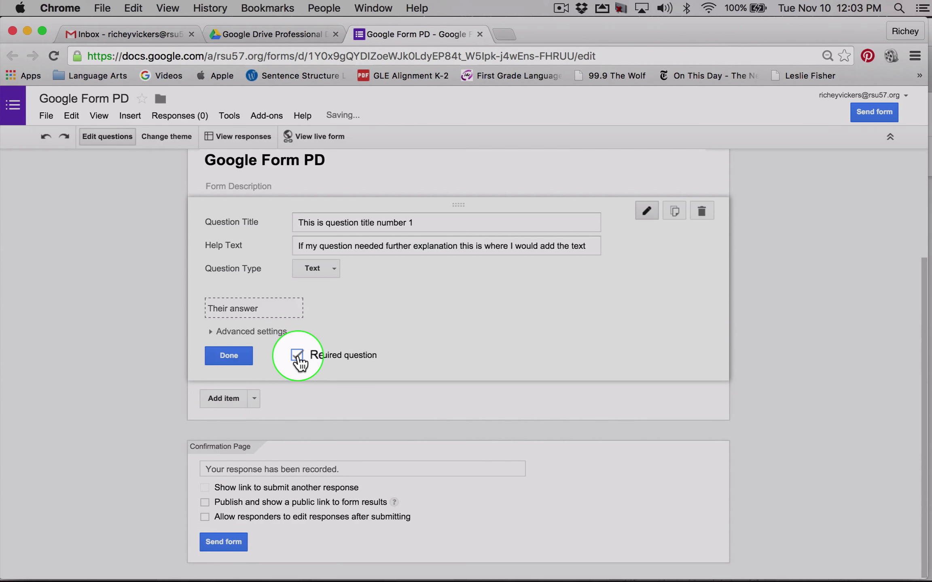
click(239, 355)
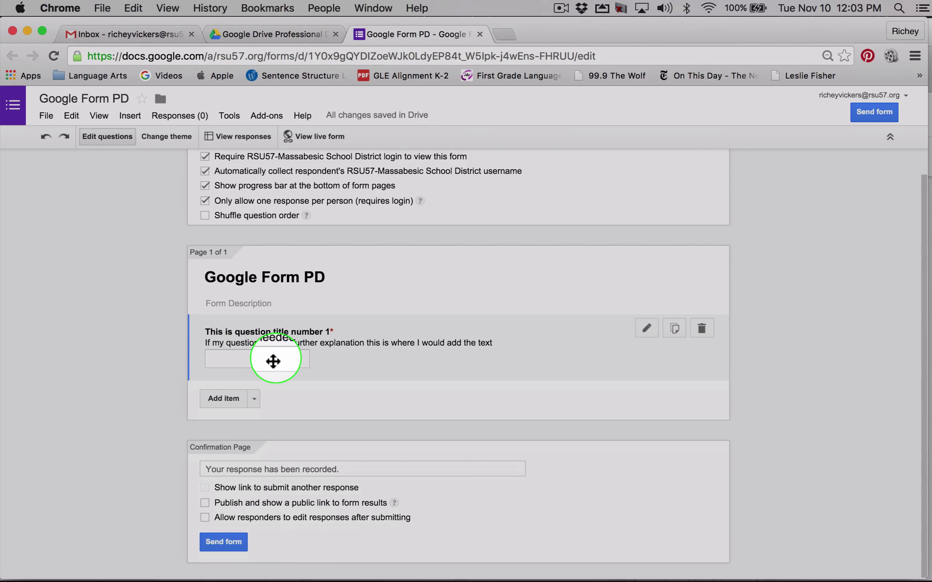
click(220, 397)
Create question 2, 'This is the question number 2 title', with help text and Paragraph text type
scroll(220, 396, down, 5)
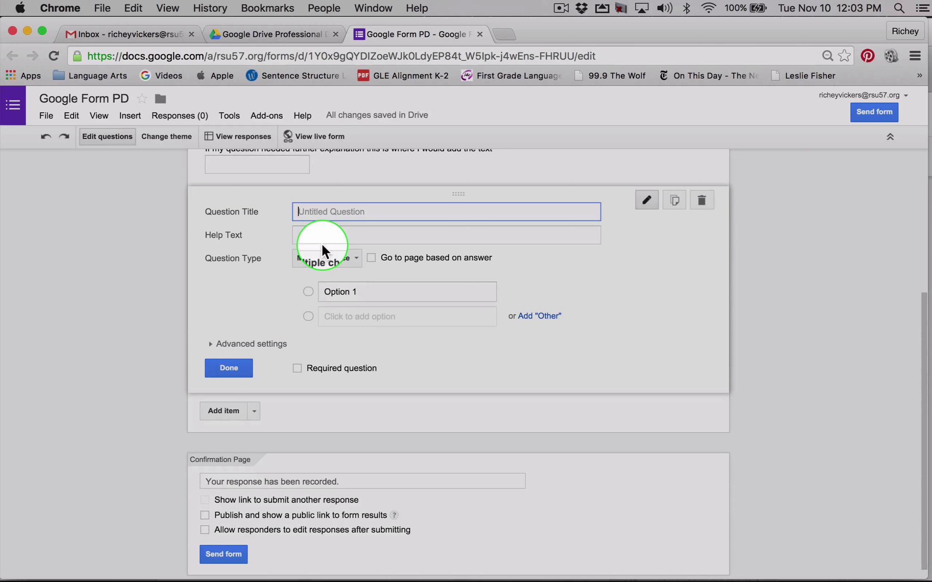
text(This is the question number 2 t)
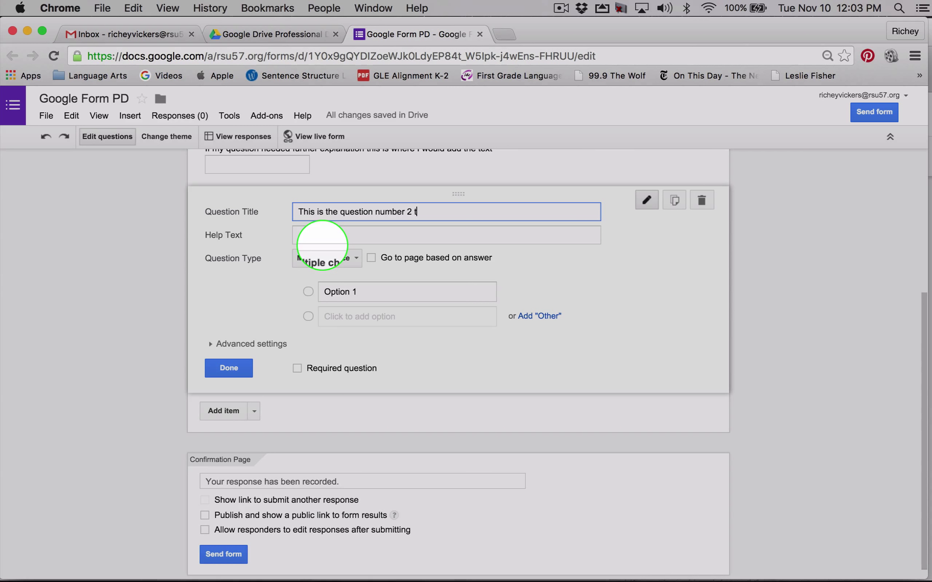
text(itle)
click(322, 242)
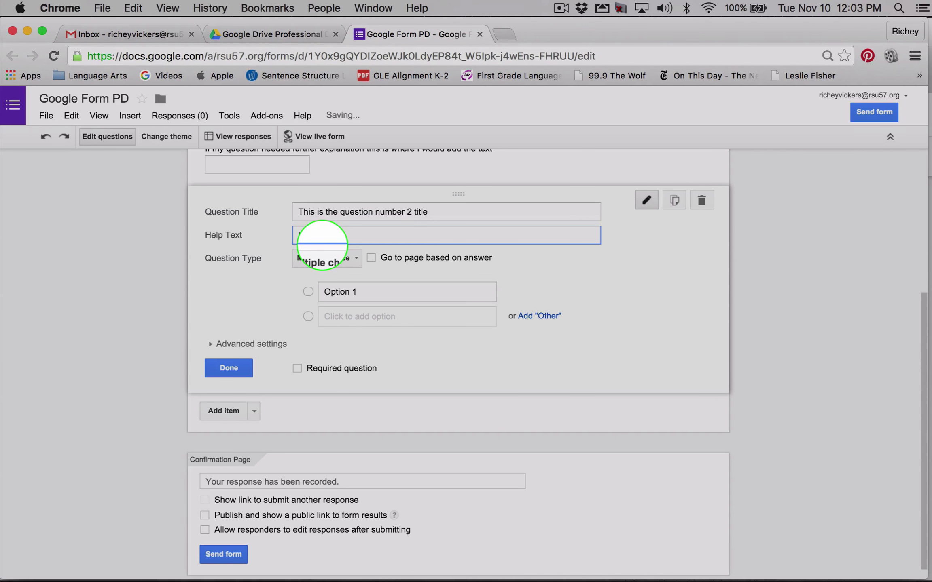
text(Help text q)
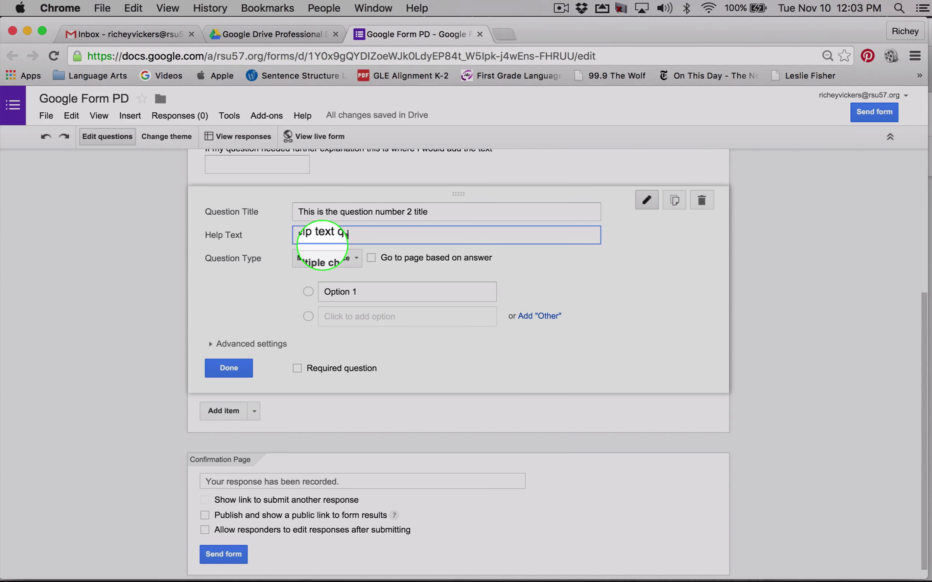
text(uestion 2)
click(319, 257)
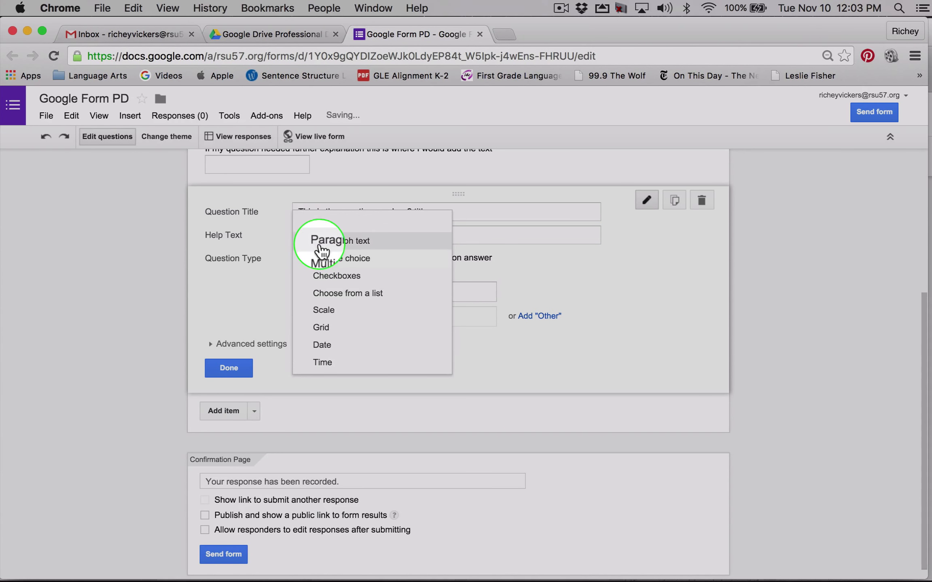
click(319, 242)
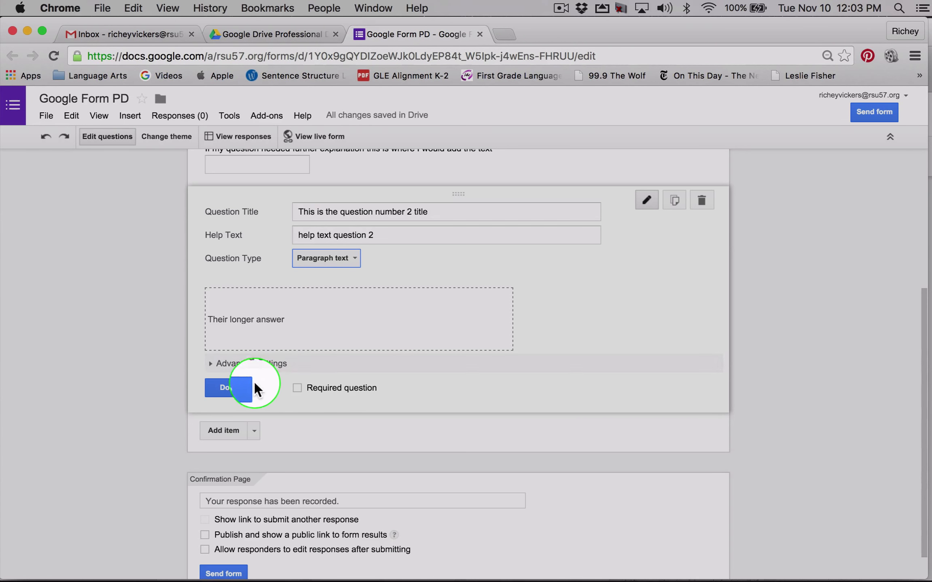
click(245, 388)
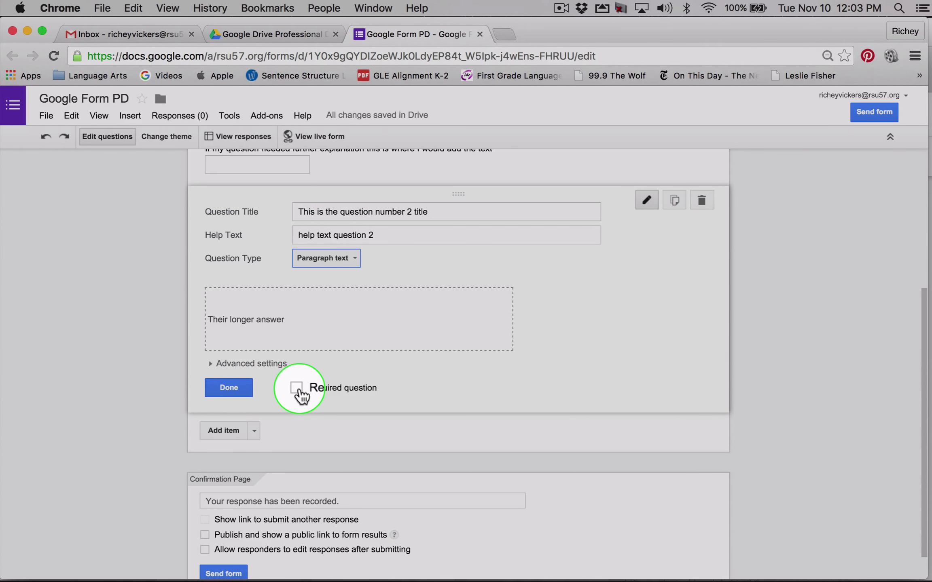
Add question 3 with help text 'Help 3' as a Multiple choice question
click(224, 427)
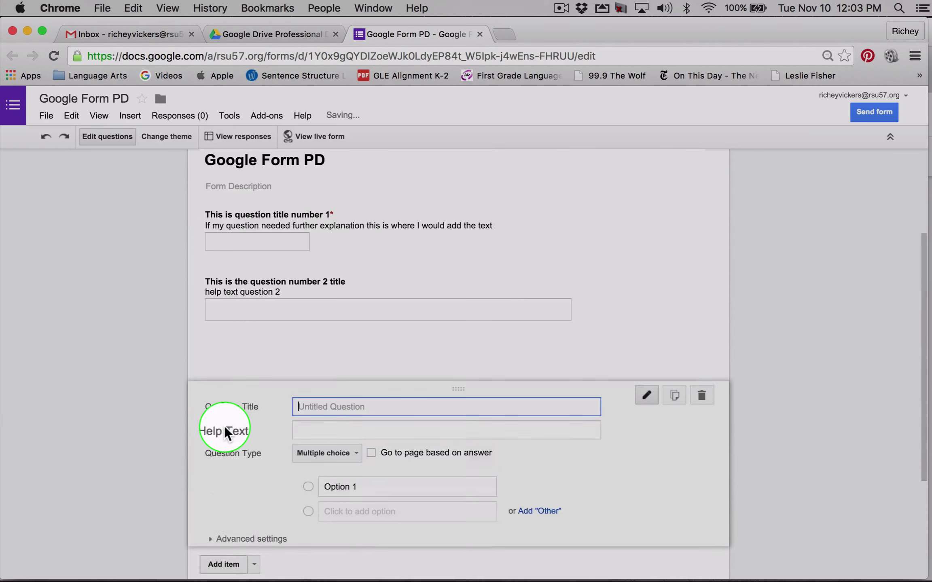
scroll(224, 426, down, 5)
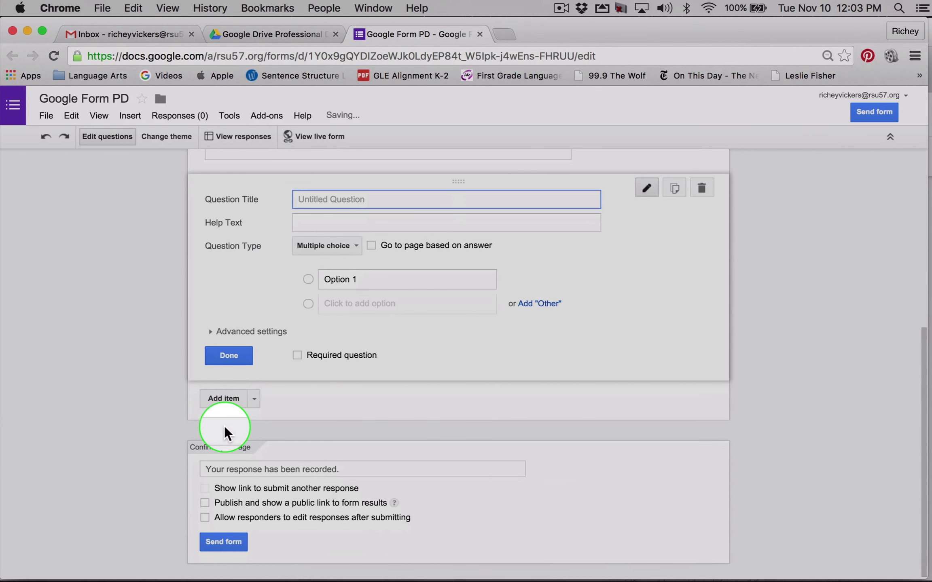
text(This is )
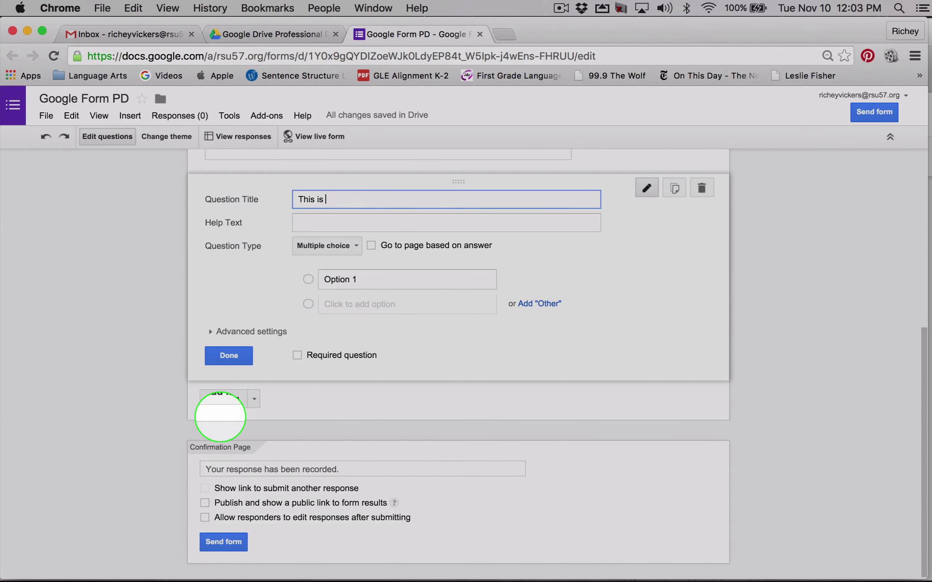
text(question number 3)
key(Tab)
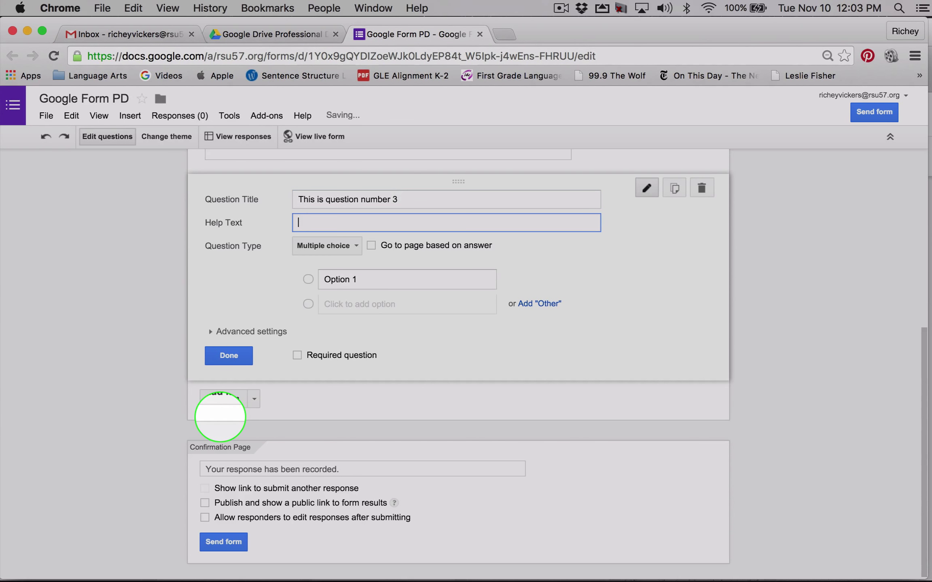
text(Help 3)
click(340, 247)
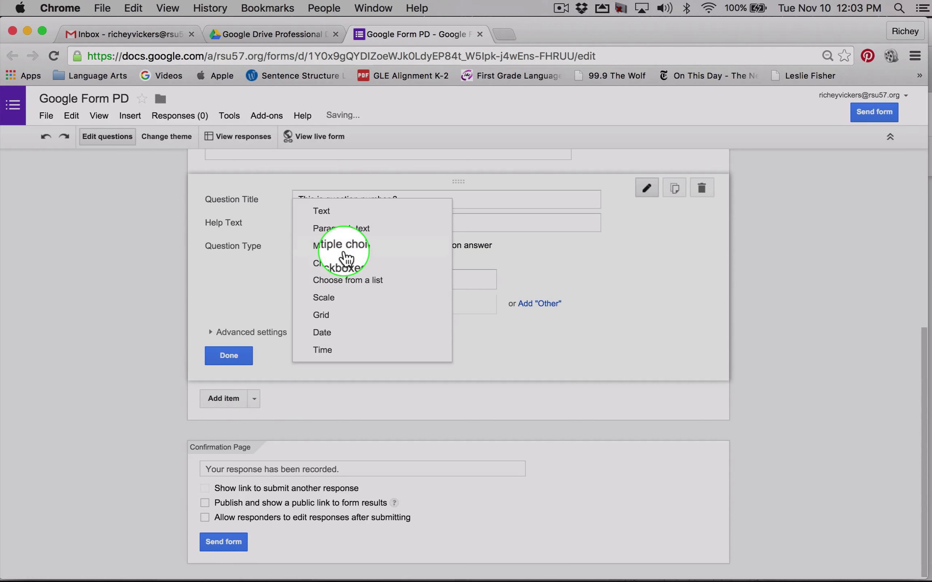
click(343, 246)
Change Option 1 to 'Option 1 can change each option' and add Options 2 through 5
click(330, 280)
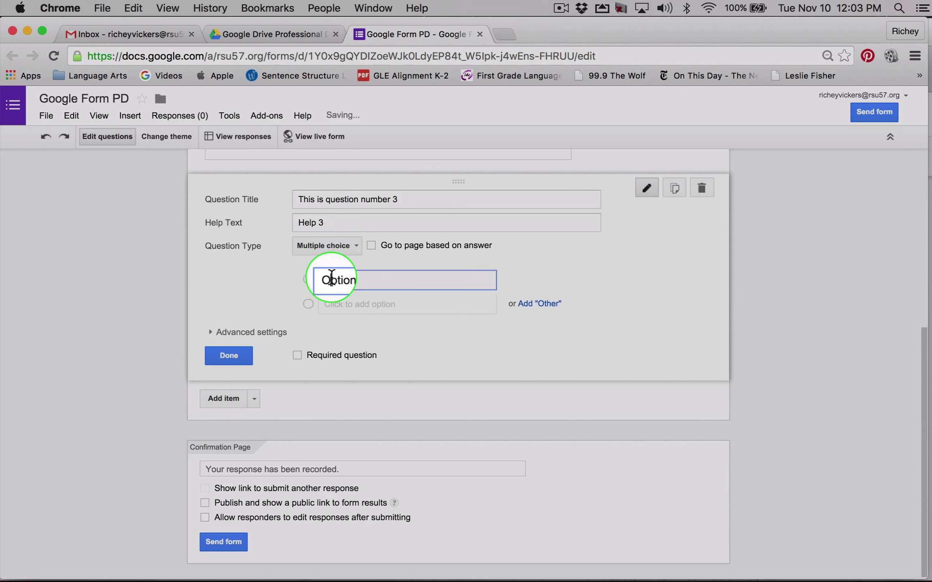
key(Return)
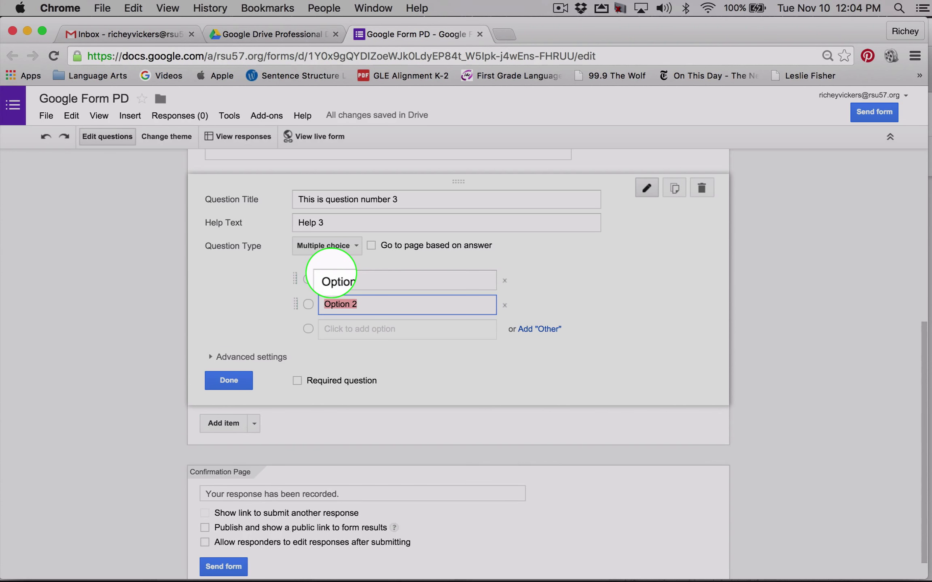
click(364, 279)
click(363, 279)
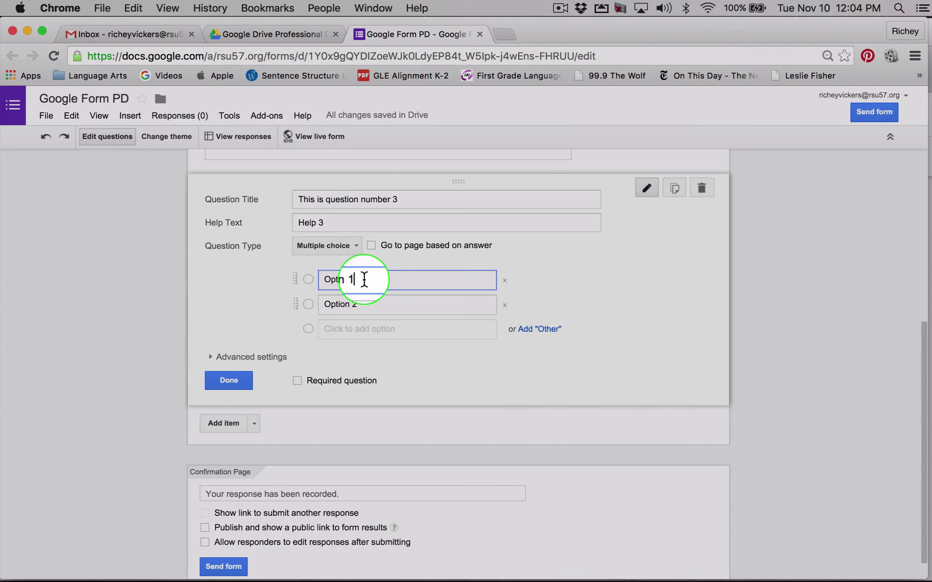
text(can change each option)
click(382, 306)
text(Option)
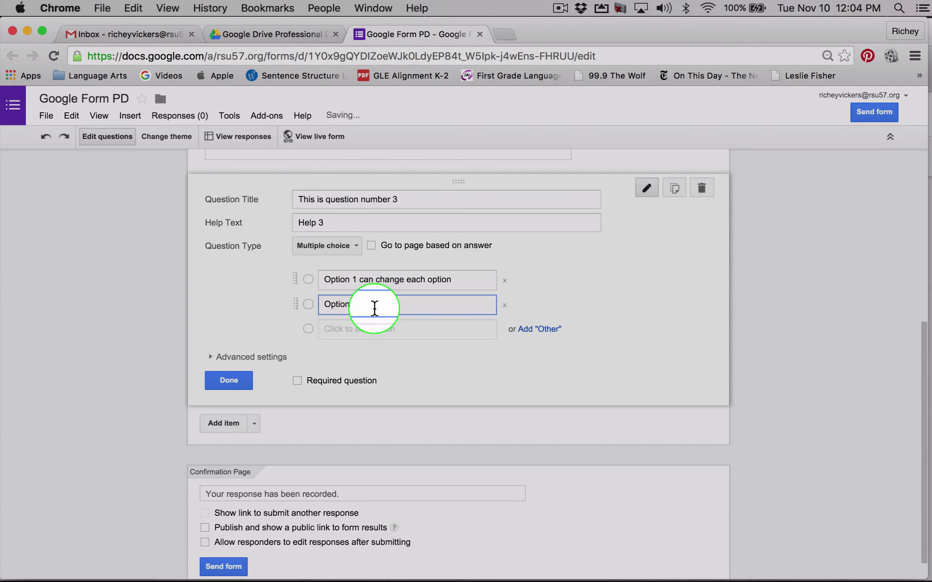
key(Return)
key(Return)
key(Return)
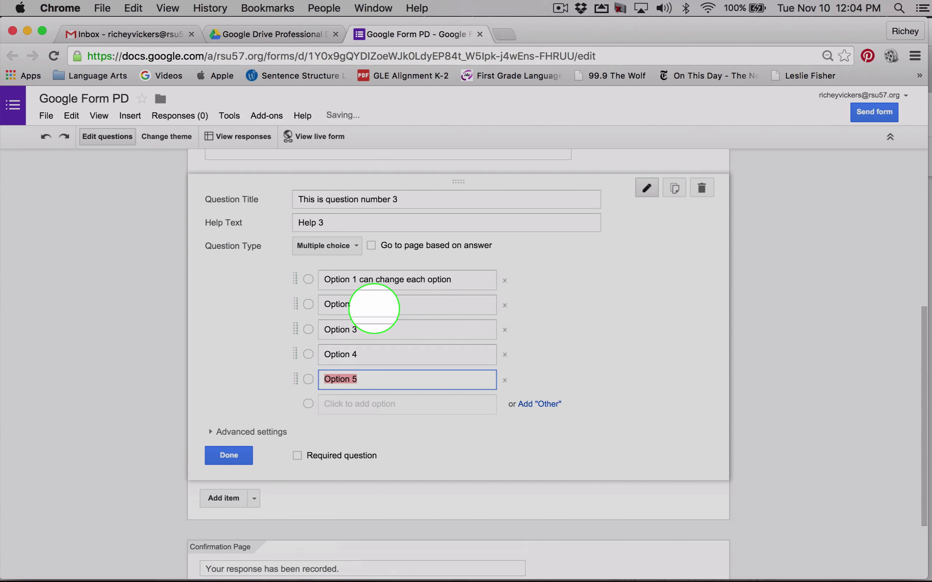
scroll(374, 308, down, 2)
Add question 4, 'This is question number 4', with help text 'help 4'
click(216, 460)
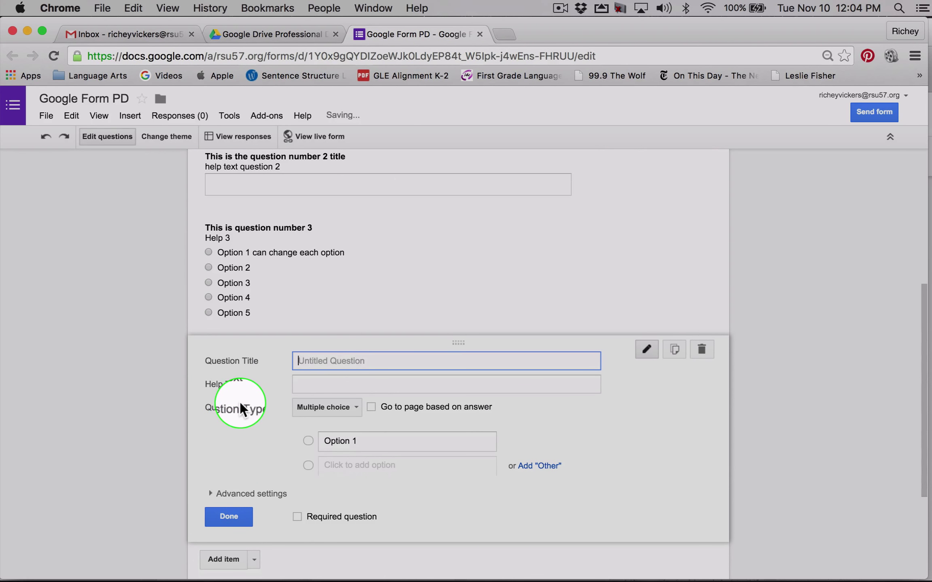
text(This is )
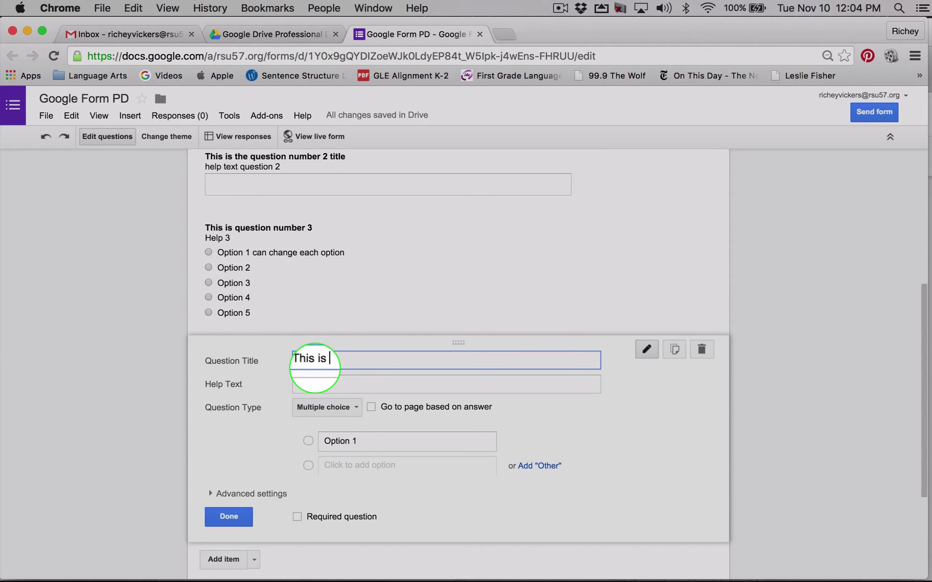
text(question number 4)
key(Tab)
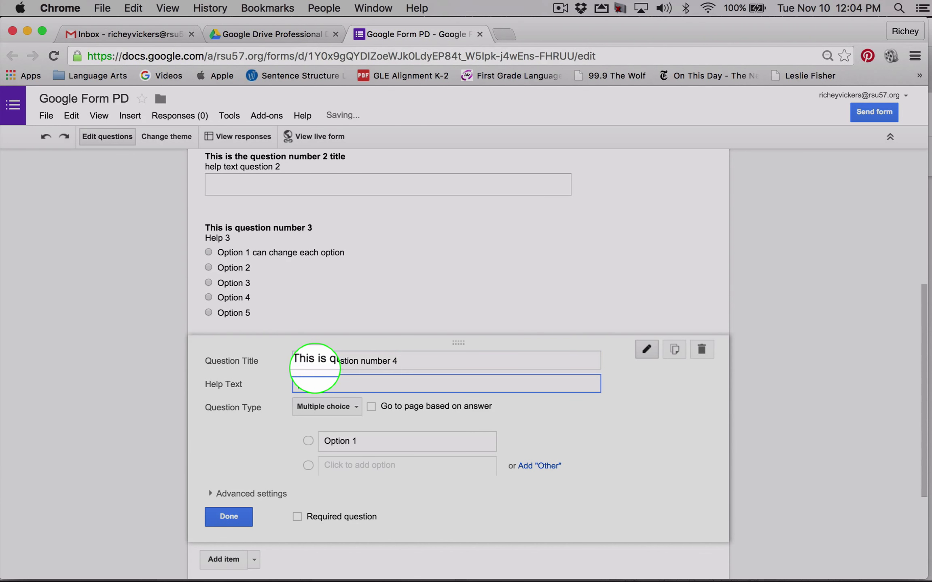
text(Help 4)
scroll(311, 366, down, 5)
Make question 4 a Checkboxes question with four choices, the first 'Option can also change each option'
click(330, 250)
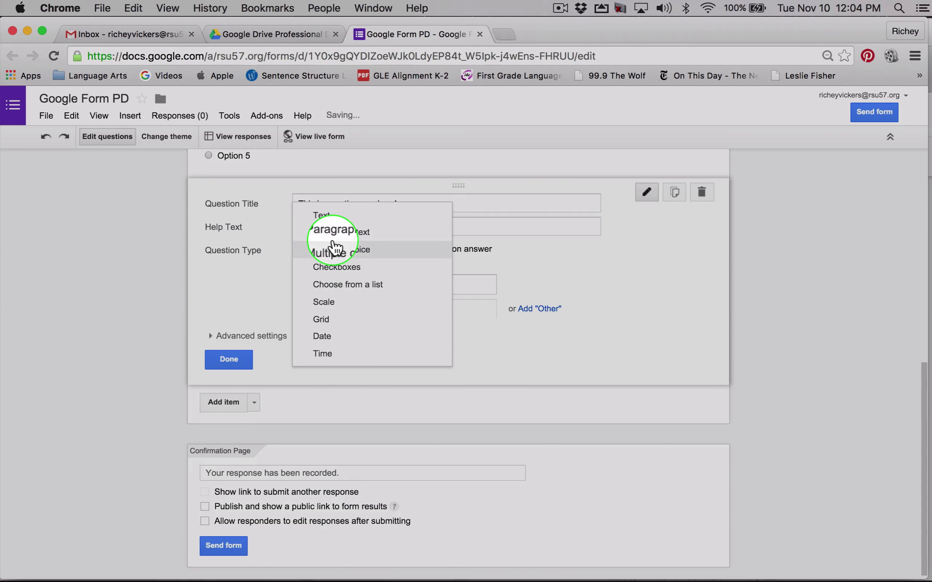
click(334, 266)
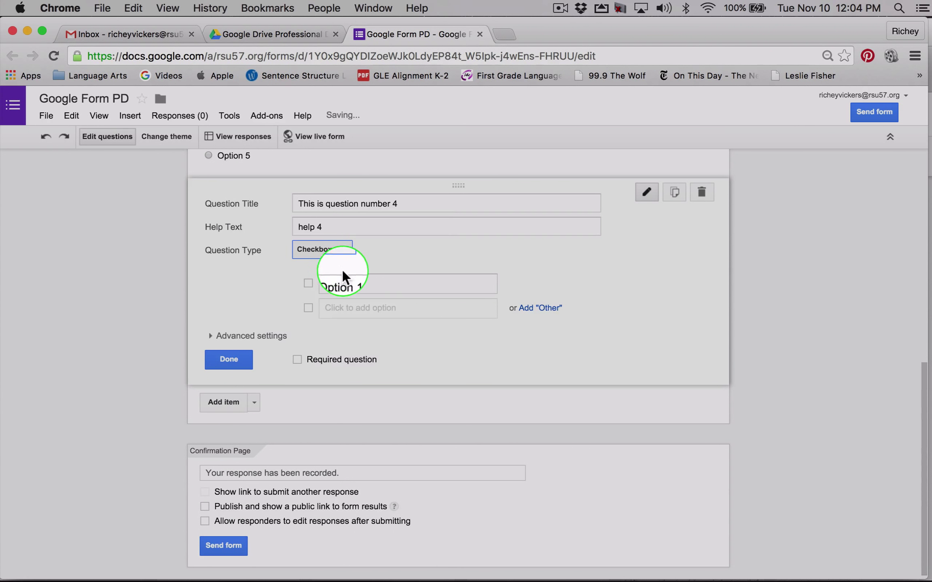
click(374, 281)
text(Option can also)
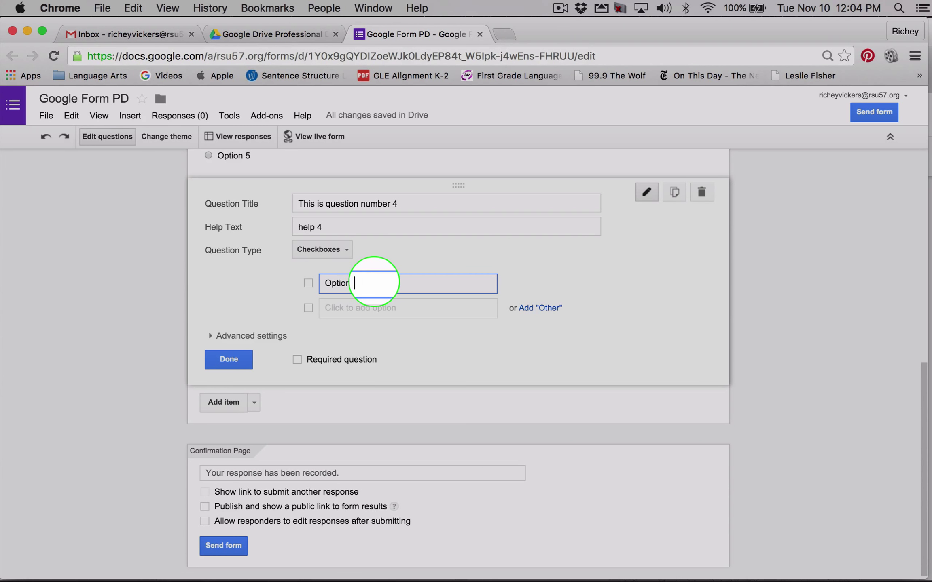
text( change each option)
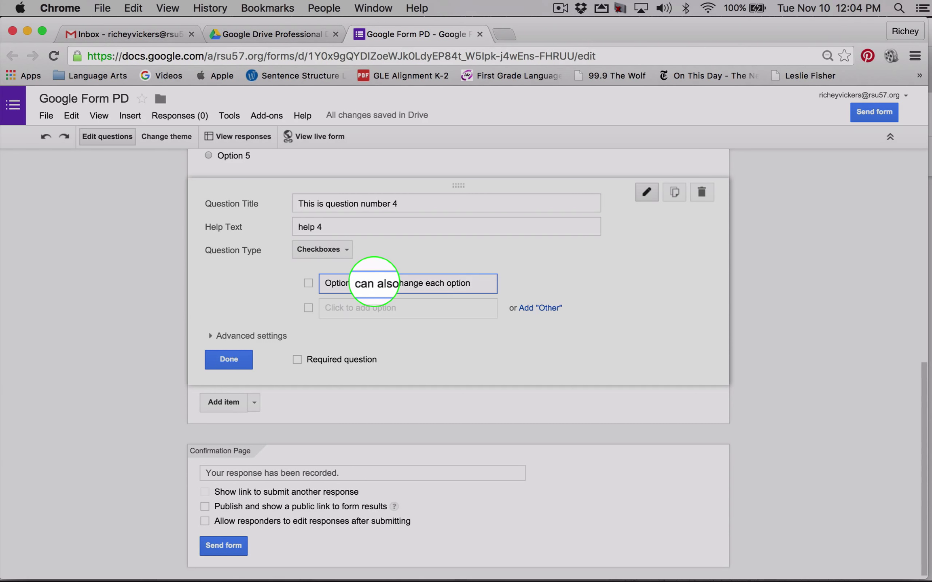
key(Return)
key(Return)
key(Return)
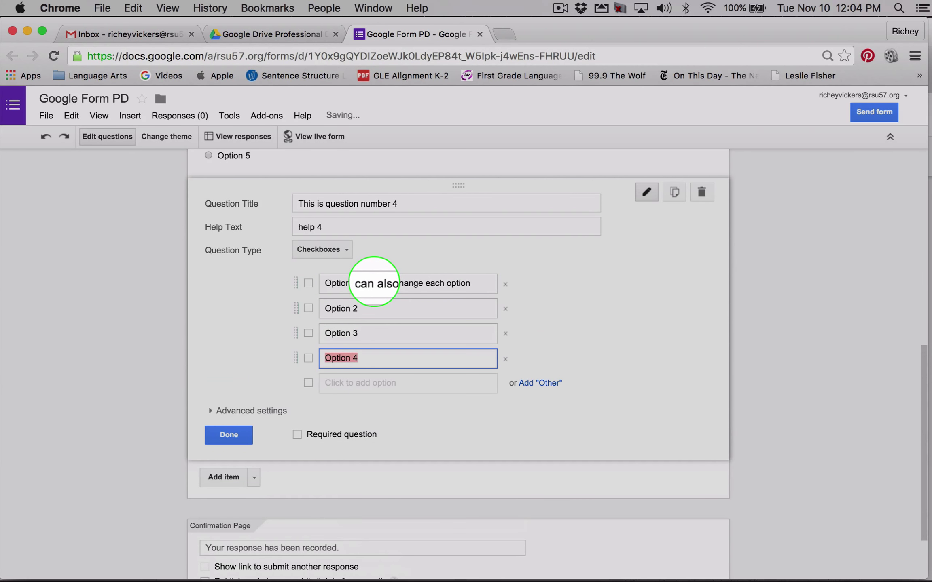
click(232, 439)
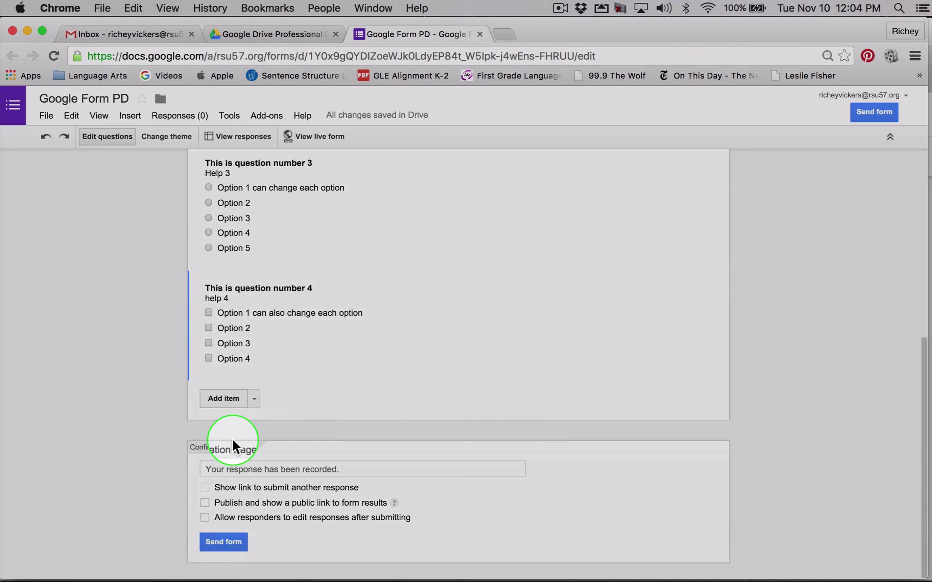
Add question 5, 'This is question number 5', as a Choose from a list question
scroll(374, 354, up, 2)
scroll(375, 354, up, 5)
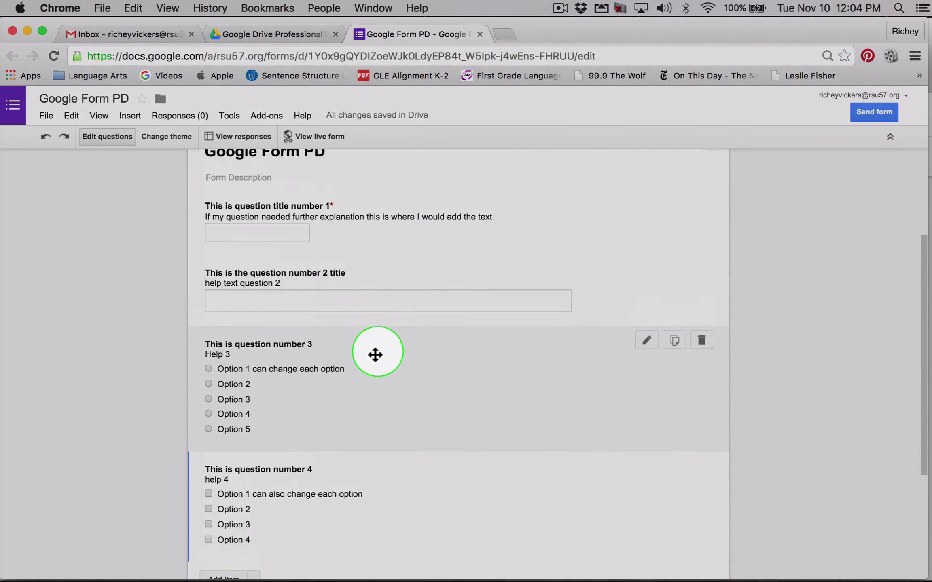
scroll(375, 355, down, 7)
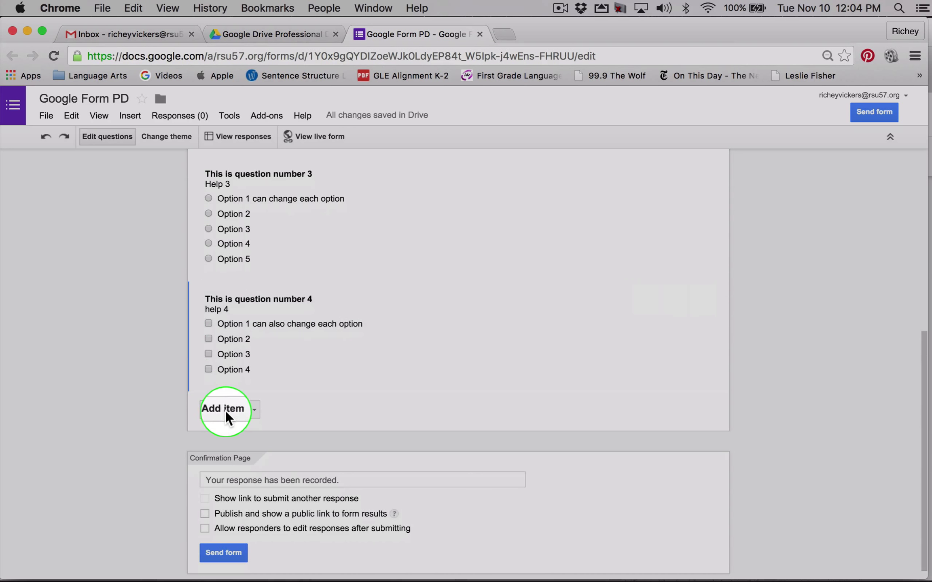
click(225, 410)
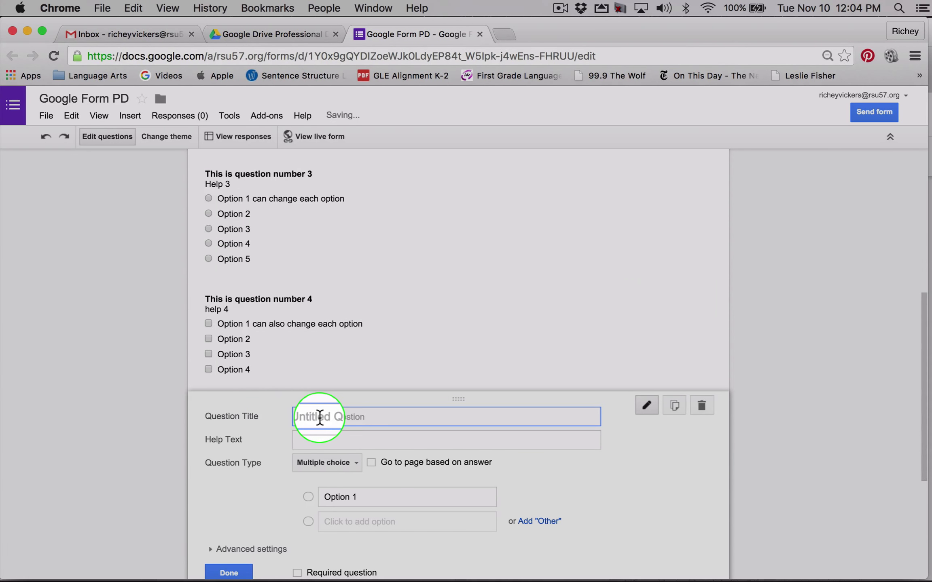
text(This is qu)
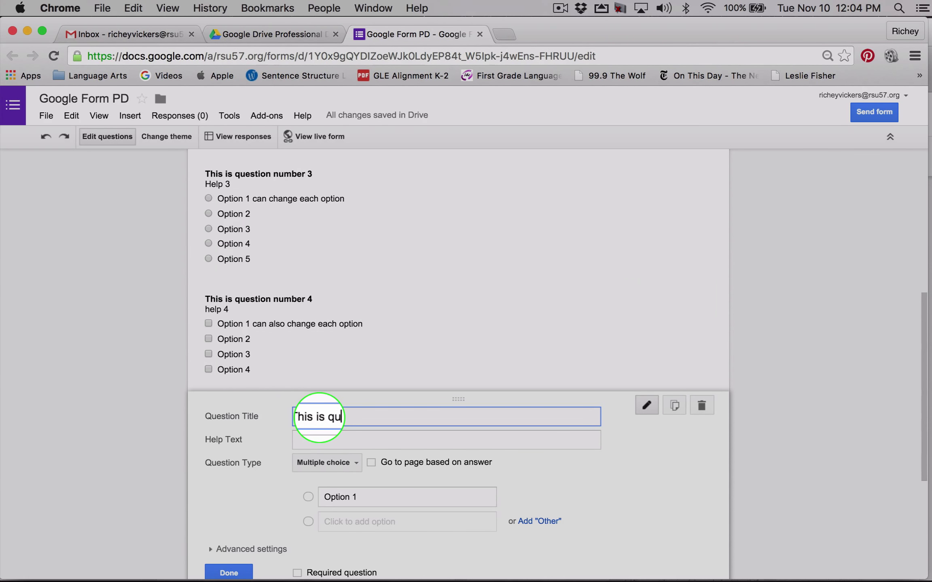
text(estion number 5)
key(Tab)
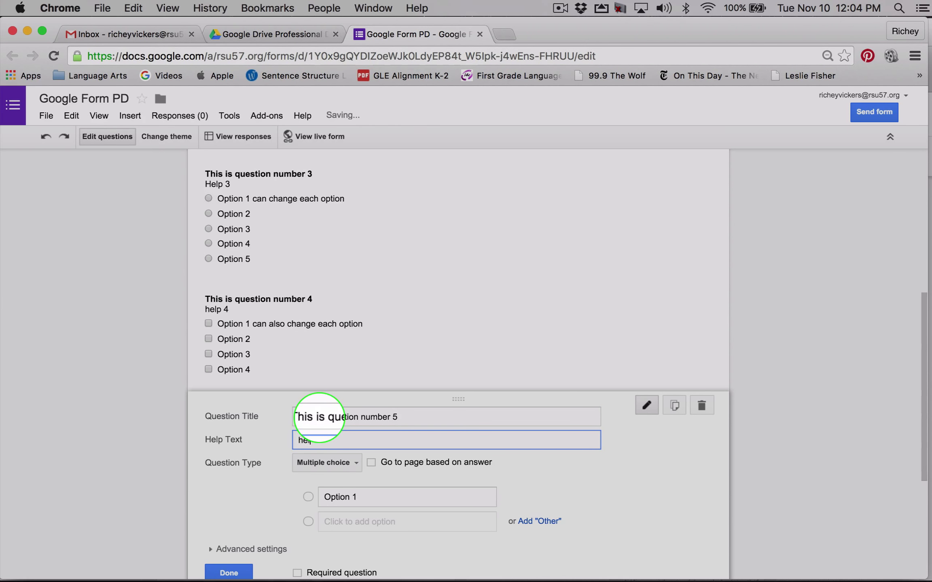
key(Tab)
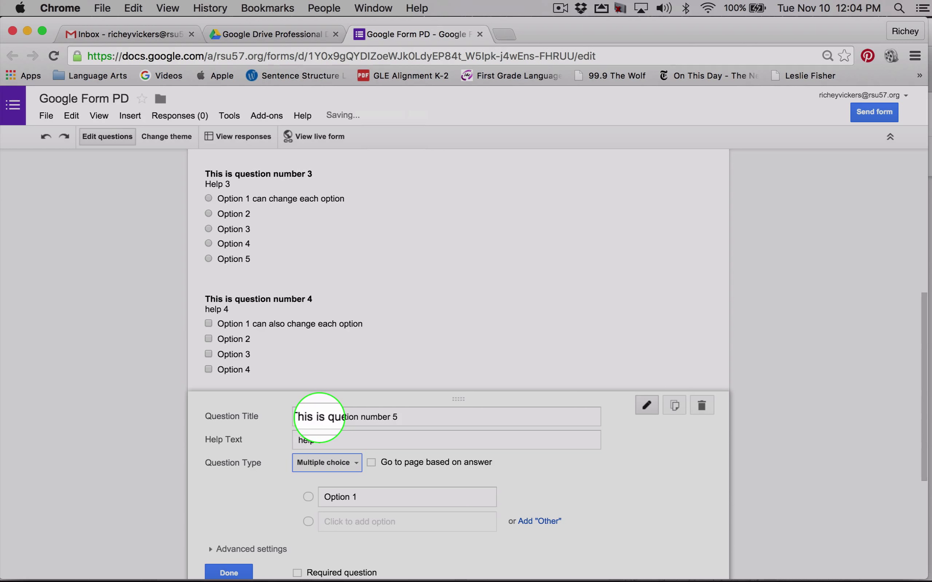
click(340, 465)
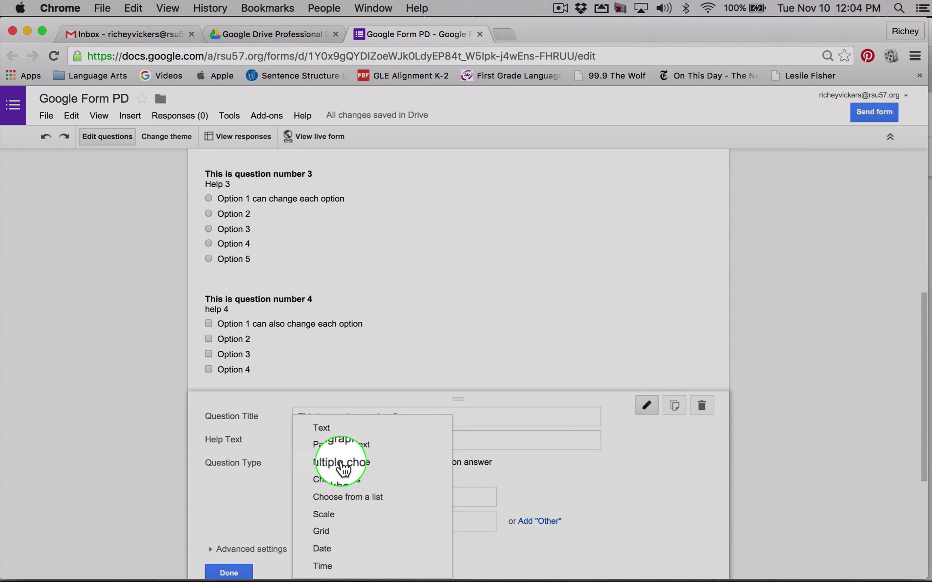
click(350, 499)
Give question 5 four list choices, extending the first with 'can change this'
scroll(346, 493, down, 5)
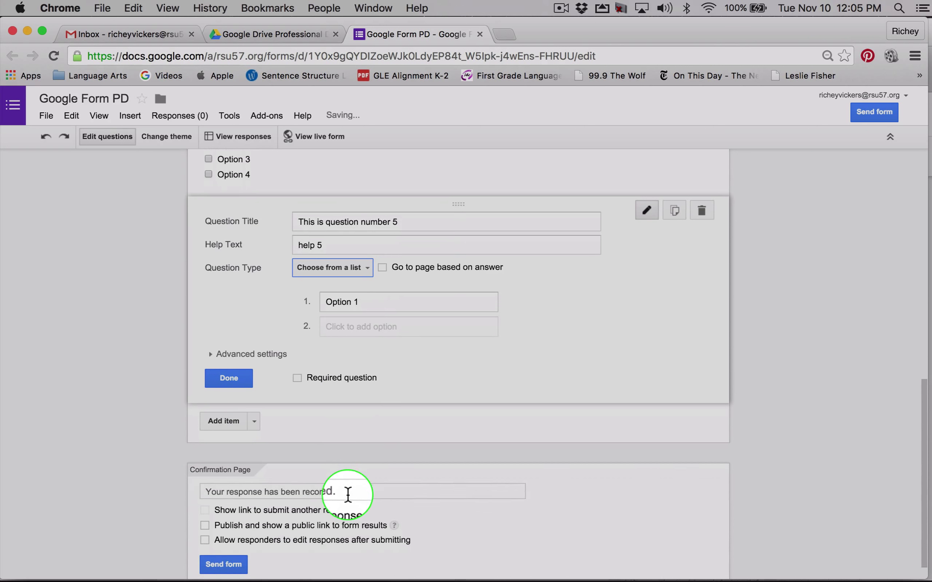
click(421, 306)
click(421, 307)
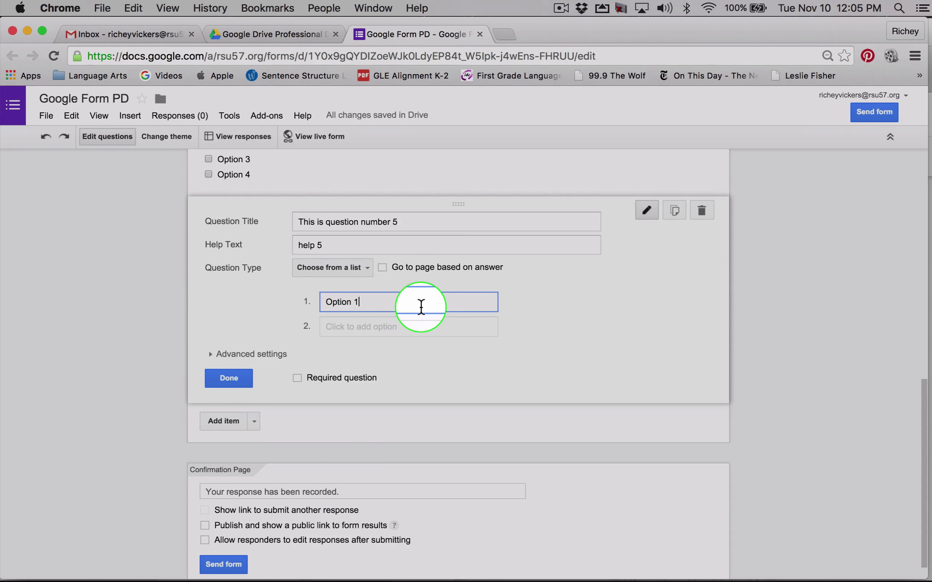
text(can change this)
key(Return)
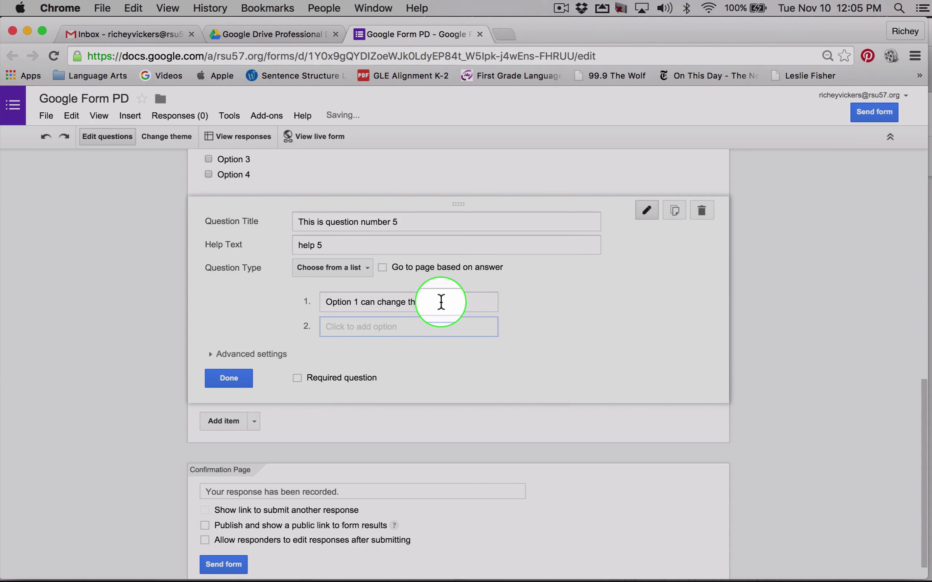
click(441, 301)
key(Return)
key(Return)
key(Return)
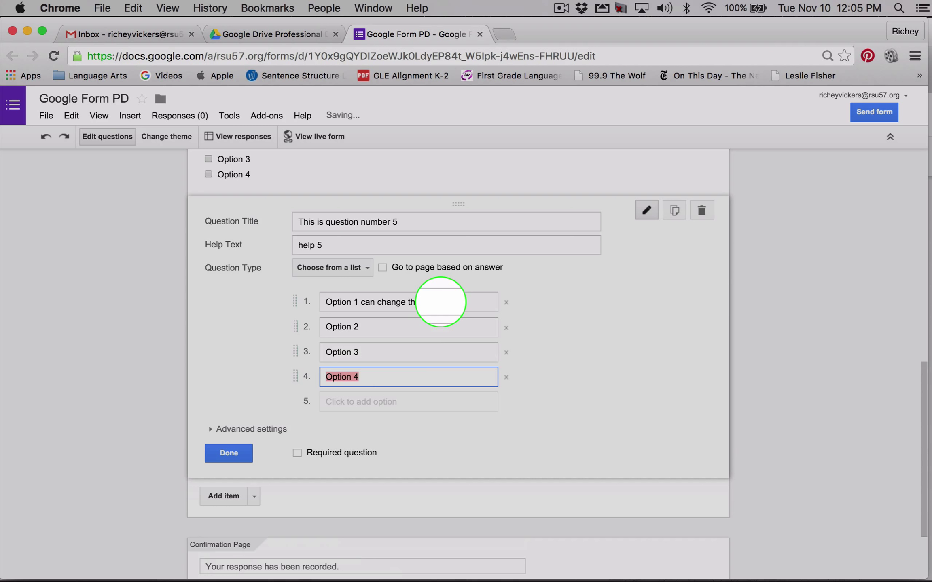
click(233, 452)
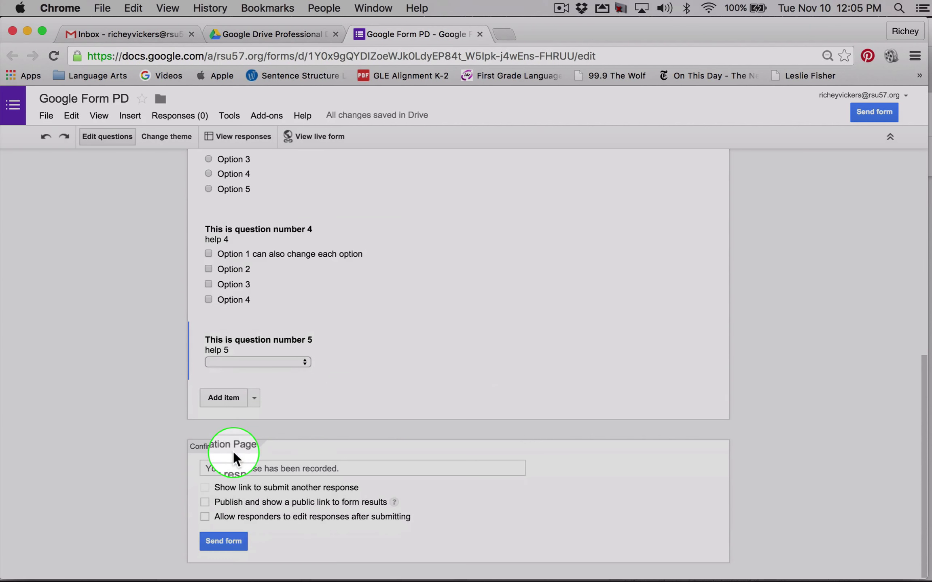
click(307, 363)
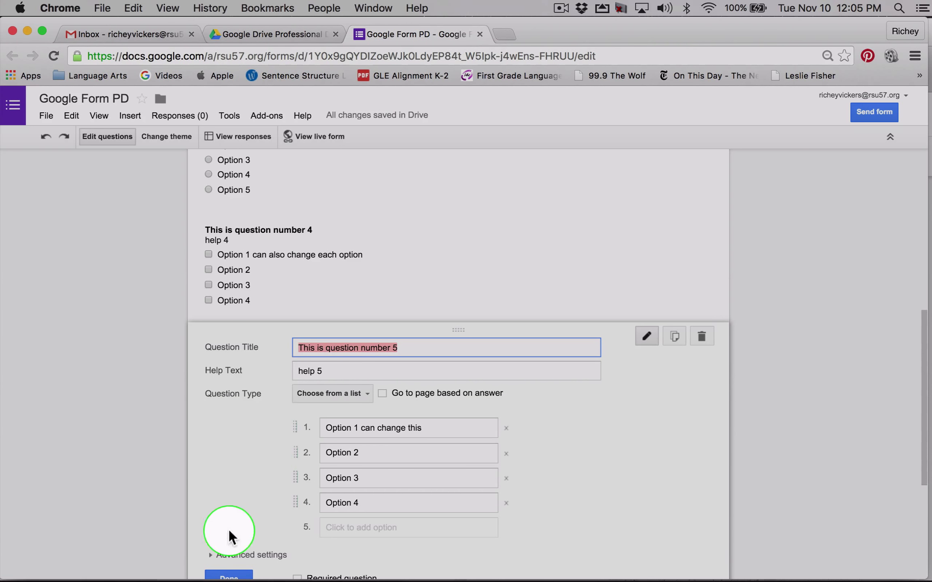
click(229, 576)
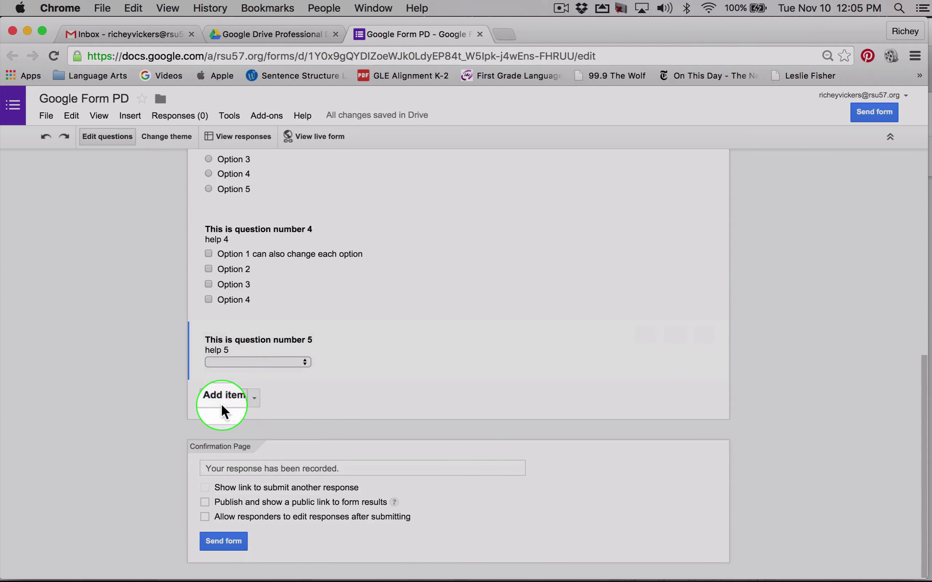
Add question 6 with help text 'help 6' as a Scale question
click(224, 400)
text(This i)
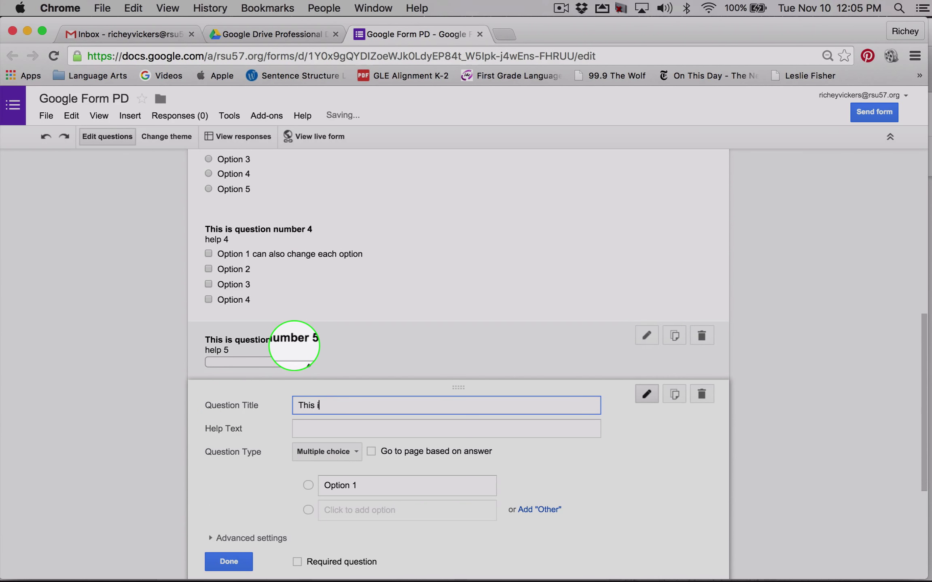
text(s question n)
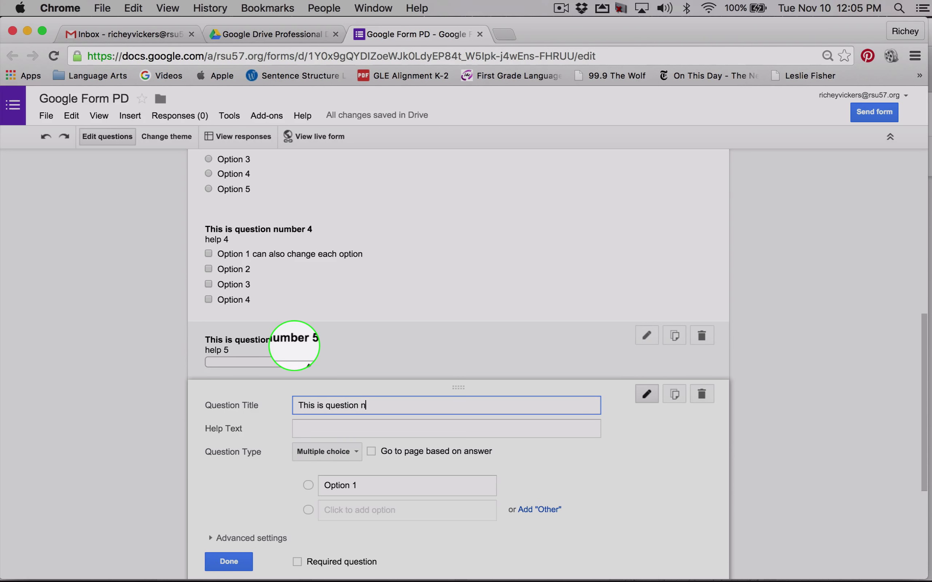
text(umber 6)
key(Tab)
text(he)
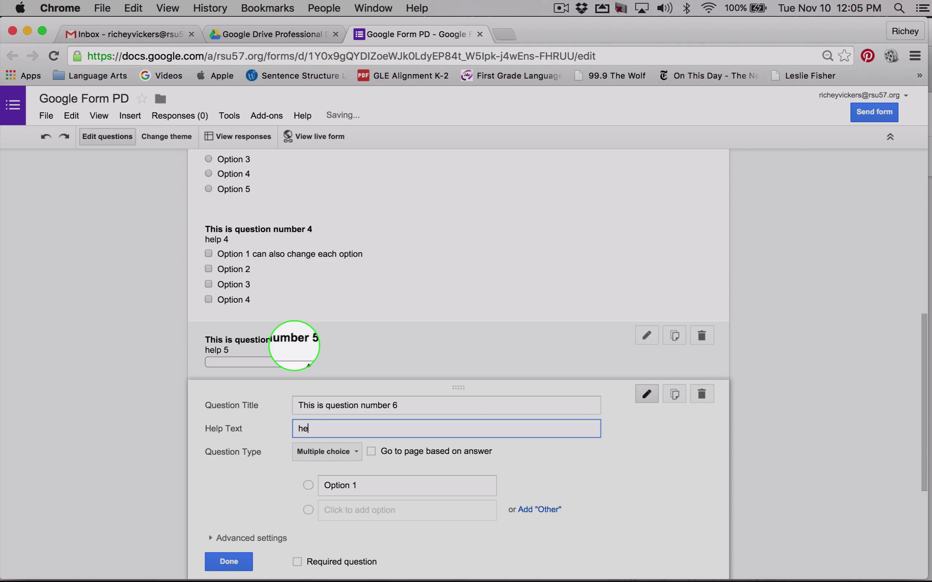
text(lp 6)
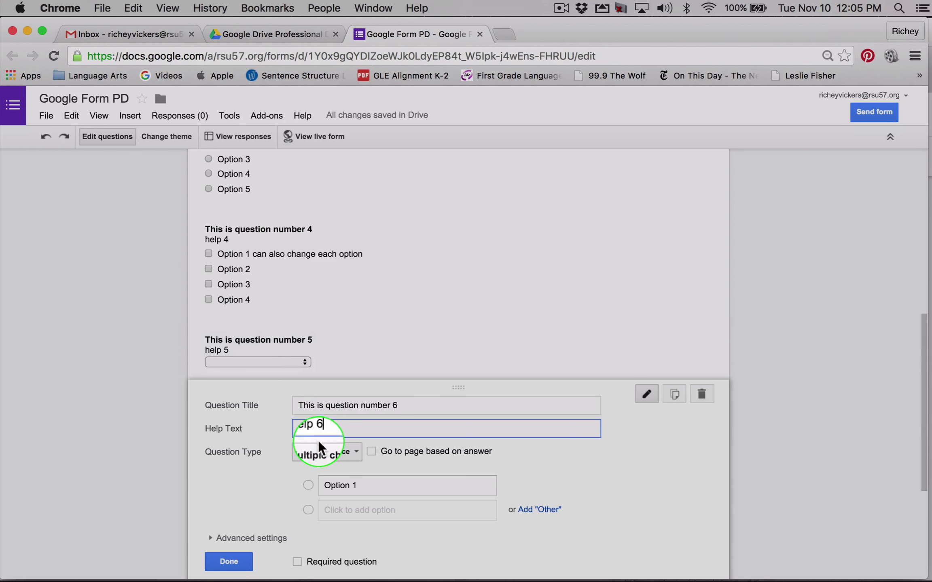
click(318, 450)
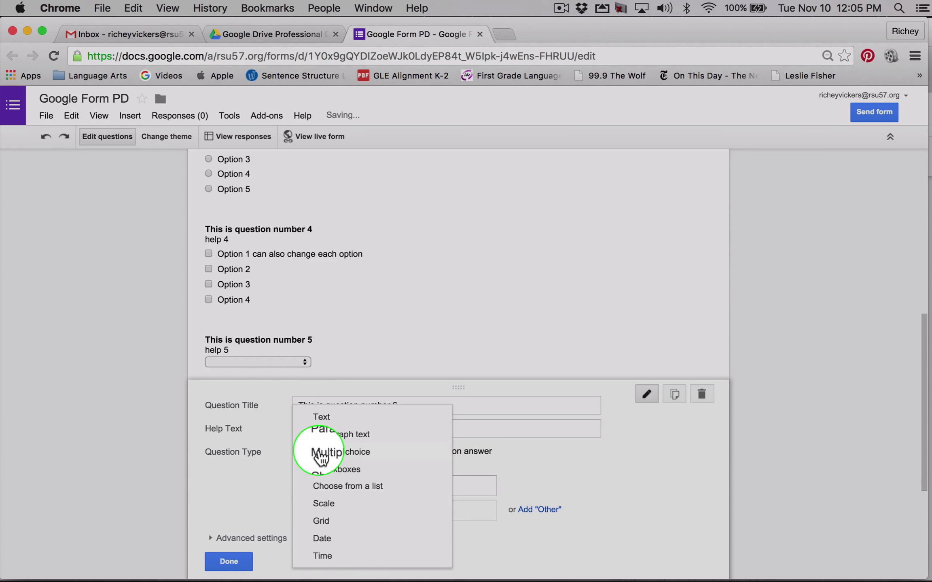
click(323, 502)
Label the scale's ends 'option 1' and 'Option 5' and finish question 6
scroll(324, 501, down, 5)
click(357, 409)
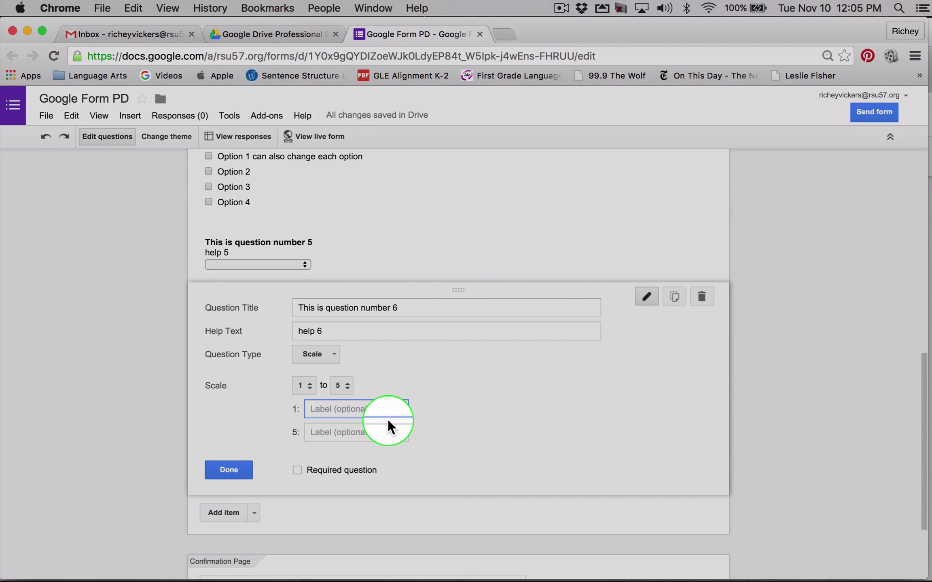
text(ip)
key(BackSpace)
text(option 1)
key(Tab)
text(Option)
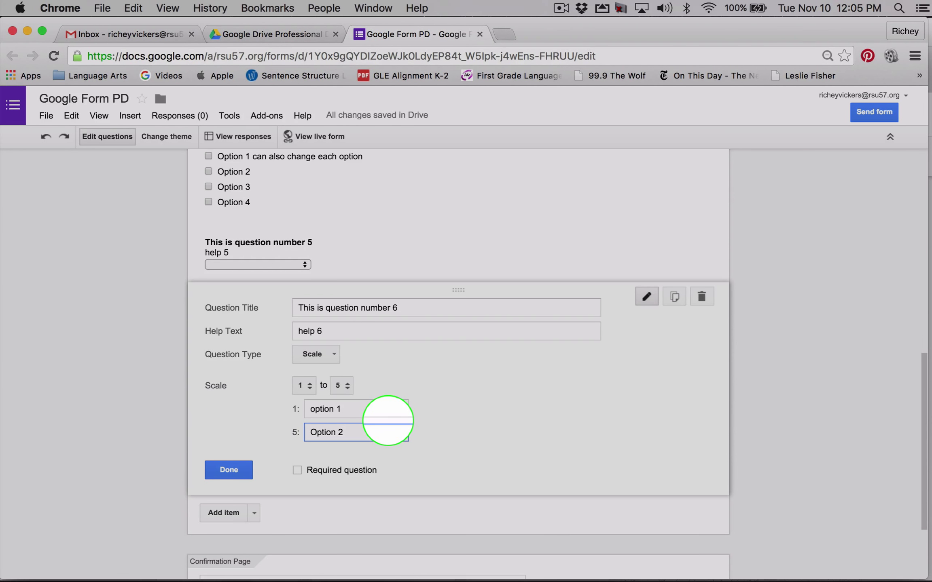
key(BackSpace)
key(BackSpace)
key(BackSpace)
key(BackSpace)
text(on)
click(227, 470)
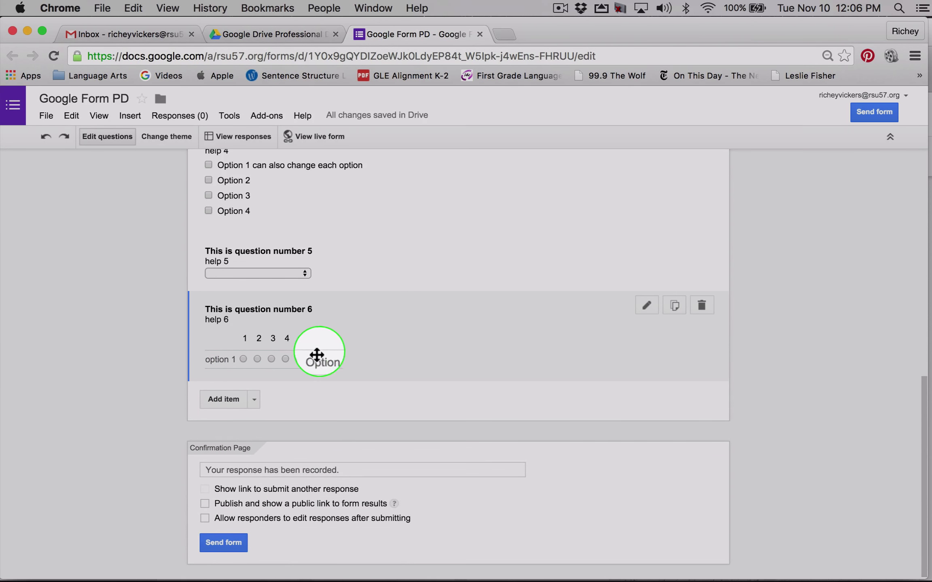
Add question 7 titled 'This is question 7' with help text 'help 7' as a Grid question
click(228, 401)
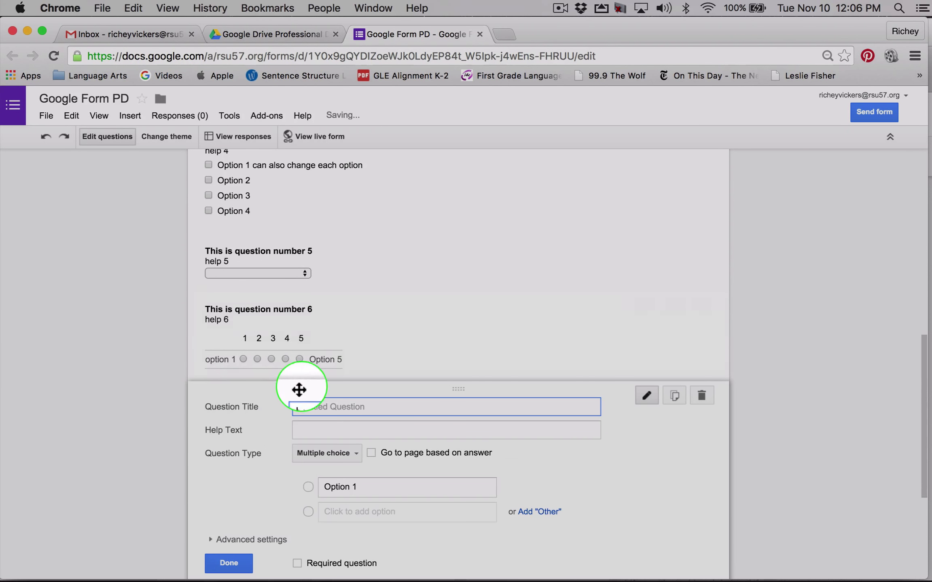
text(This is question 7)
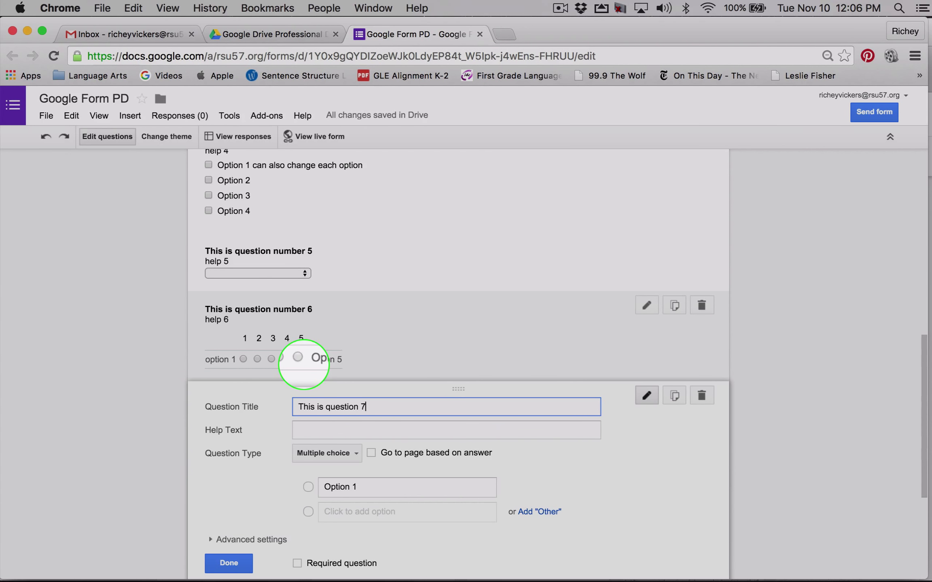
key(Tab)
text(help 7)
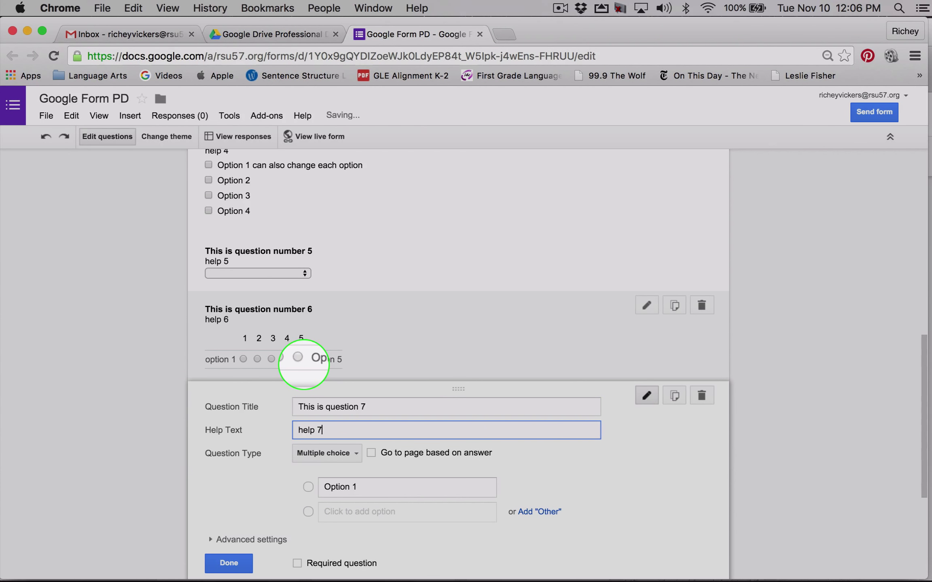
click(323, 454)
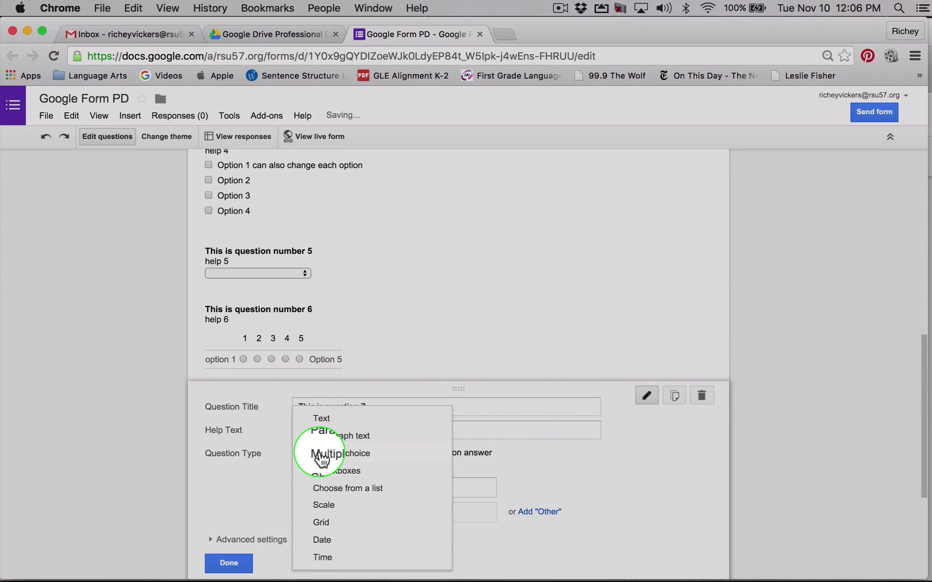
click(322, 522)
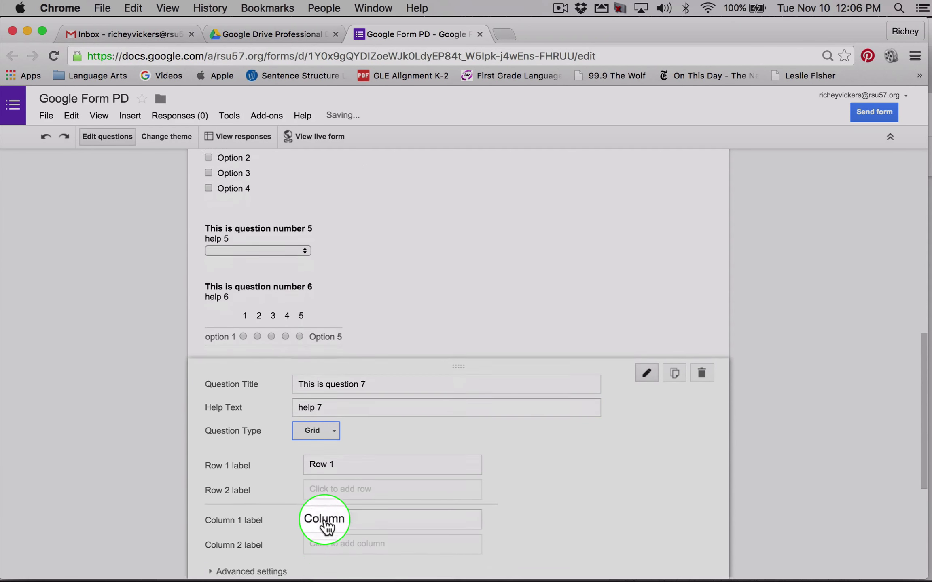
Fill the grid with Rows 1–3 and Columns 1–3 and finish editing question 7
scroll(327, 527, down, 4)
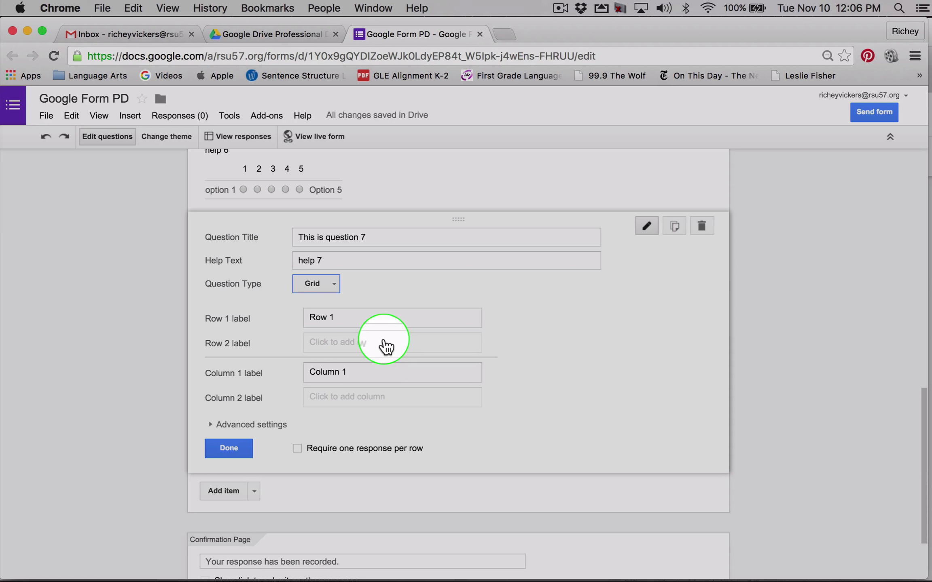
click(389, 319)
click(389, 319)
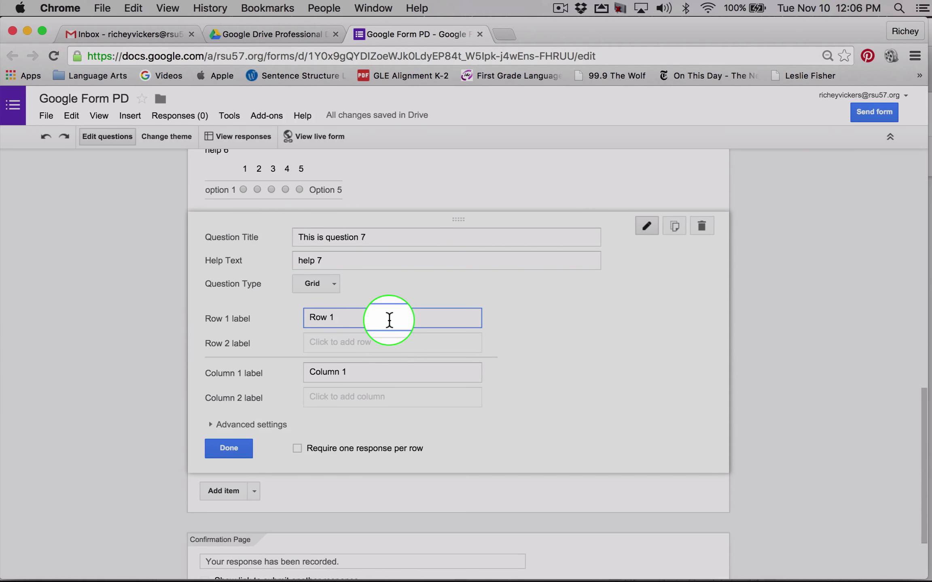
key(Return)
key(Return)
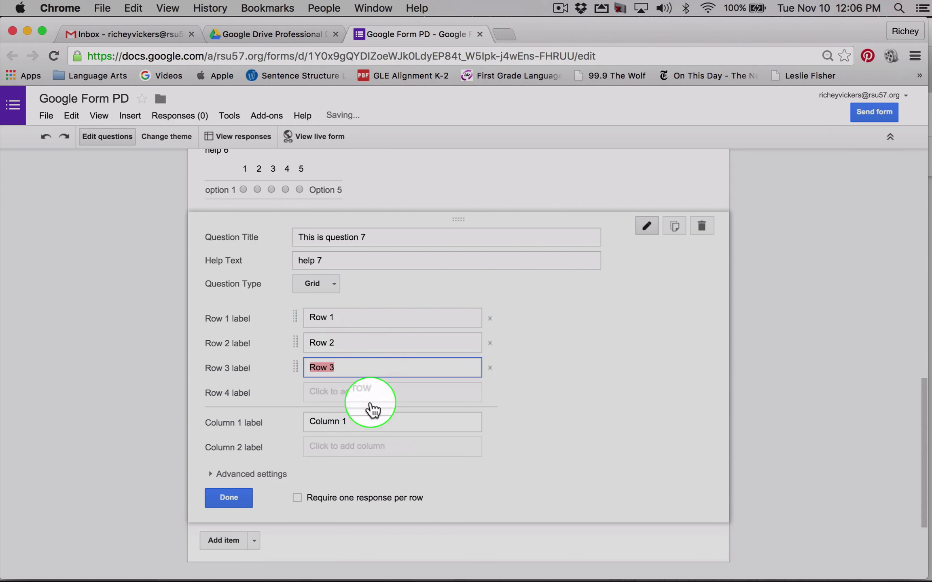
click(393, 423)
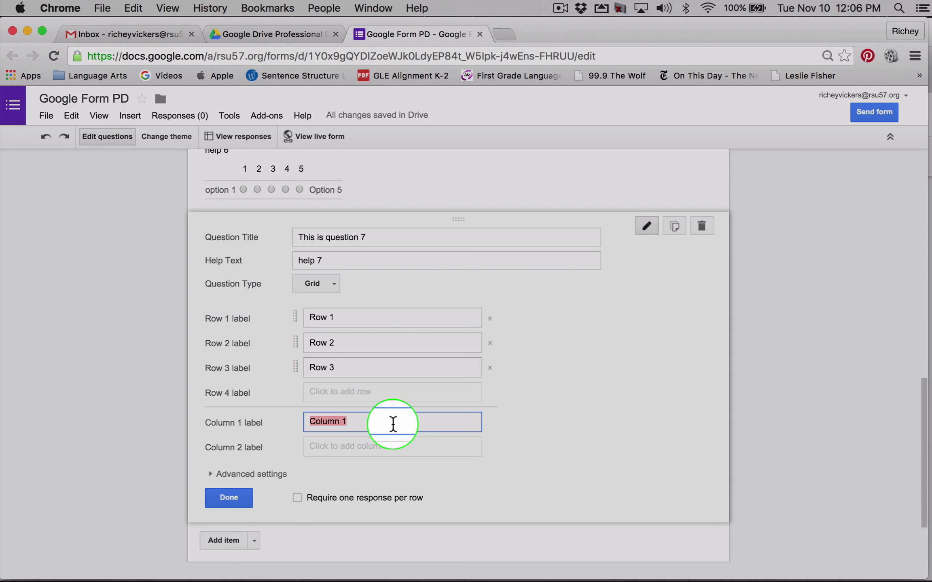
key(Return)
key(Return)
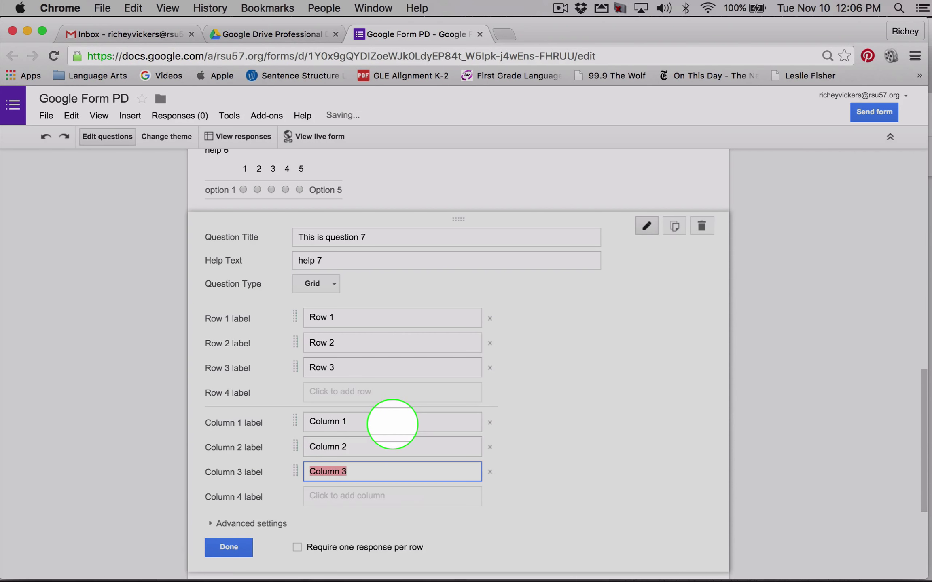
click(234, 545)
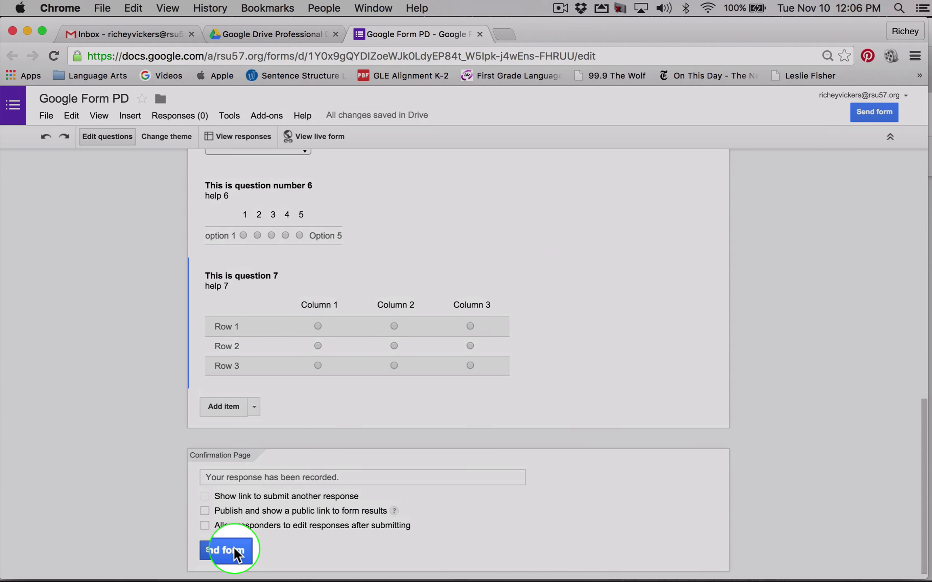
scroll(239, 548, up, 3)
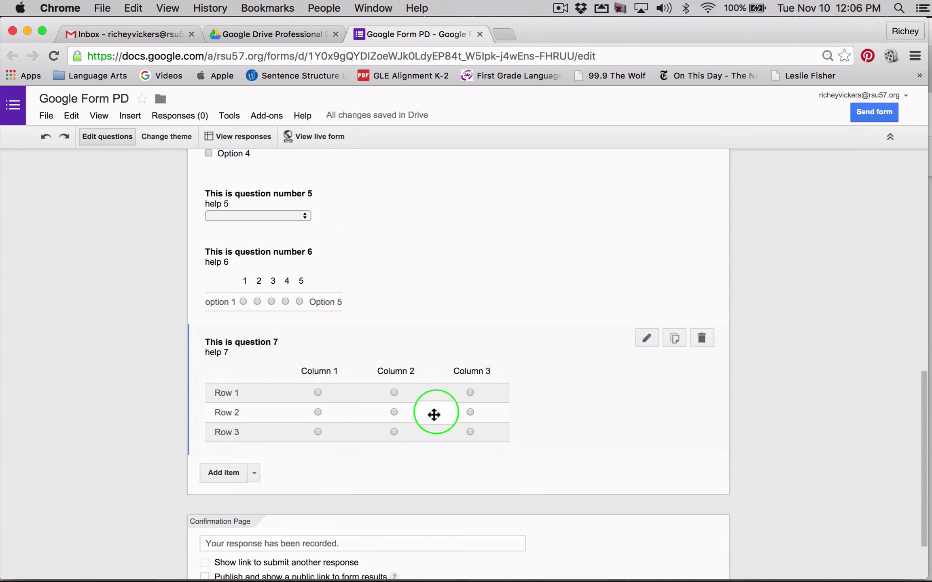
scroll(429, 387, up, 1)
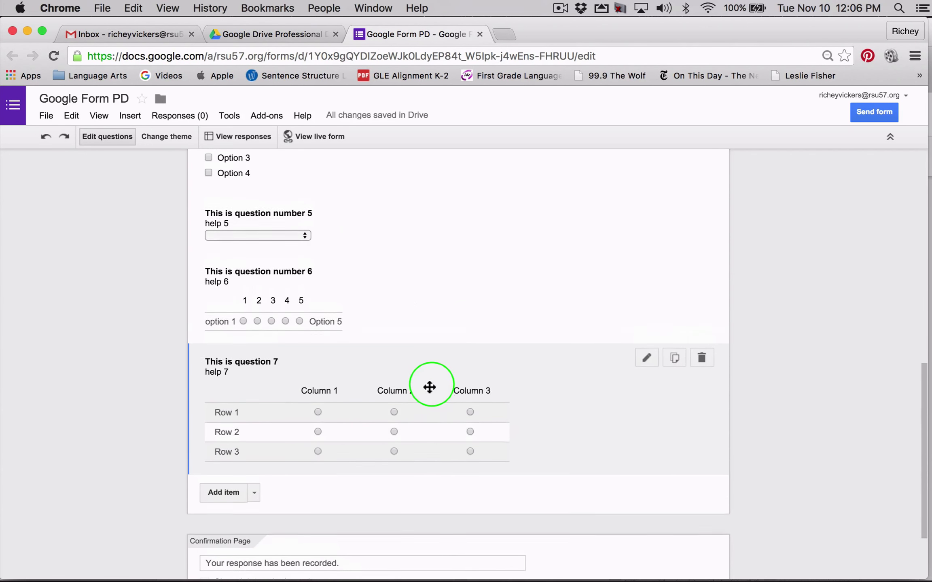
scroll(429, 387, up, 10)
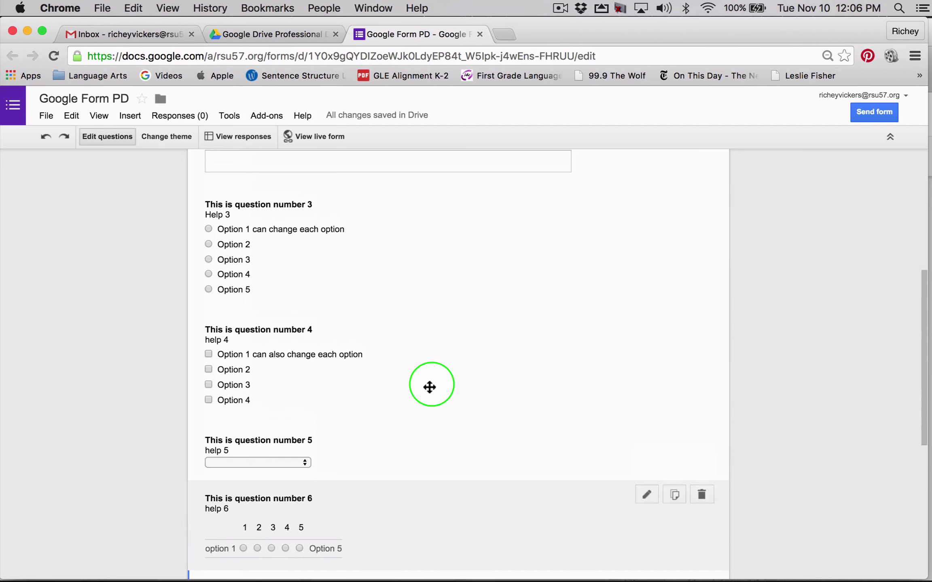
scroll(430, 387, up, 13)
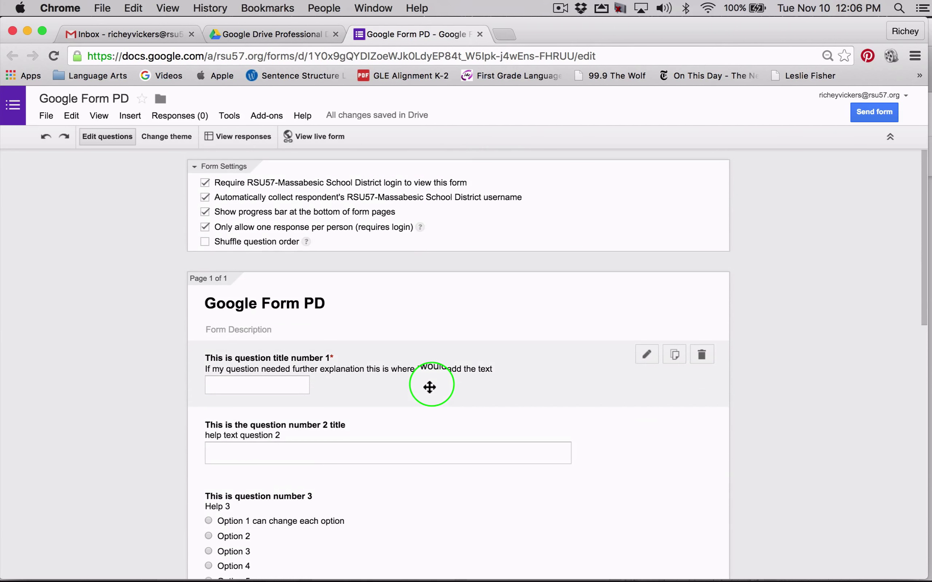
click(314, 137)
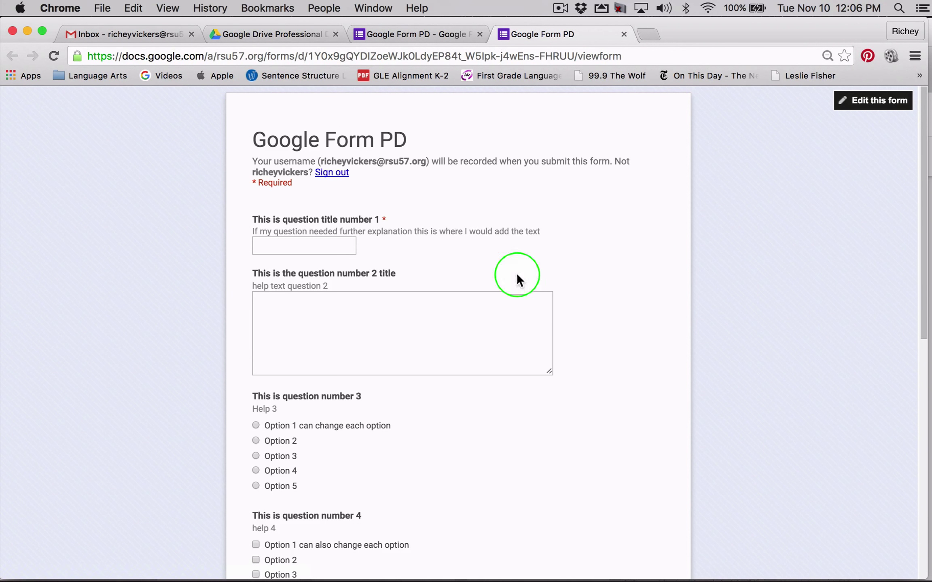
drag(253, 160, 549, 184)
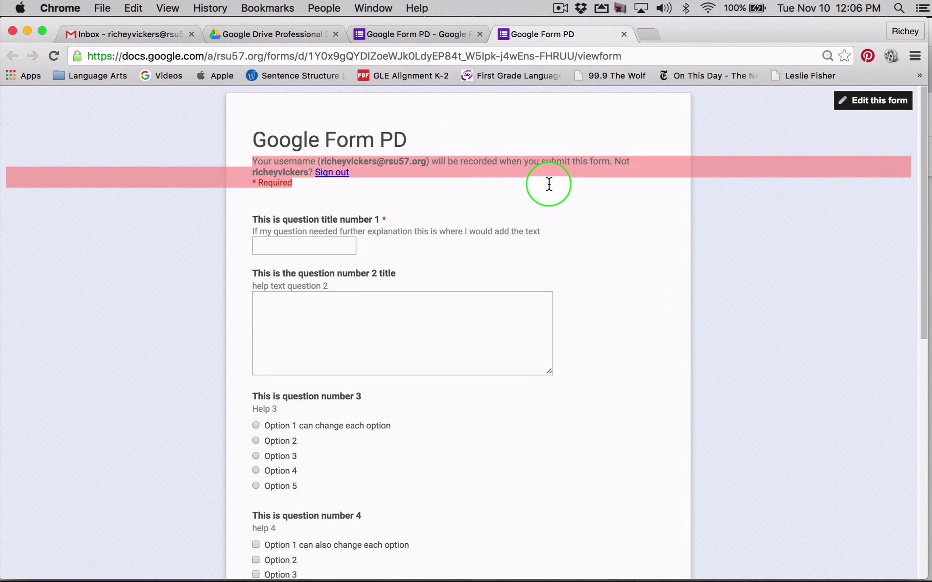
click(549, 184)
scroll(542, 235, down, 4)
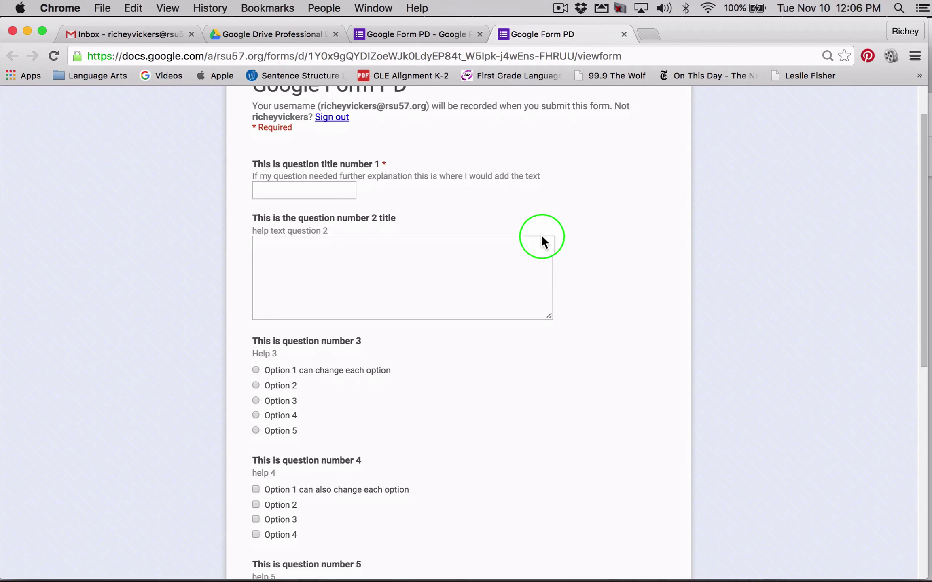
scroll(542, 236, down, 6)
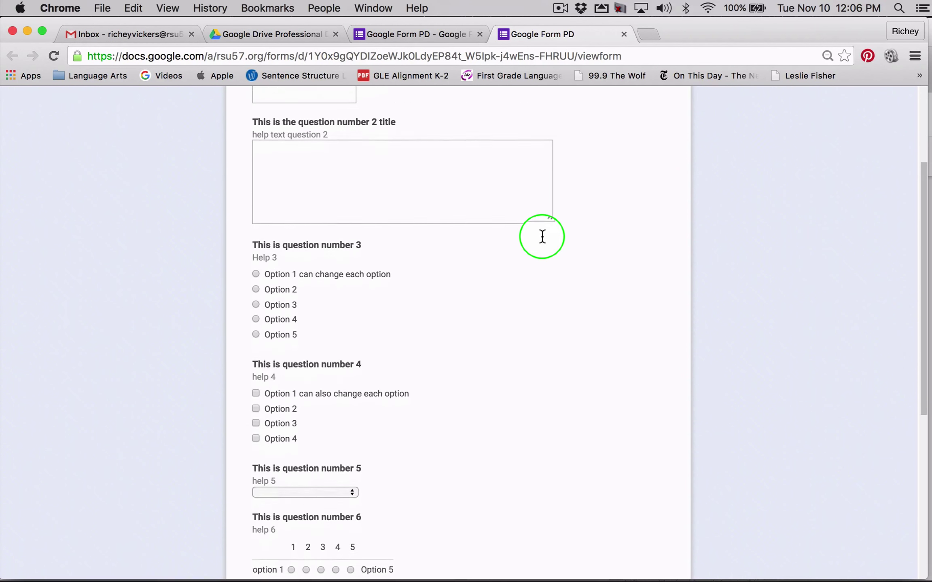
scroll(542, 237, down, 7)
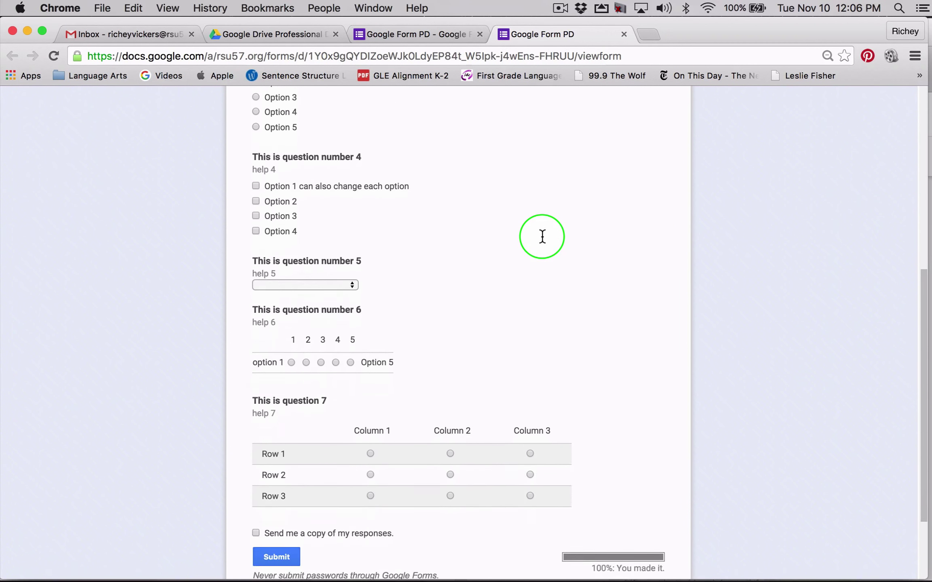
scroll(542, 236, down, 2)
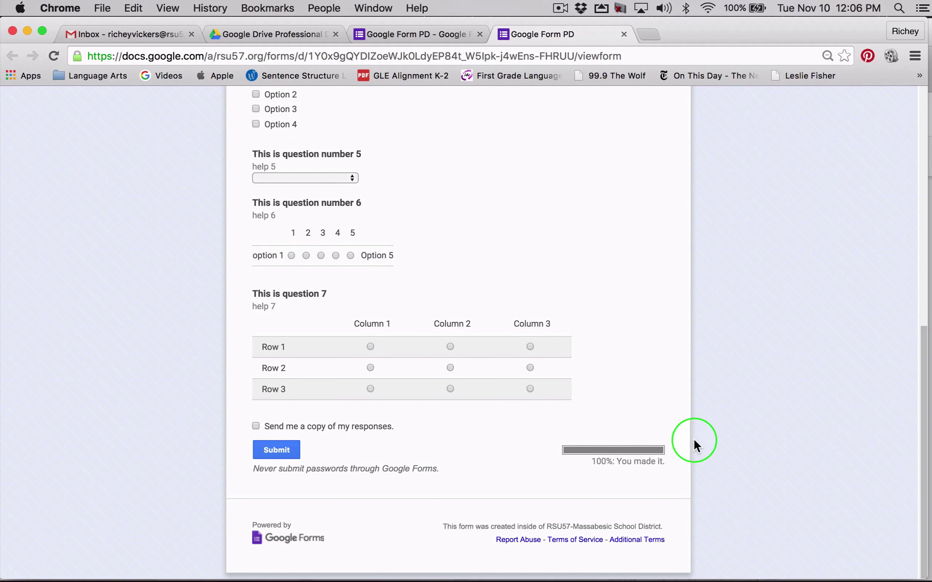
click(624, 33)
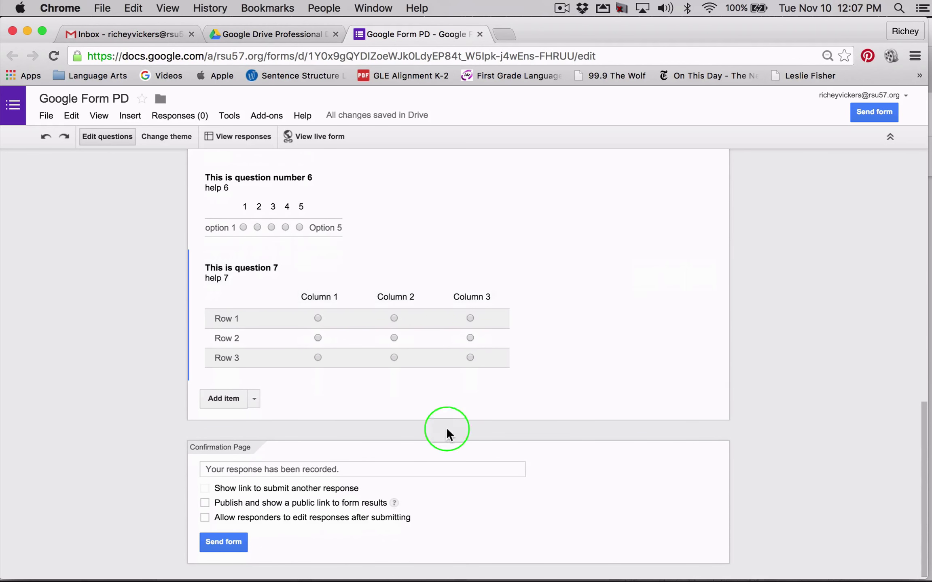
Extend the confirmation message with 'You can personalize this for an automatic response'
click(370, 469)
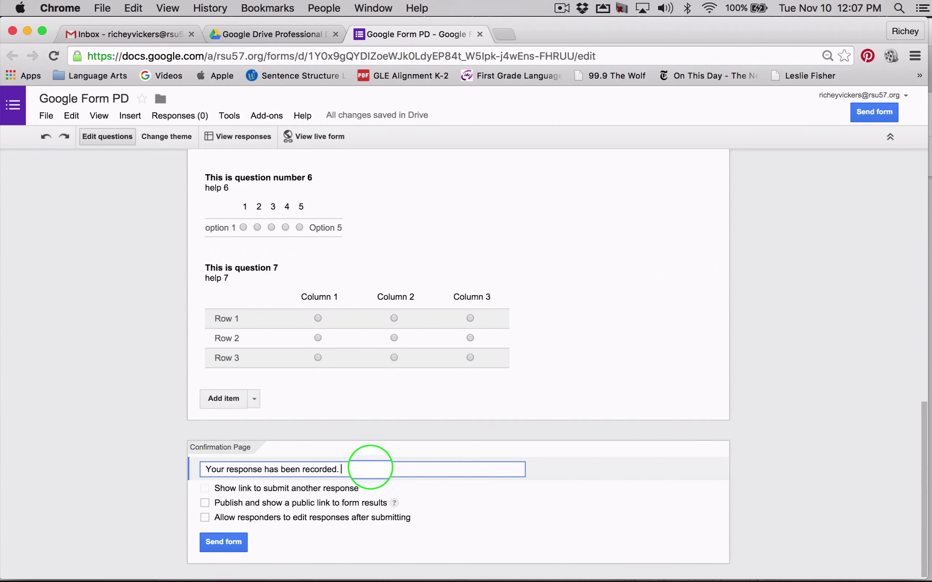
text(Yu can perronalize this for an automatic rep)
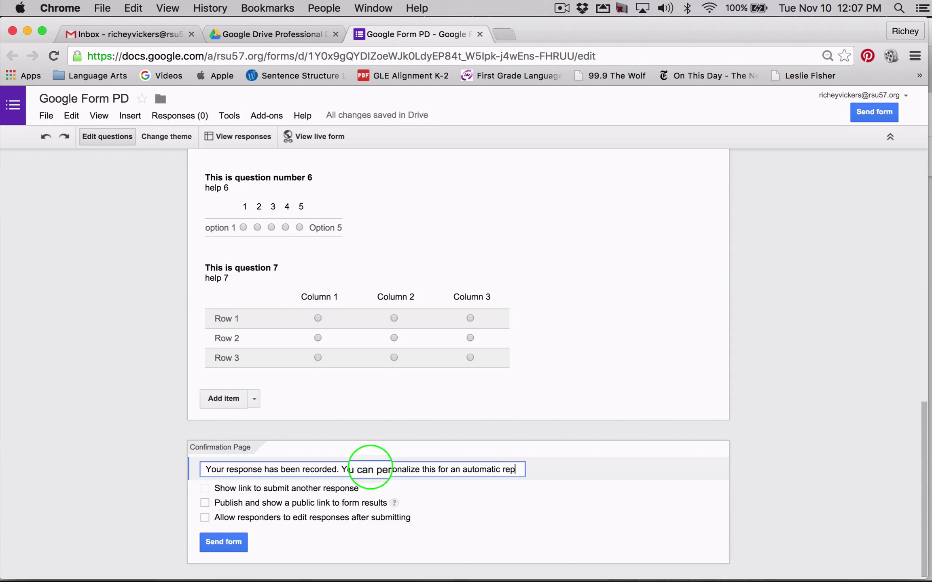
key(BackSpace)
text(sponse)
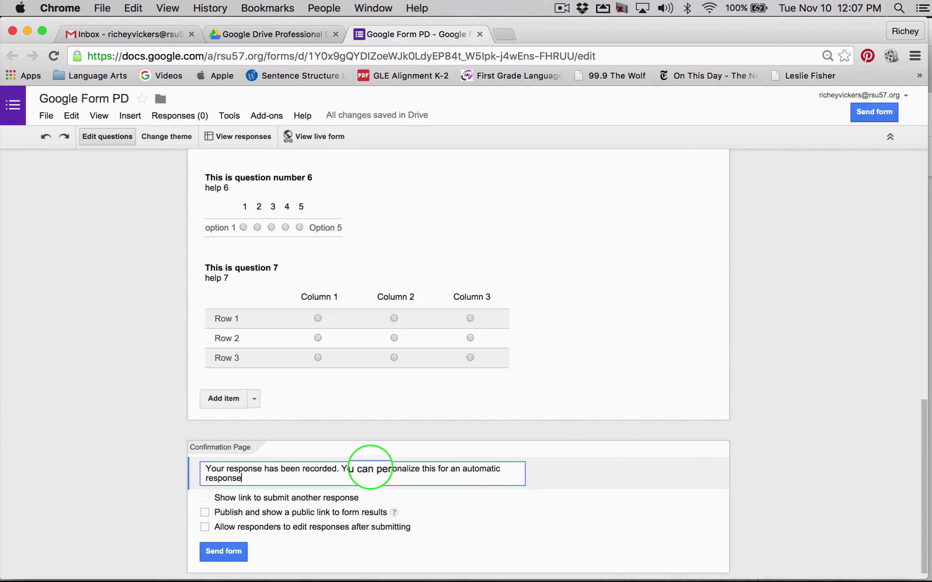
Leave both the public results link and response editing turned off for responders
scroll(370, 468, down, 1)
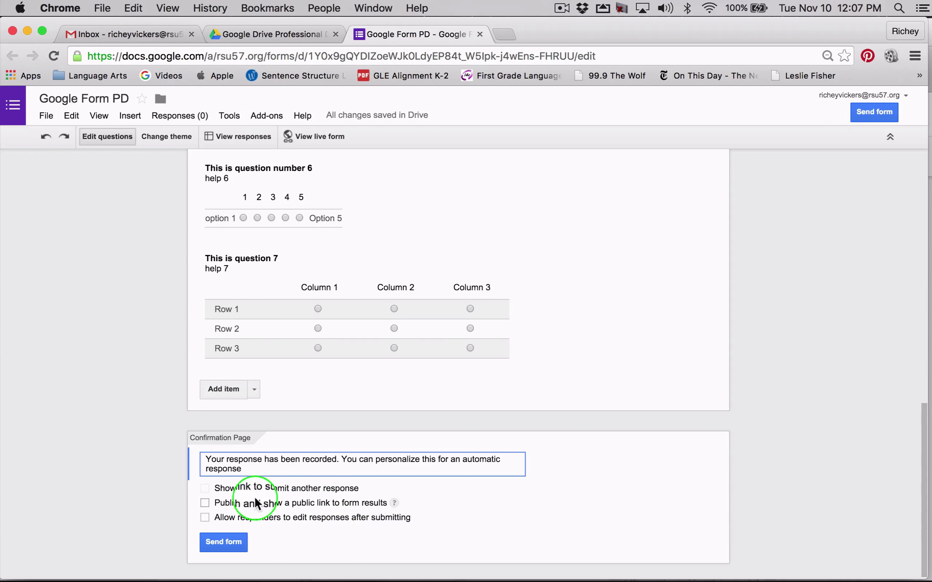
click(204, 502)
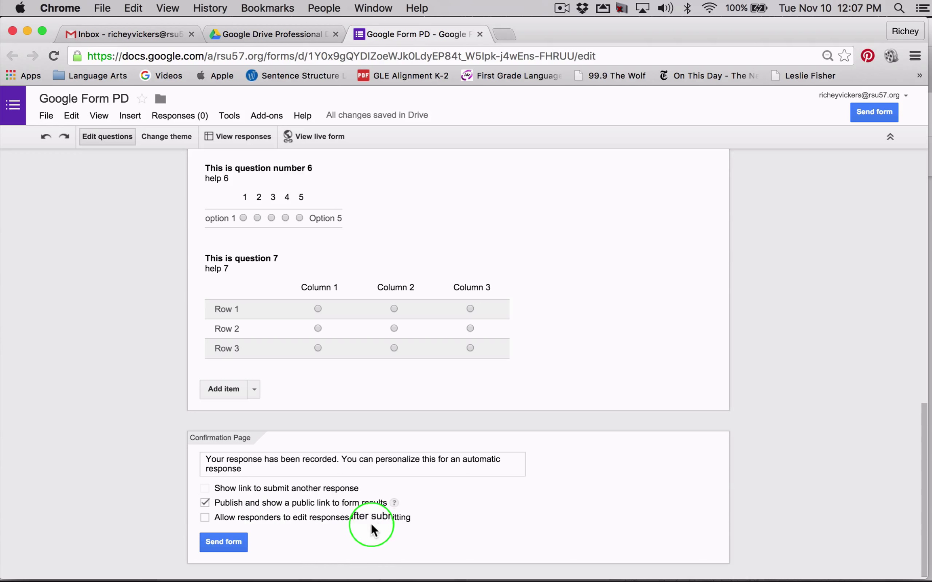
click(205, 518)
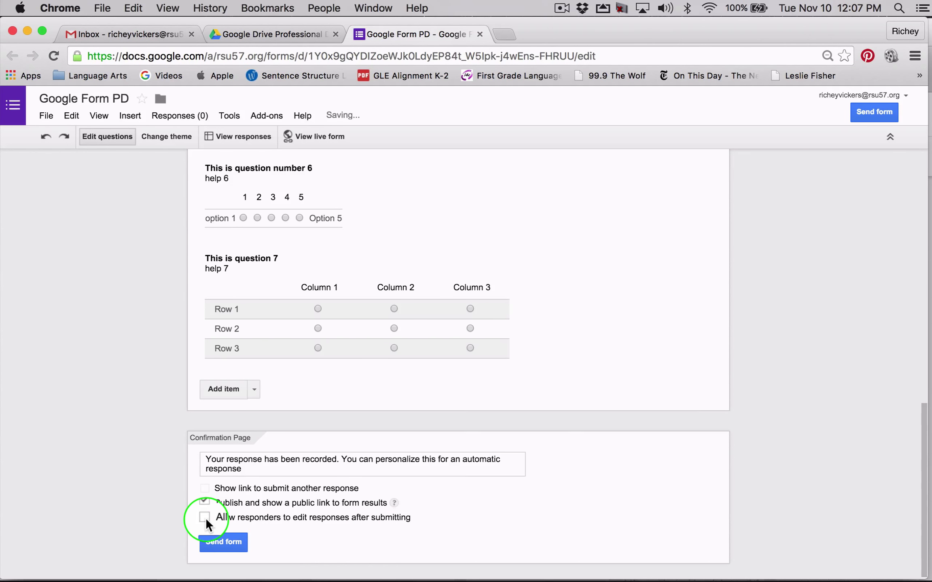
click(205, 500)
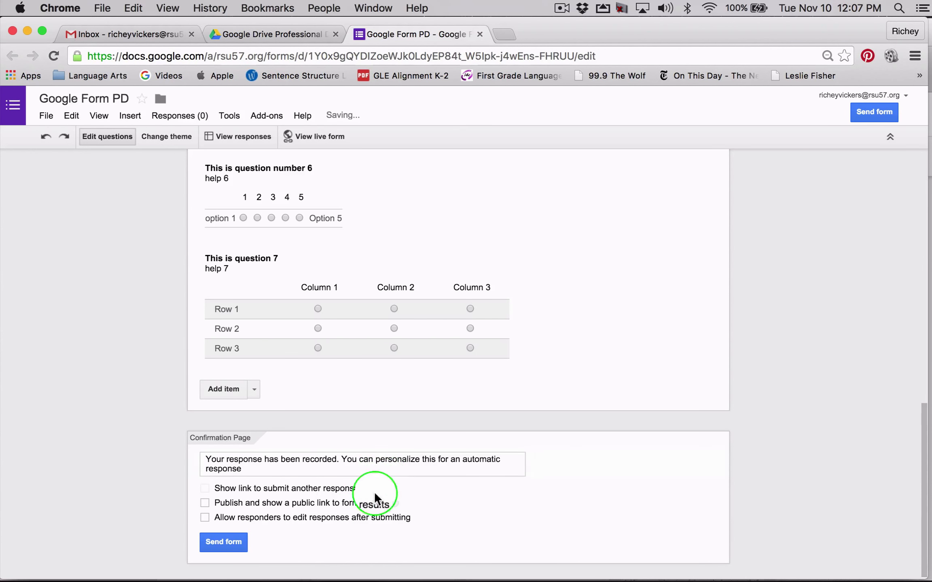
click(225, 542)
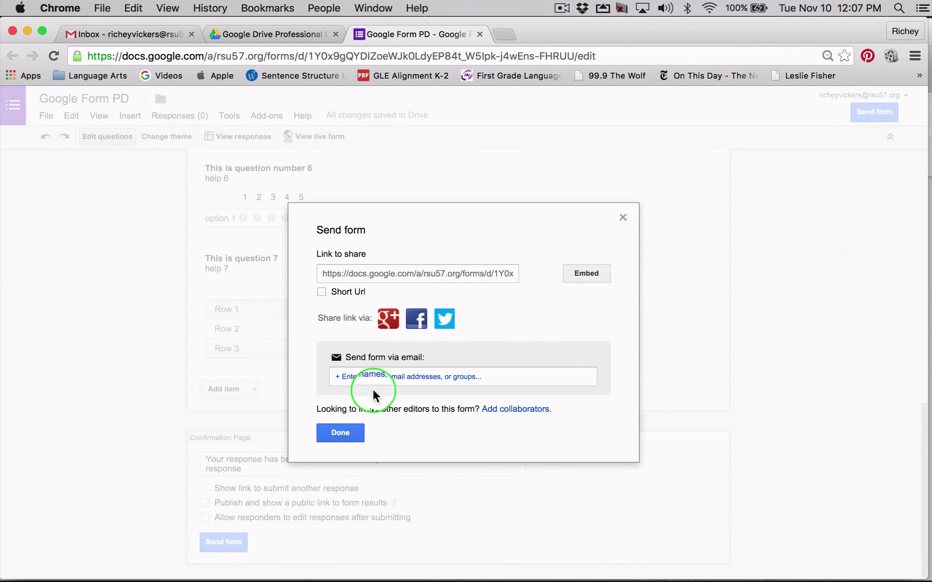
click(339, 434)
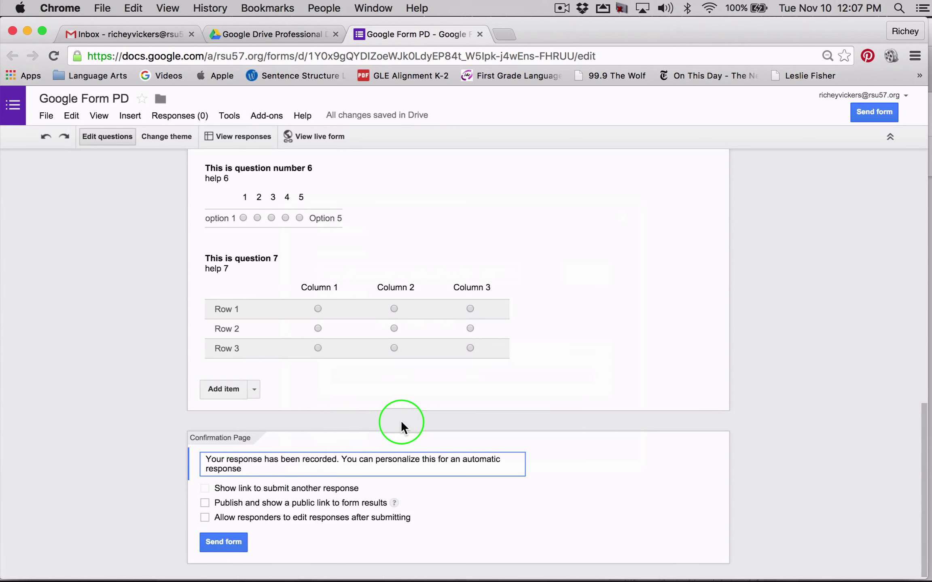
scroll(401, 420, up, 20)
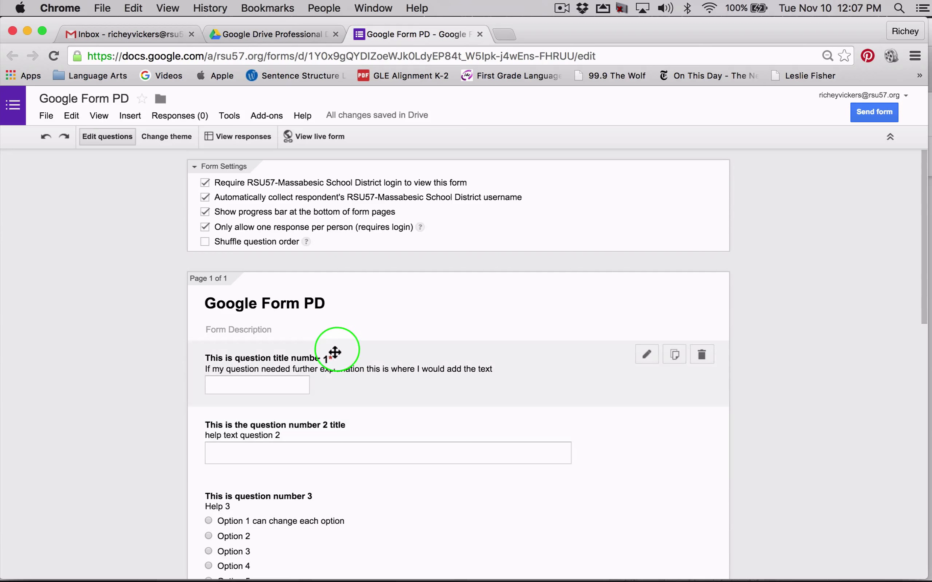
Preview themes: At the Fair, Beach Evening, Birthday Cats, Cars & Trucks, City Skyline, Game Night, Sailing
click(161, 138)
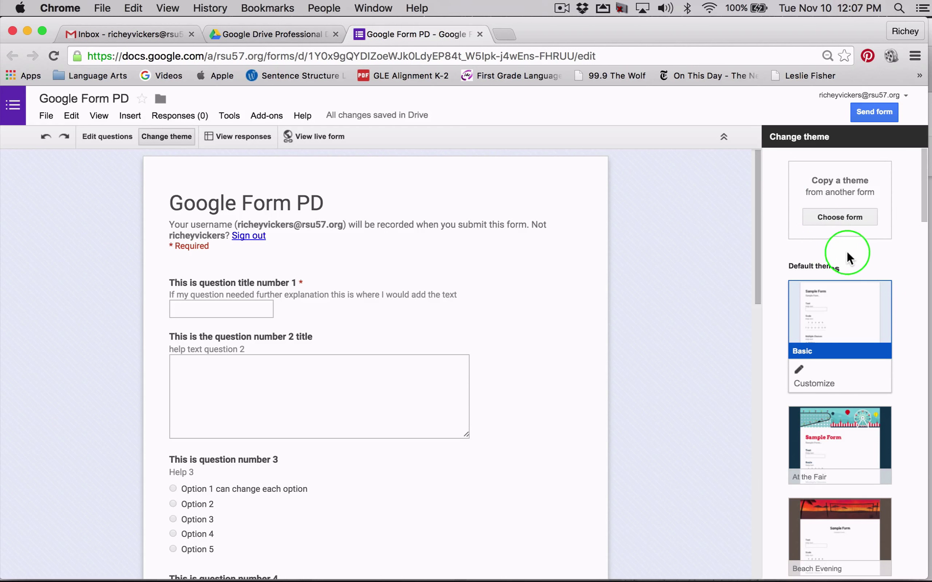
scroll(851, 254, down, 5)
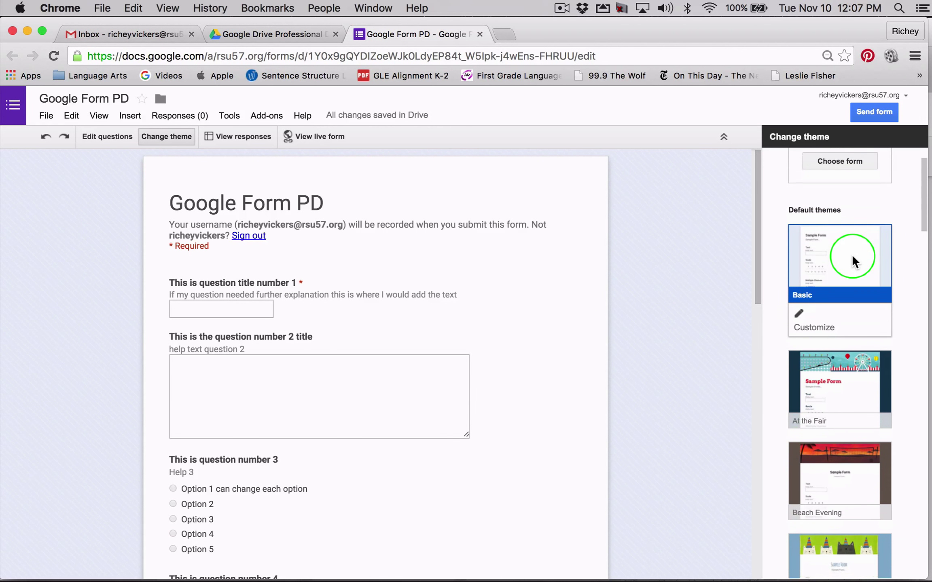
scroll(852, 254, down, 1)
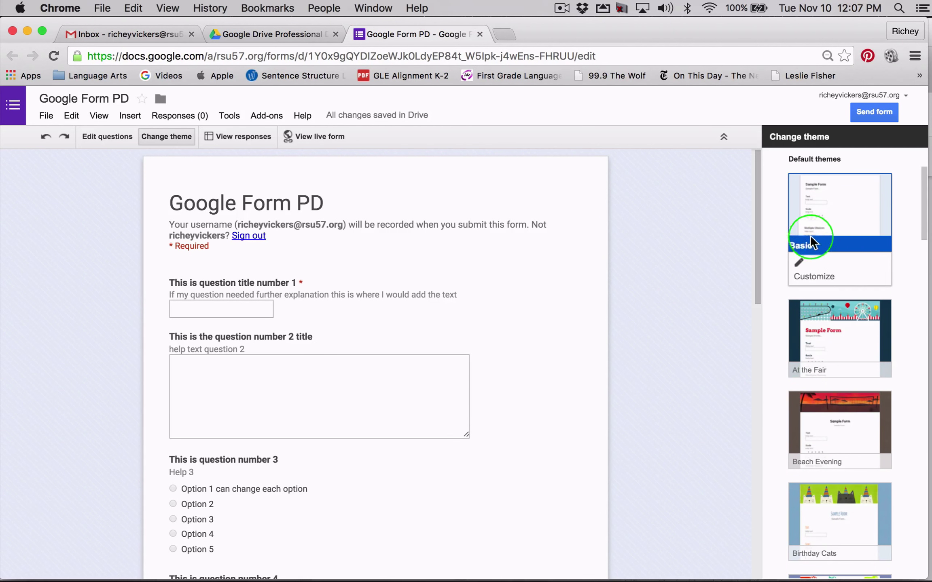
click(801, 356)
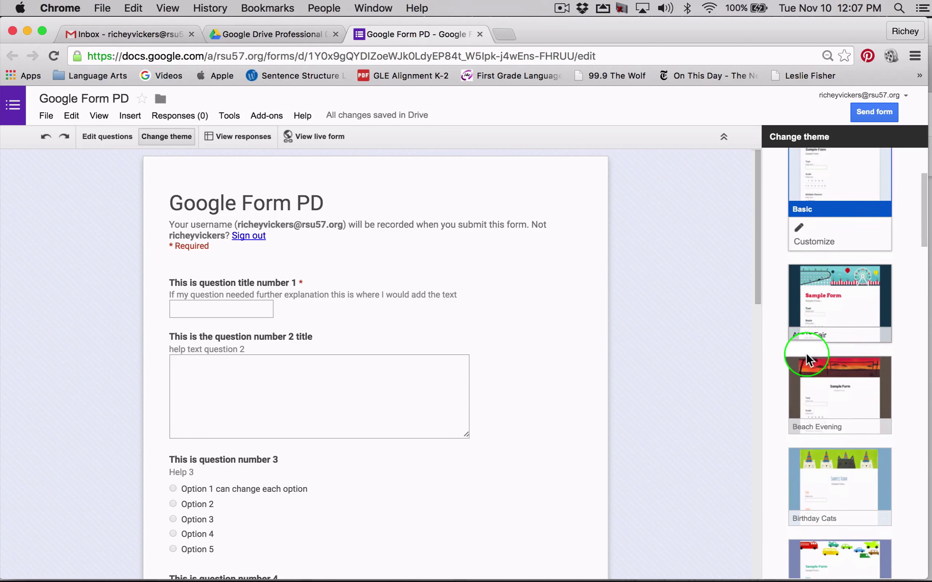
click(828, 298)
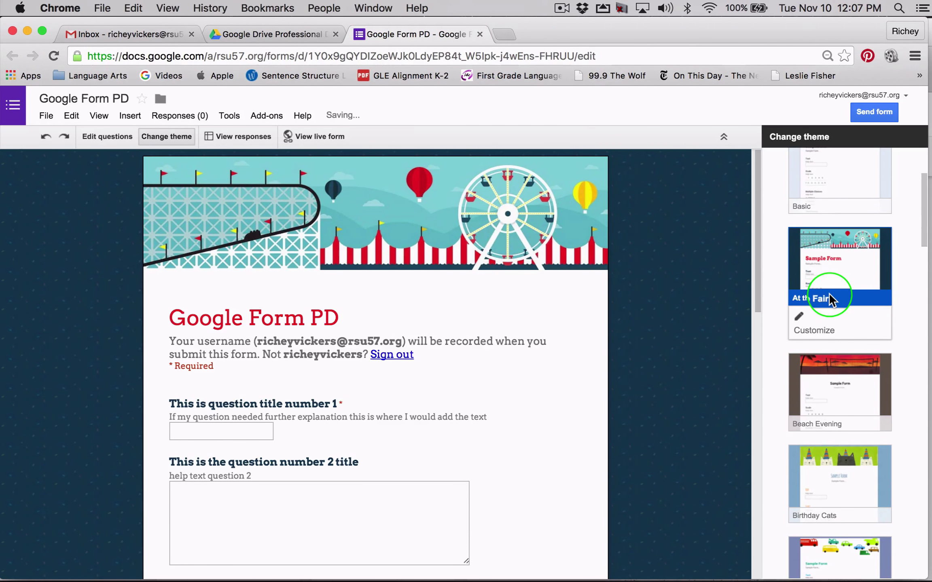
scroll(828, 298, down, 2)
click(828, 299)
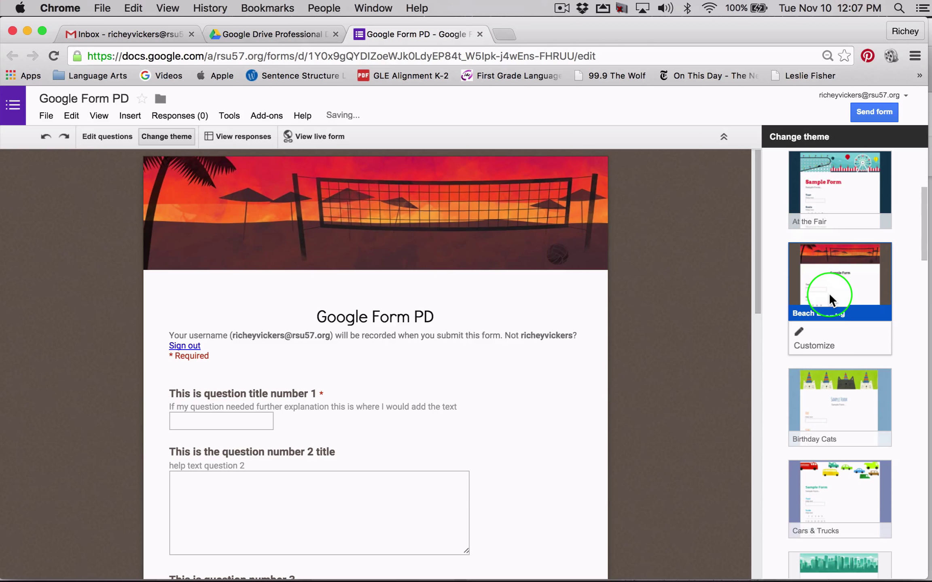
scroll(828, 293, down, 3)
click(828, 293)
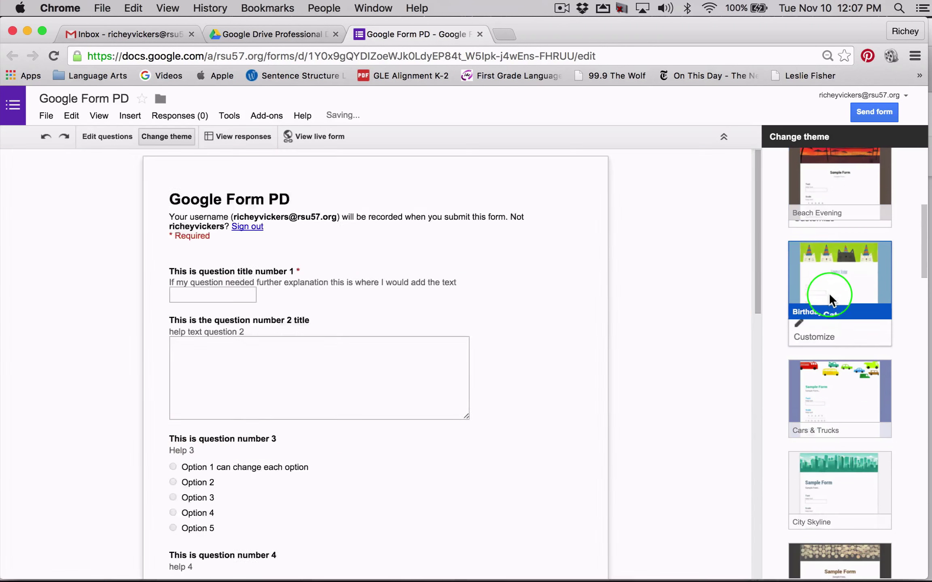
scroll(828, 293, down, 3)
click(828, 292)
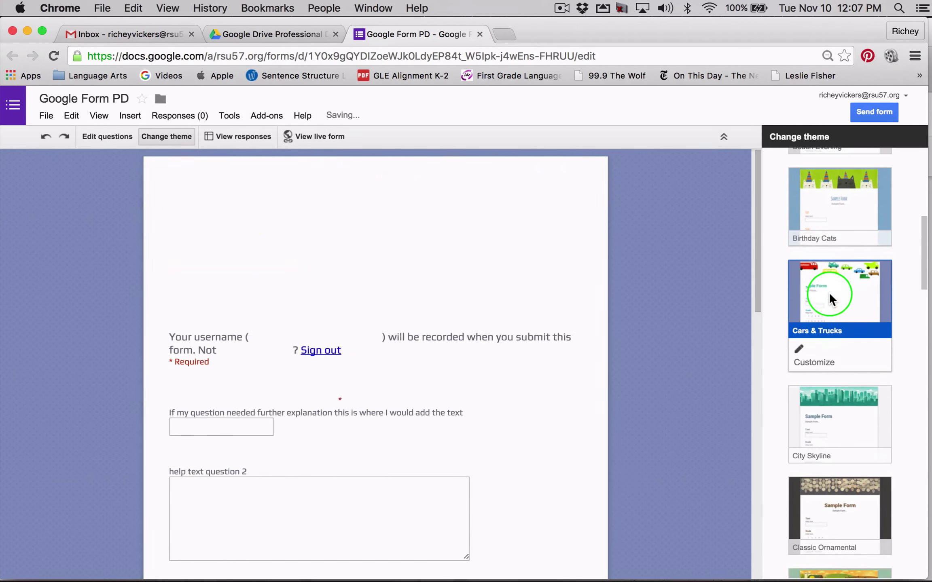
scroll(828, 292, down, 3)
click(828, 292)
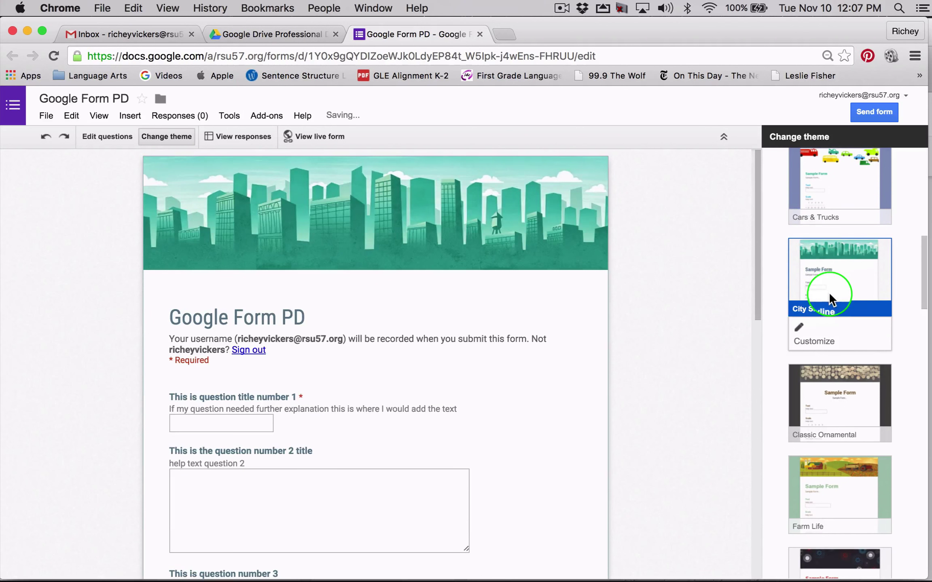
scroll(828, 292, down, 10)
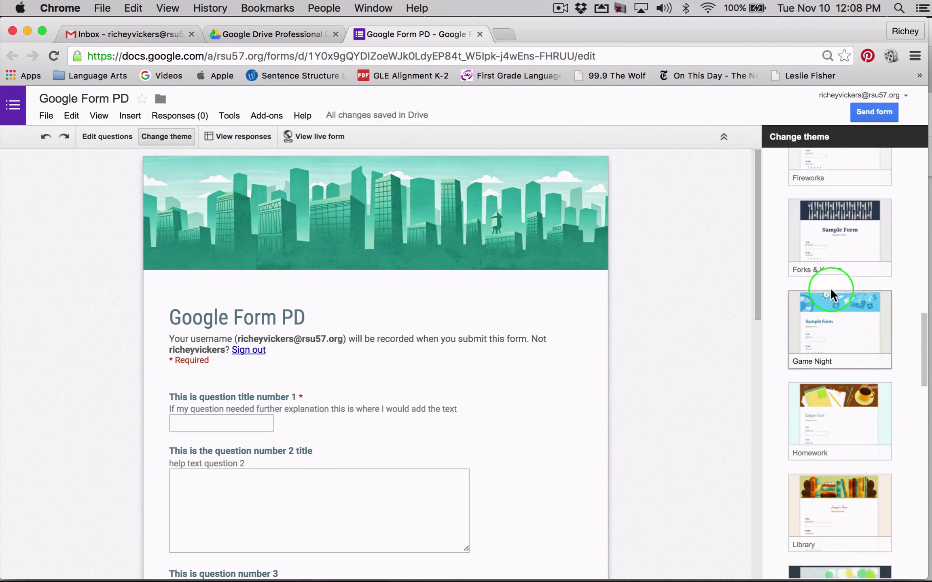
click(846, 315)
scroll(846, 316, down, 5)
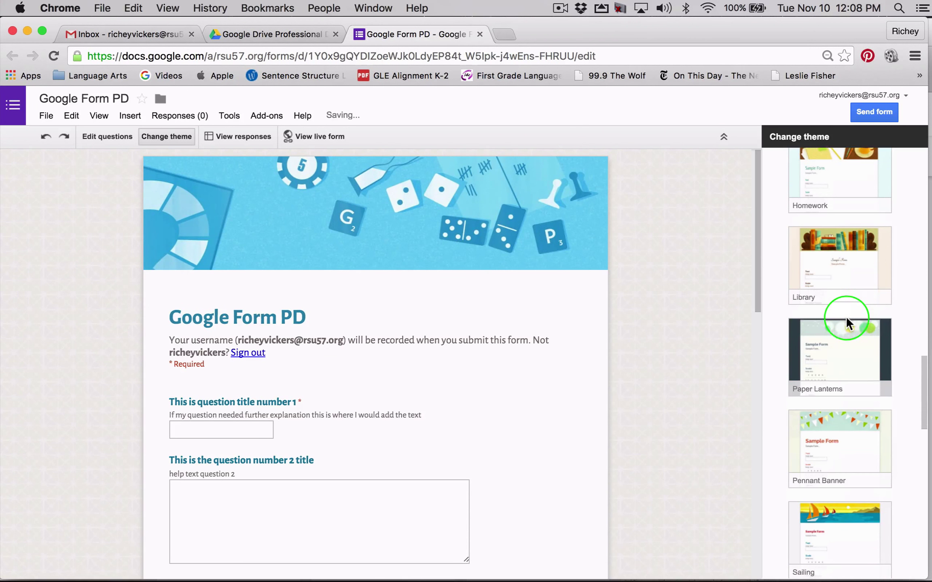
scroll(846, 315, down, 5)
click(846, 315)
scroll(846, 315, down, 2)
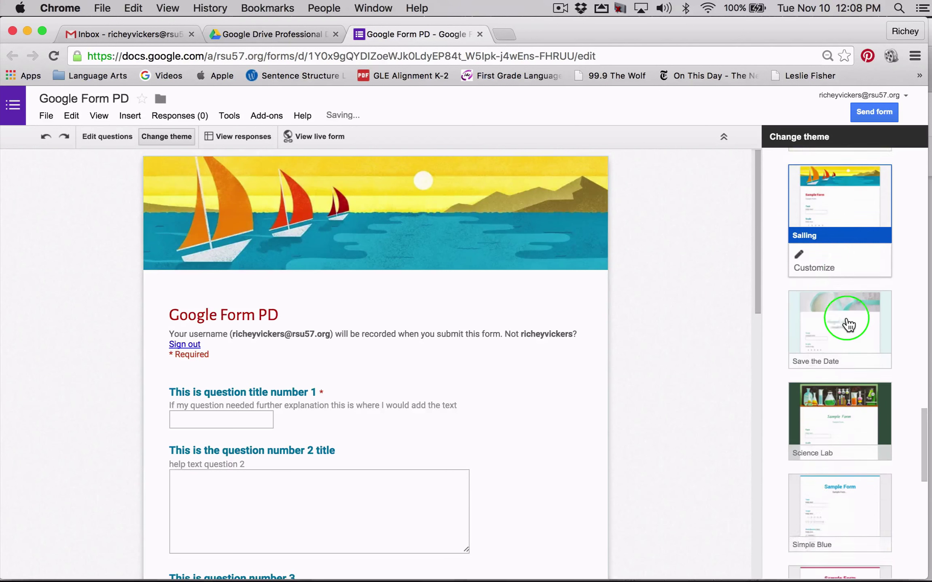
scroll(848, 324, down, 10)
scroll(848, 323, up, 10)
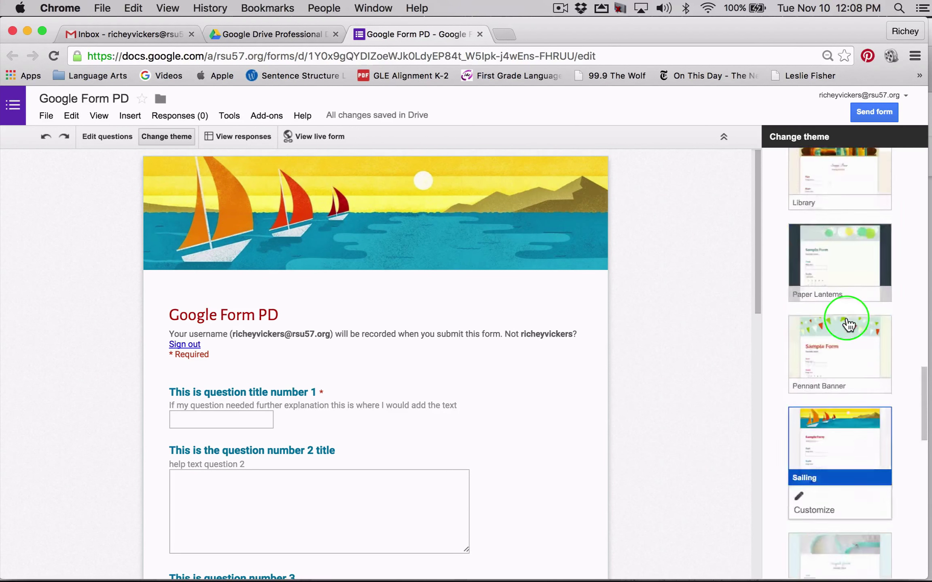
scroll(845, 319, up, 8)
Dismiss the form chooser, apply the At the Fair theme, and bring up Send form sharing
click(847, 215)
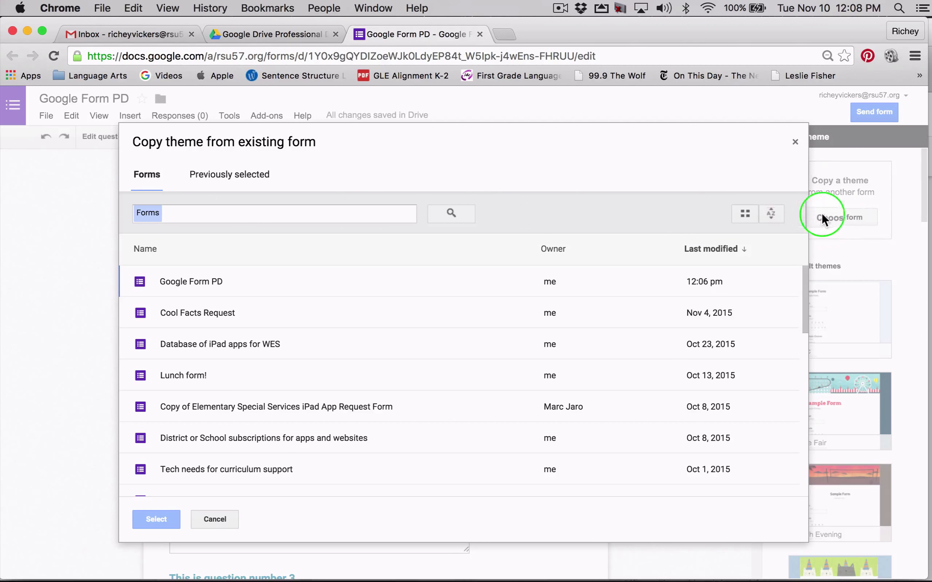
click(795, 142)
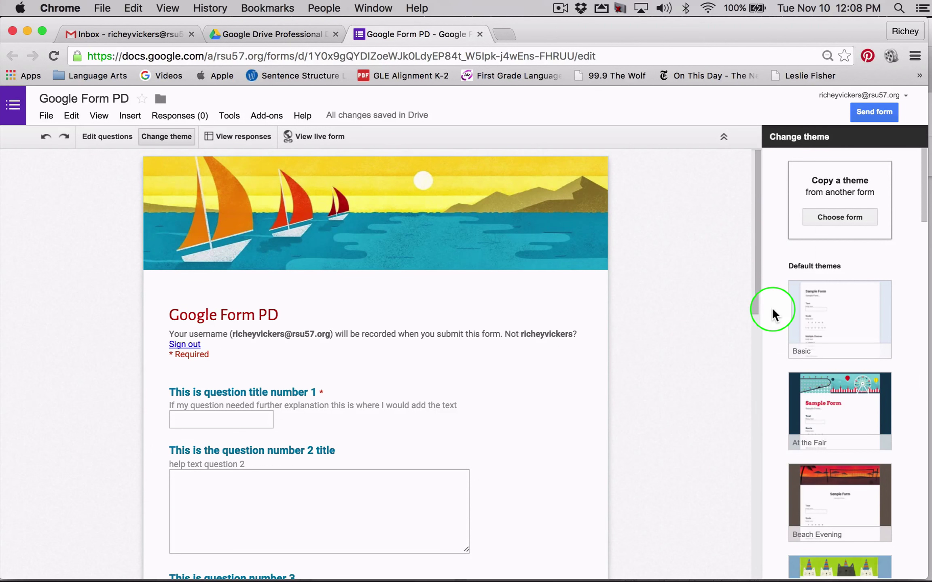
click(808, 382)
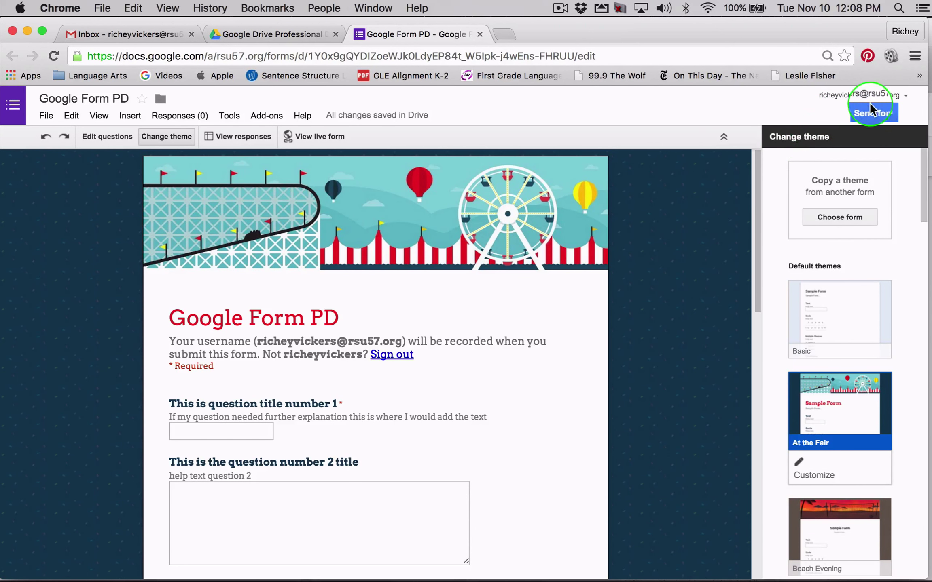
click(875, 111)
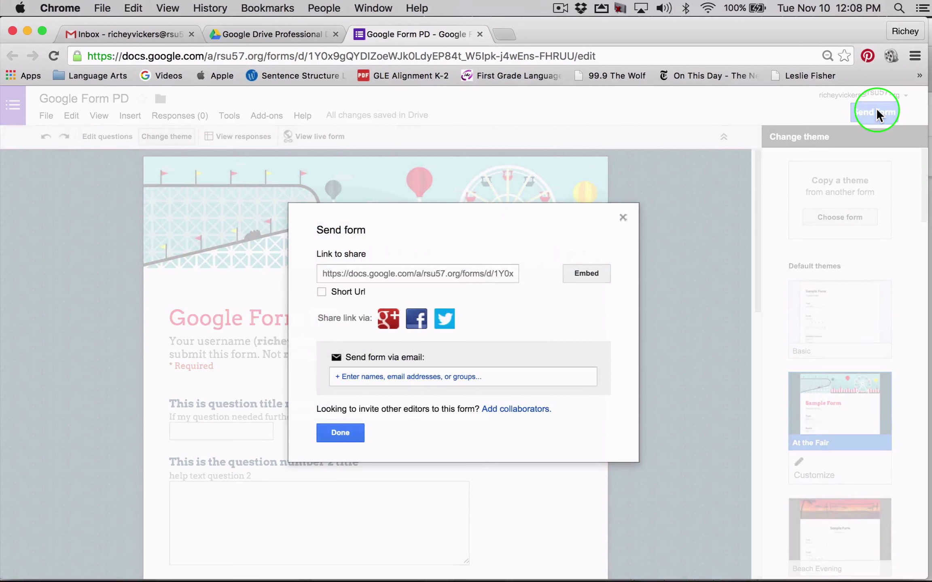
Close the Send form dialog with Done
click(348, 429)
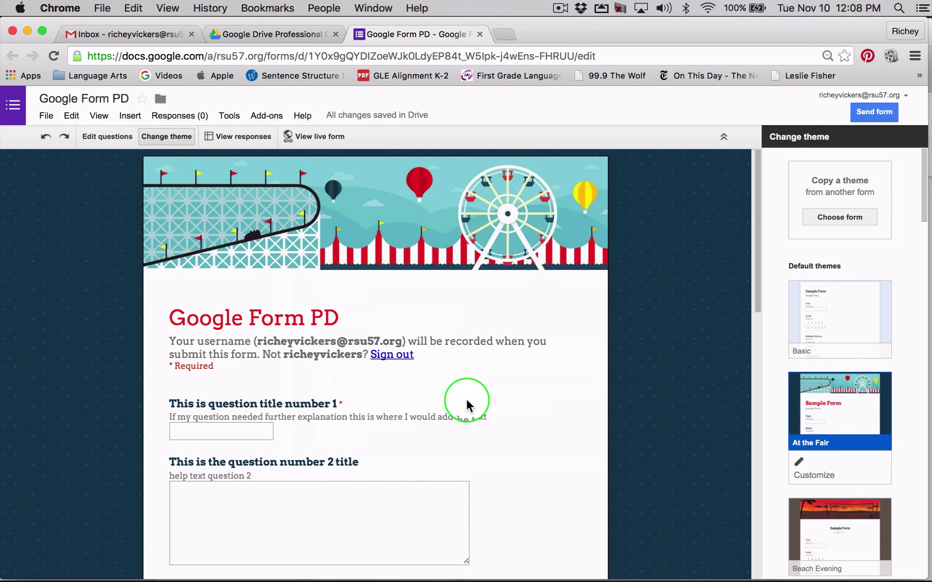
Open Google Form PD (Responses) from the Professional Development folder in Drive
click(300, 34)
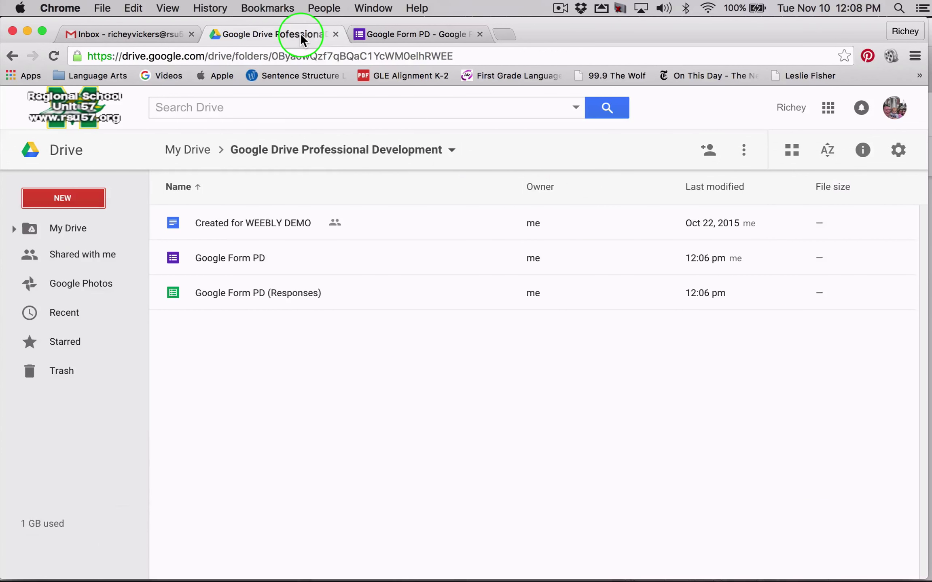
click(258, 294)
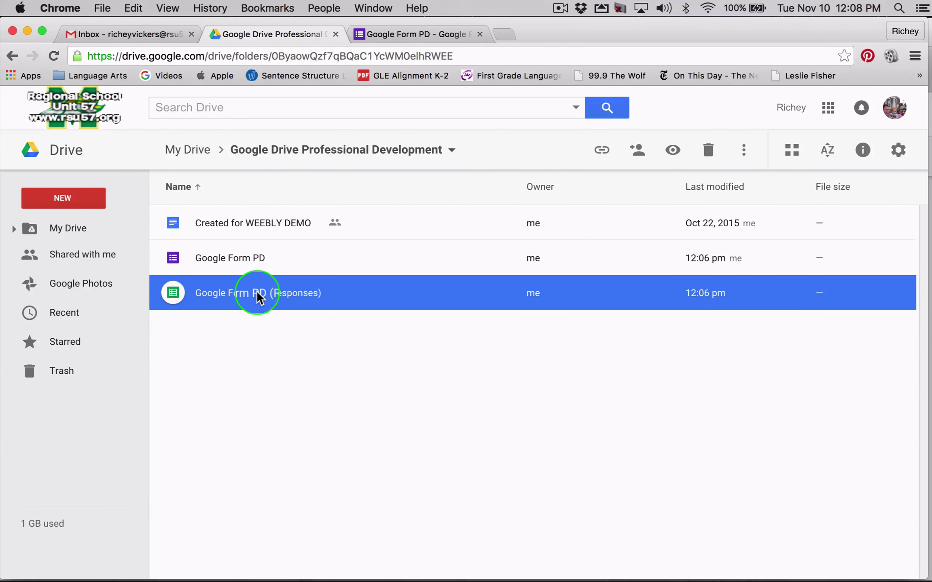
double_click(257, 295)
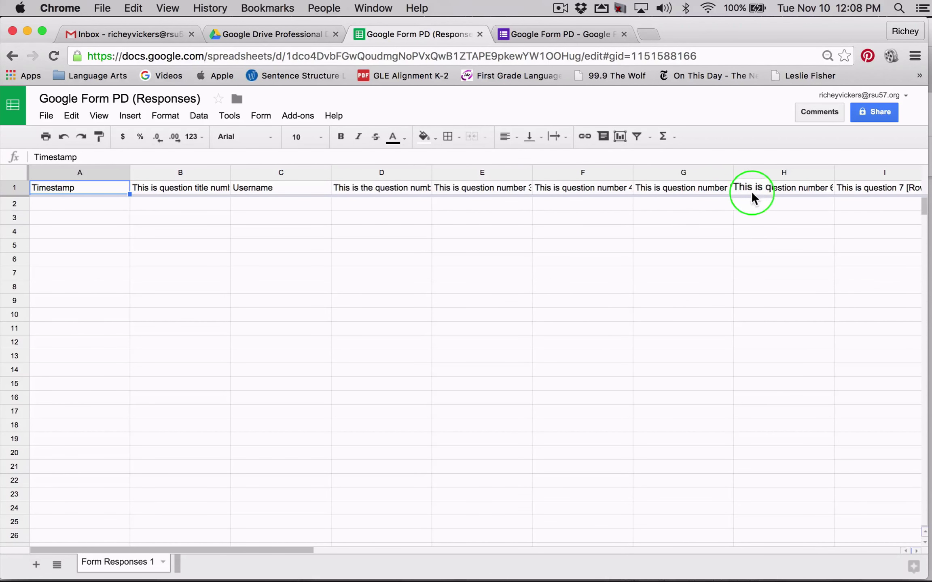
Set the whole response sheet to wrap text so long headers fit
click(18, 177)
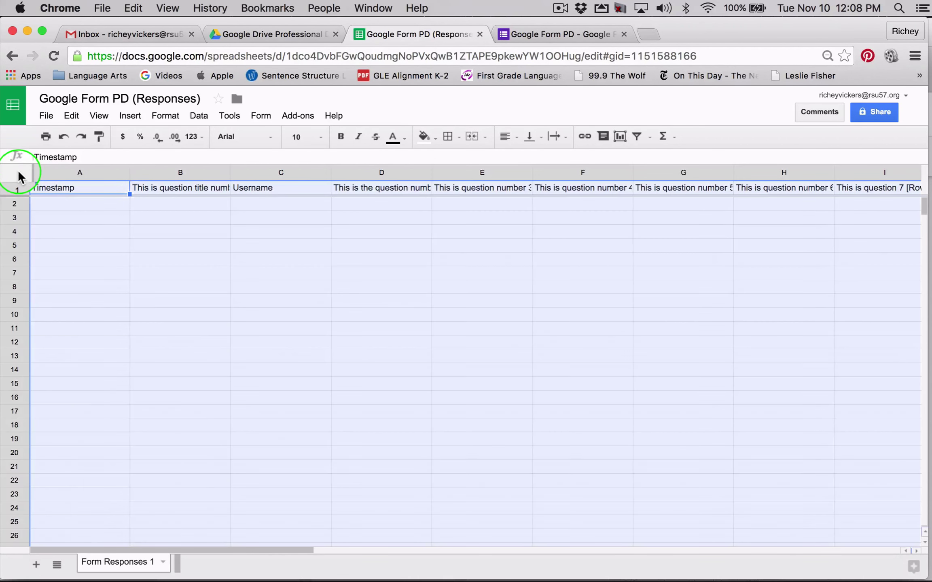
click(155, 117)
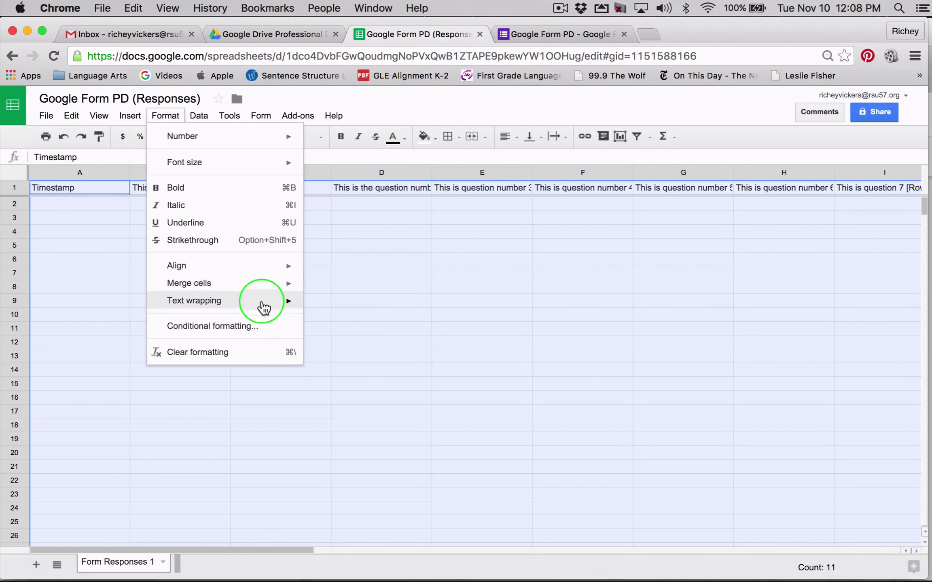
mouse_move(263, 301)
click(332, 324)
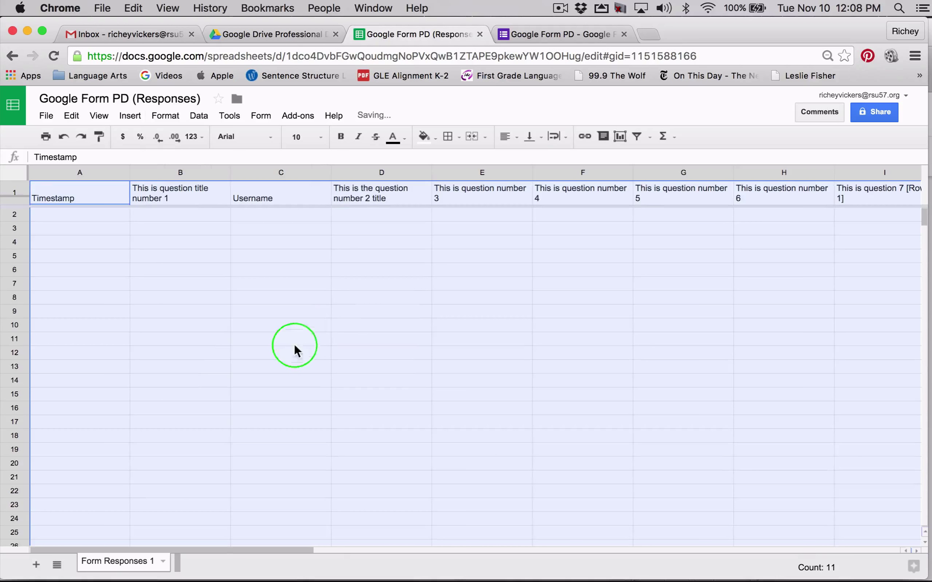
Review the header row, then close the responses spreadsheet tab
click(17, 193)
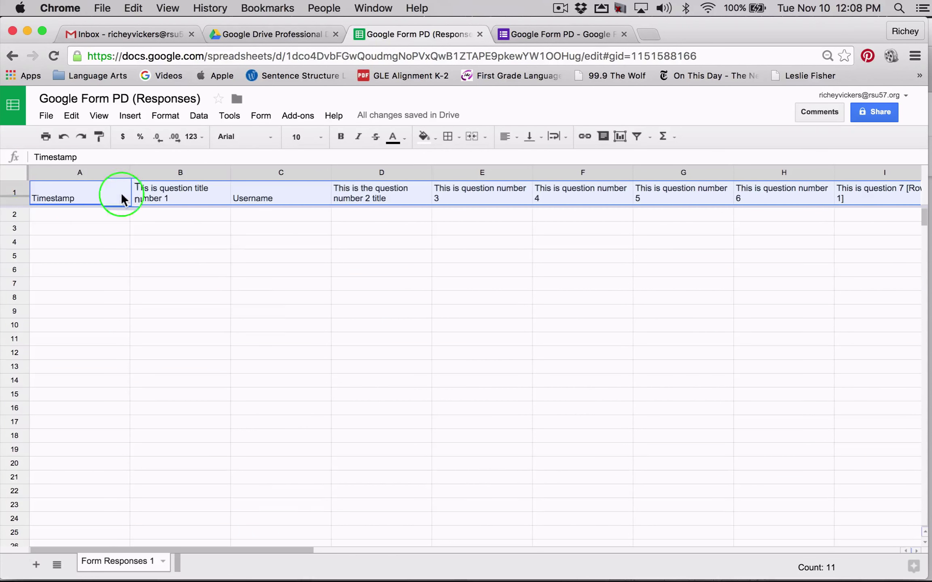
scroll(263, 330, right, 10)
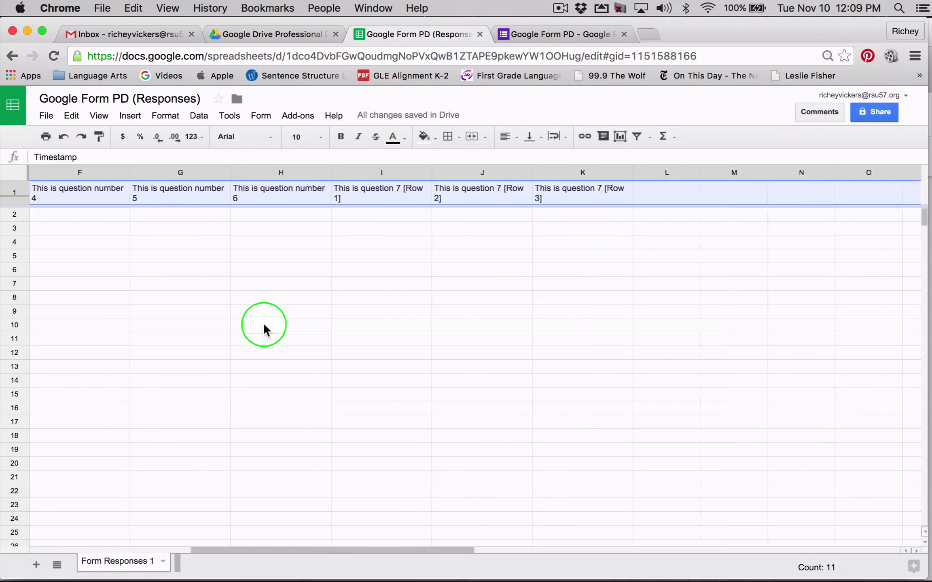
scroll(263, 330, left, 10)
scroll(262, 329, down, 2)
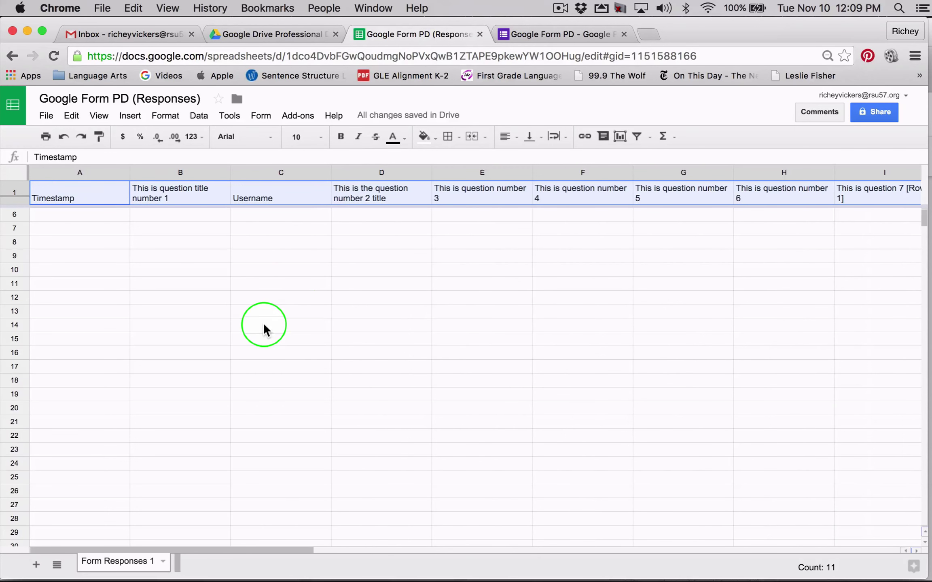
click(480, 34)
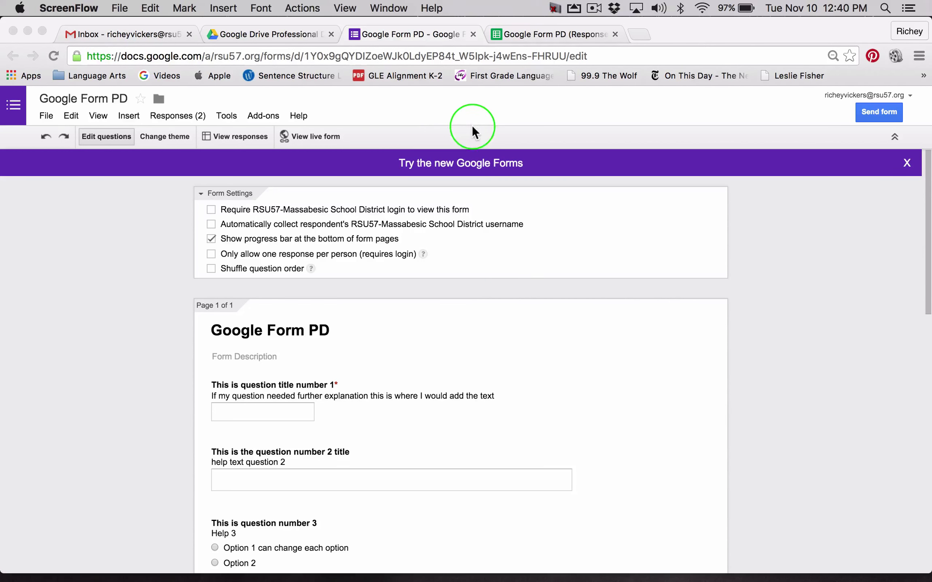
Open the live form and answer questions 1–3, typing 'y' and 's' for the text answers
click(319, 136)
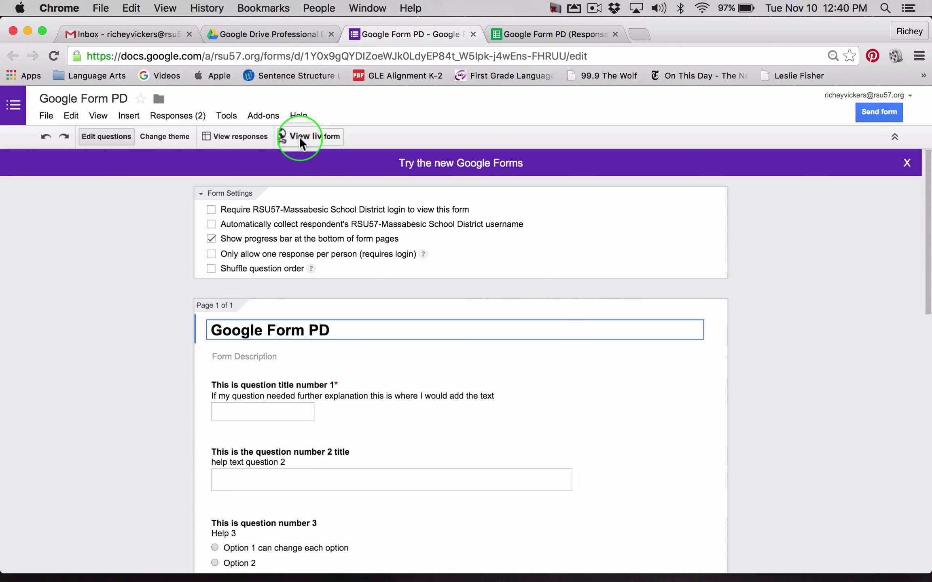
click(299, 137)
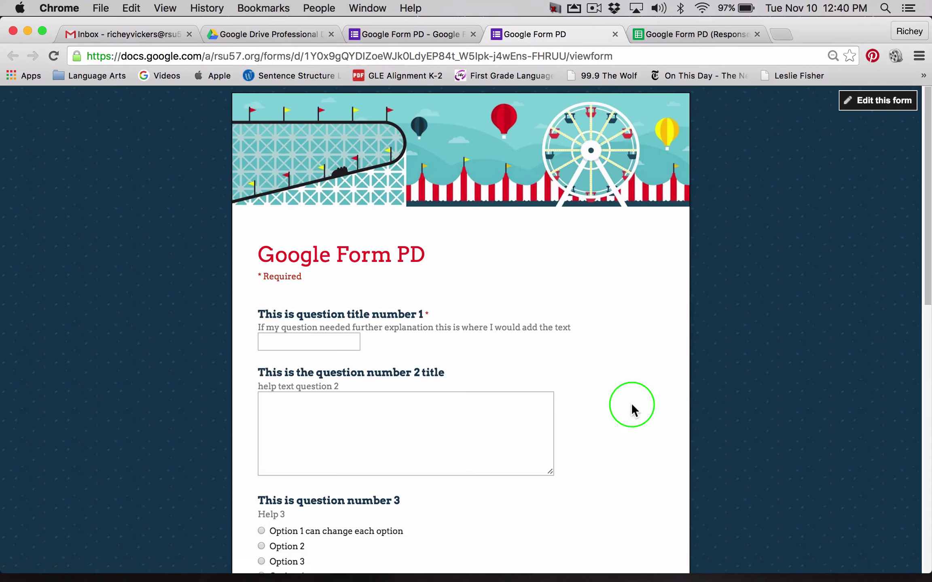
scroll(632, 402, down, 2)
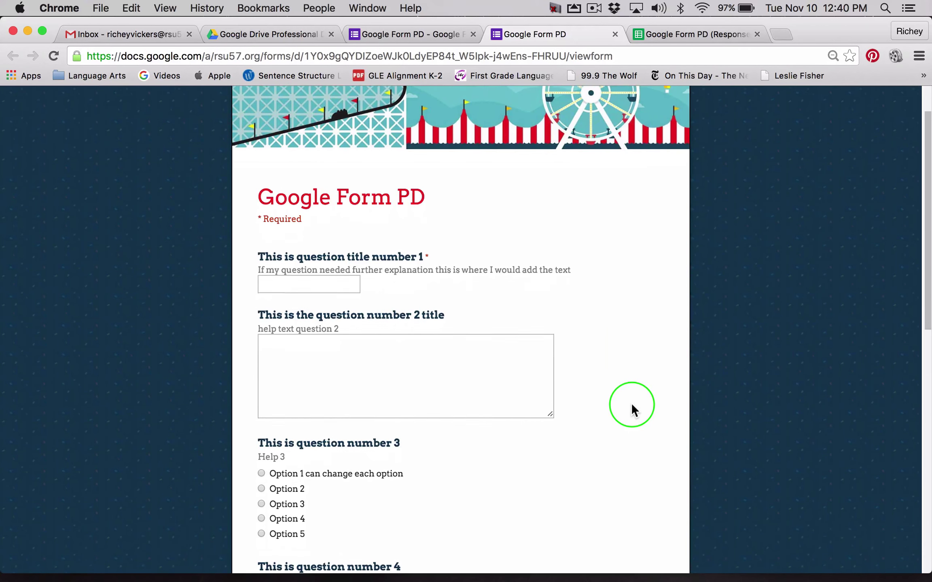
click(294, 281)
click(300, 342)
scroll(300, 340, down, 5)
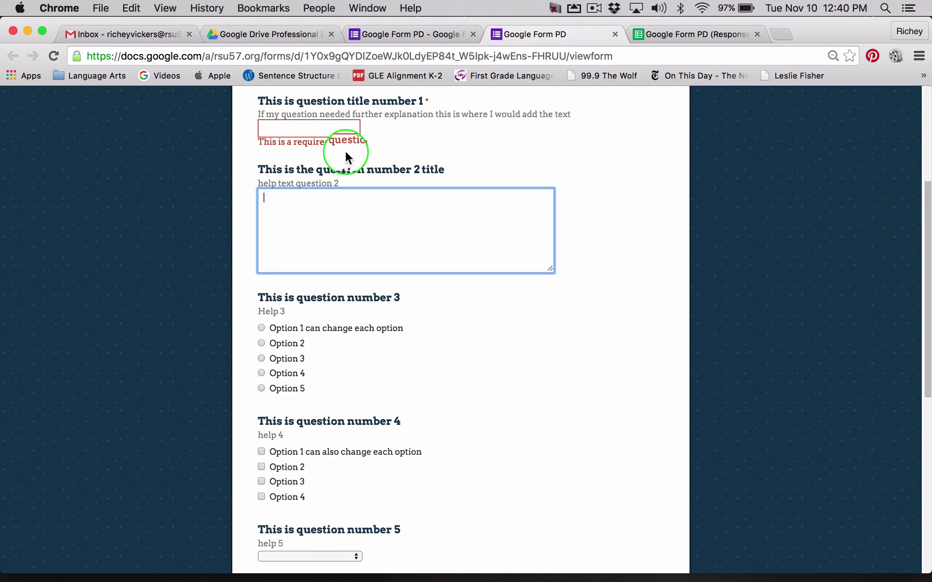
click(261, 342)
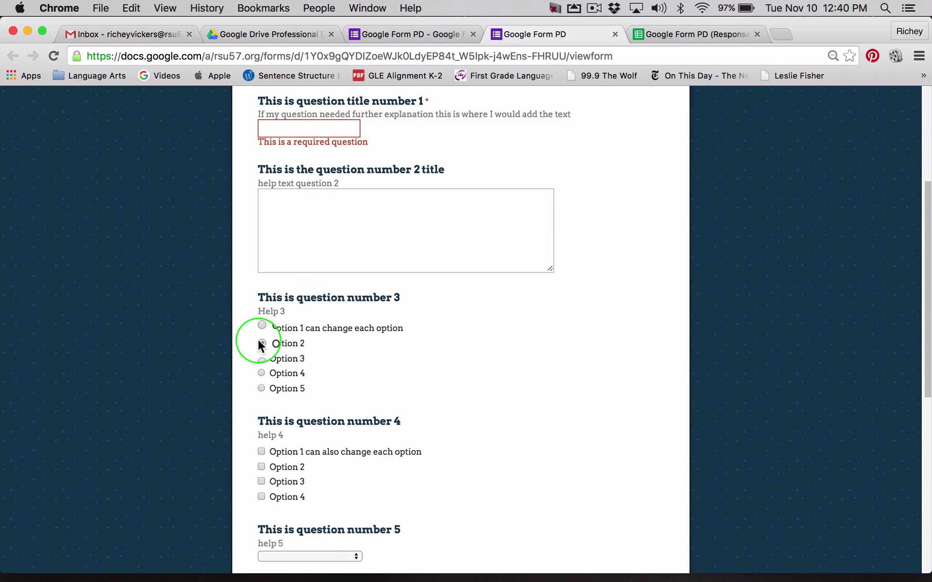
click(266, 129)
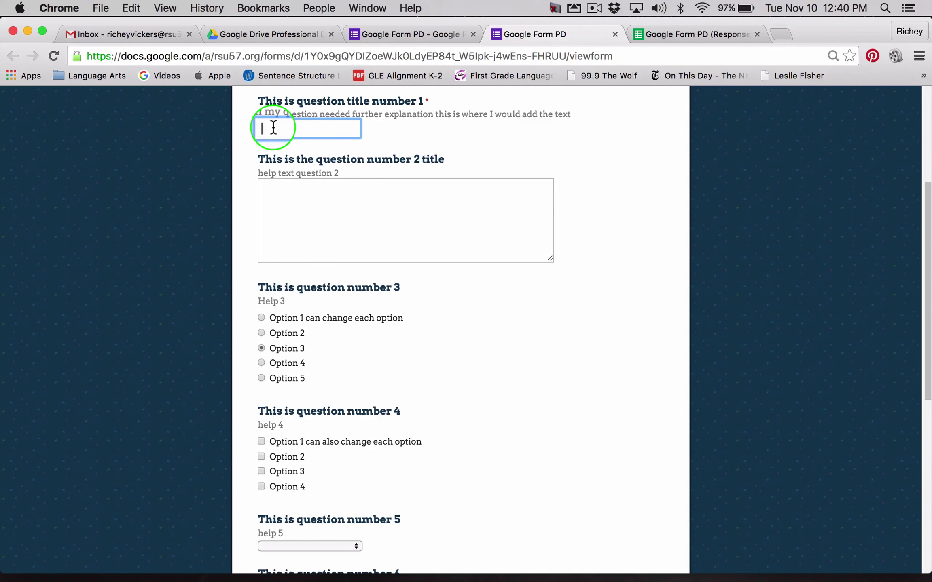
text(y)
click(298, 198)
text(s)
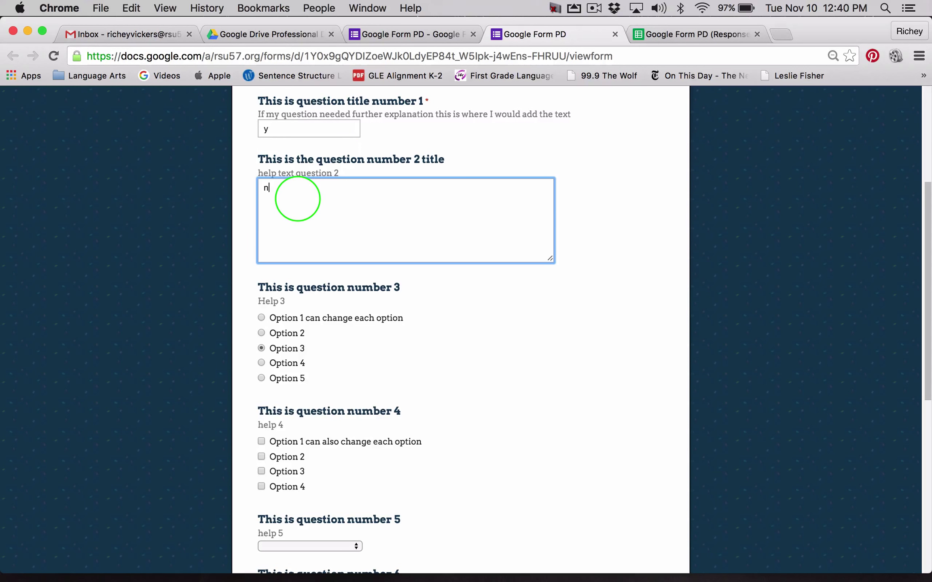
Tick question 4's first choice, pick Option 3 for question 5, and rate question 6 as 2
scroll(297, 199, down, 4)
click(261, 286)
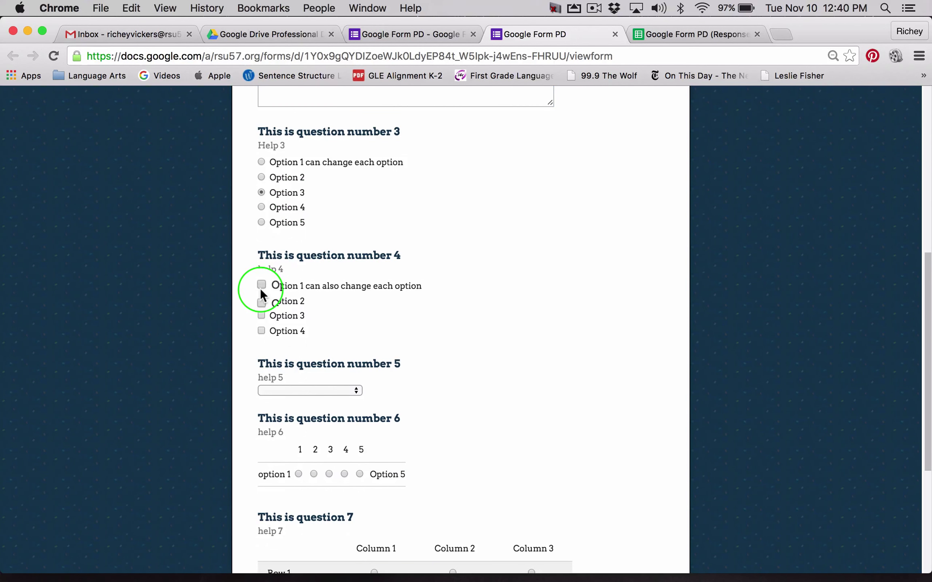
scroll(261, 329, down, 3)
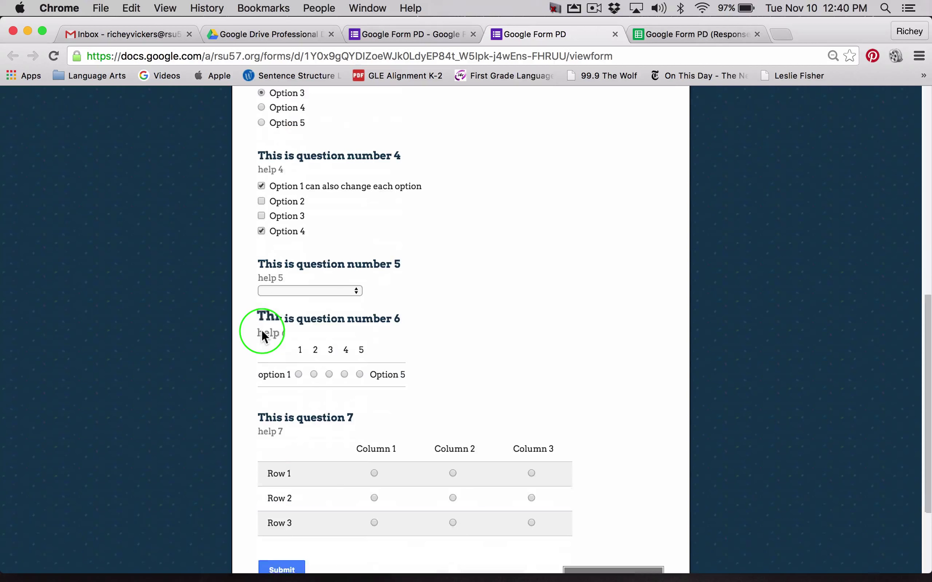
click(303, 282)
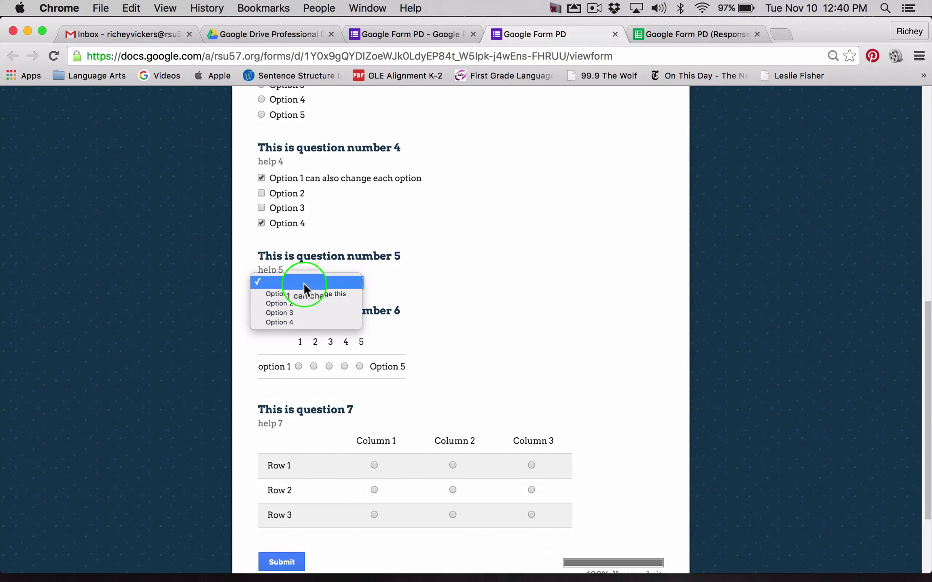
click(295, 312)
click(314, 366)
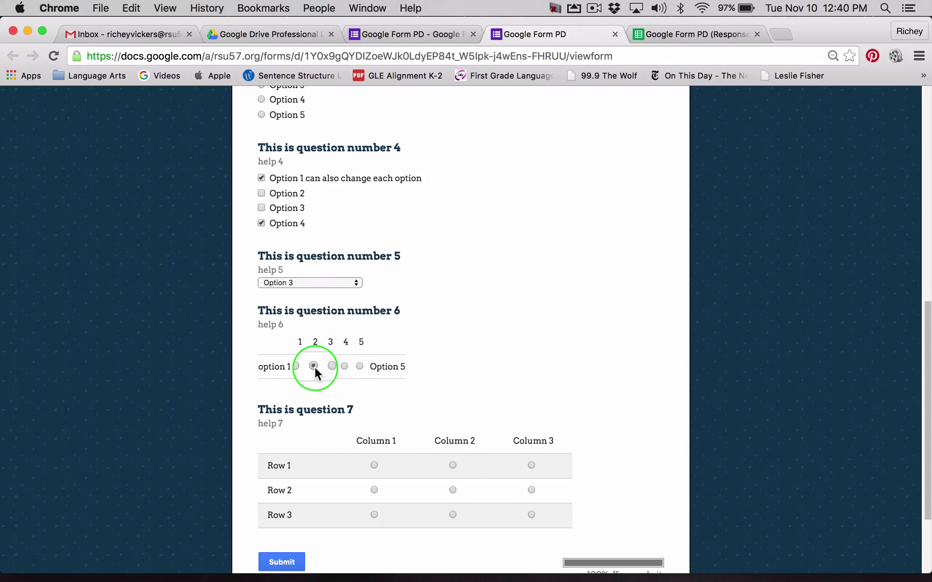
Choose Column 1 for all three rows of question 7 and submit the response
scroll(315, 366, down, 3)
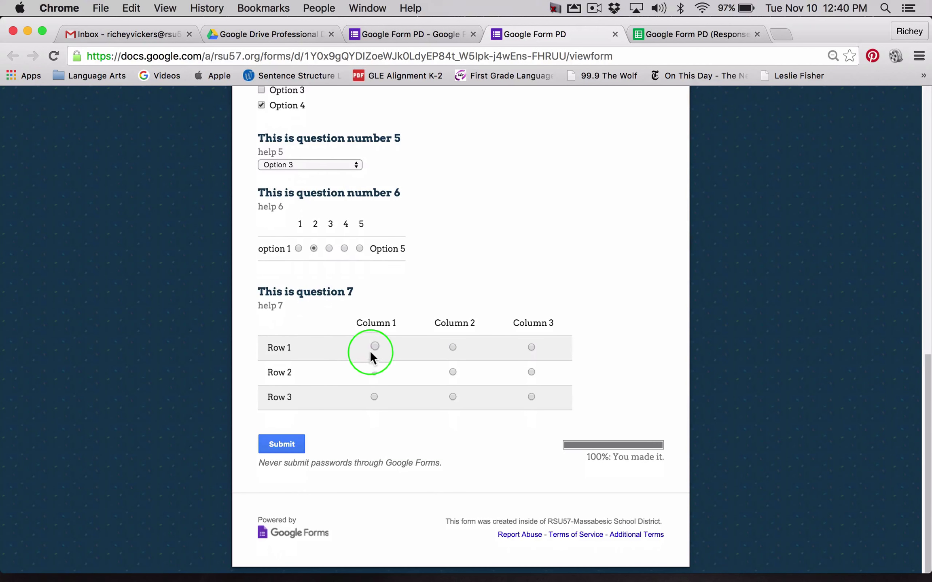
click(374, 372)
click(374, 396)
click(269, 444)
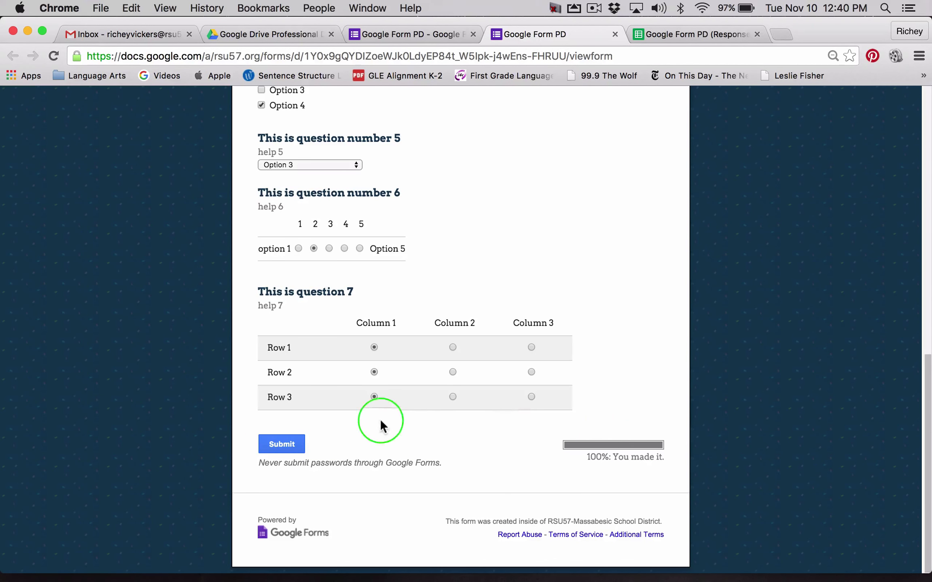
click(283, 445)
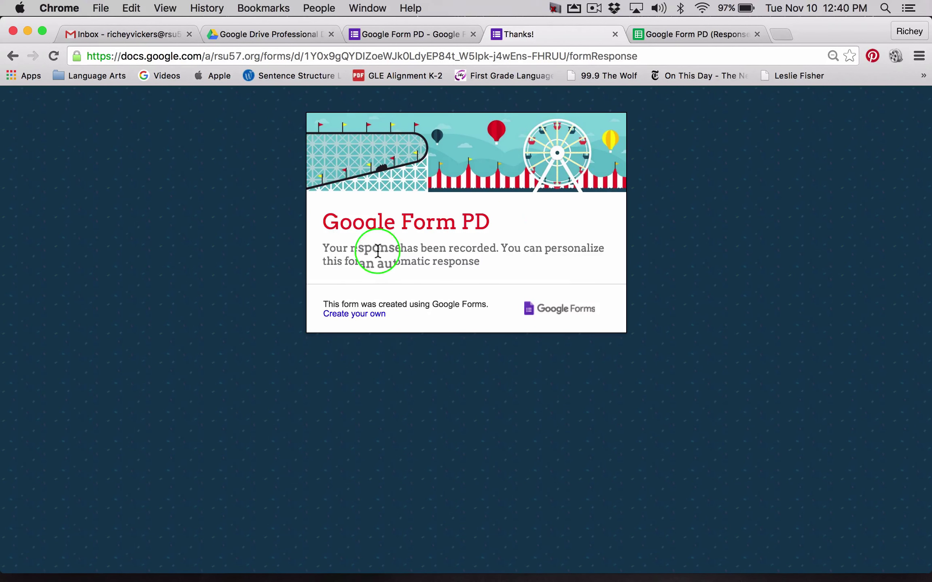
Close the Thanks! confirmation tab and return to the Google Drive folder
click(614, 34)
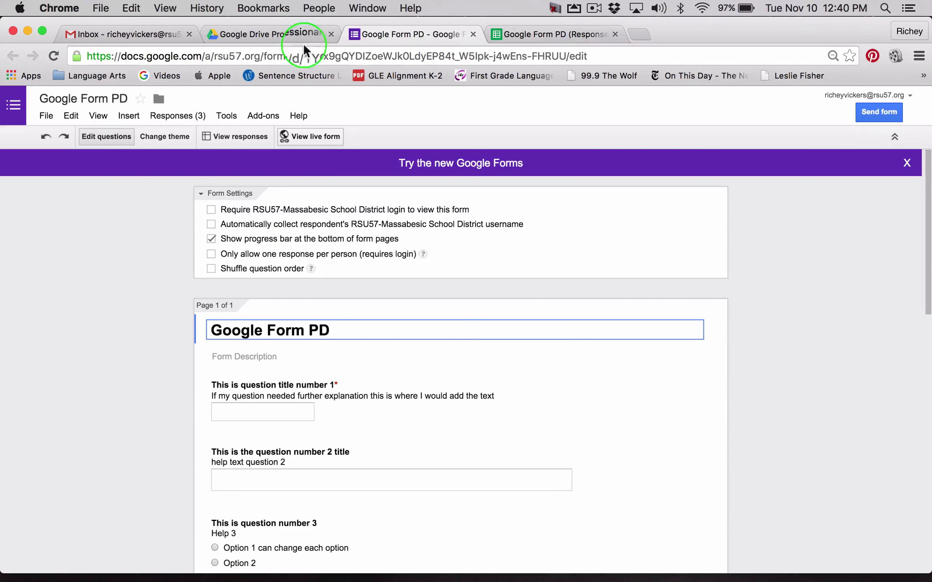
click(256, 27)
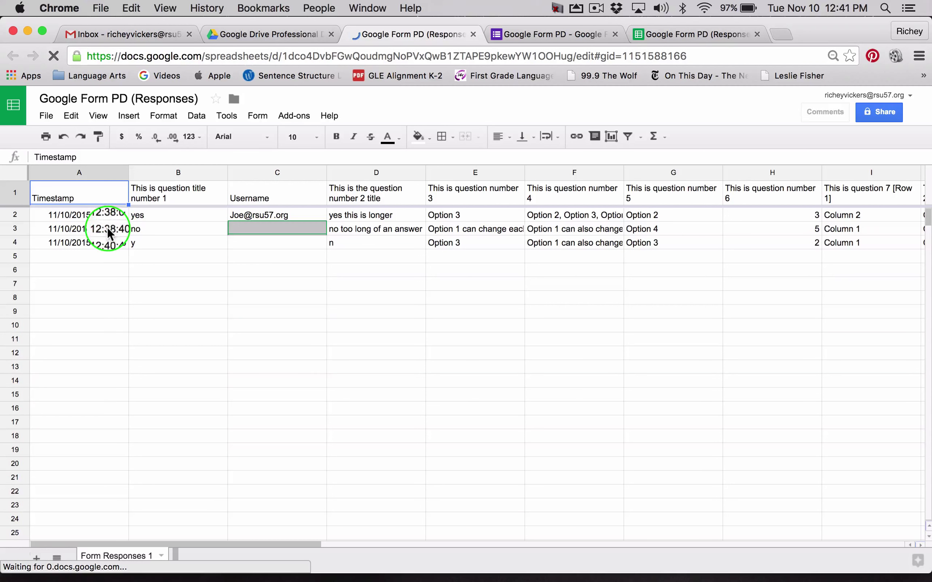
Inspect the Username column and columns A–K of the three responses, then open the Form menu
click(243, 224)
click(243, 238)
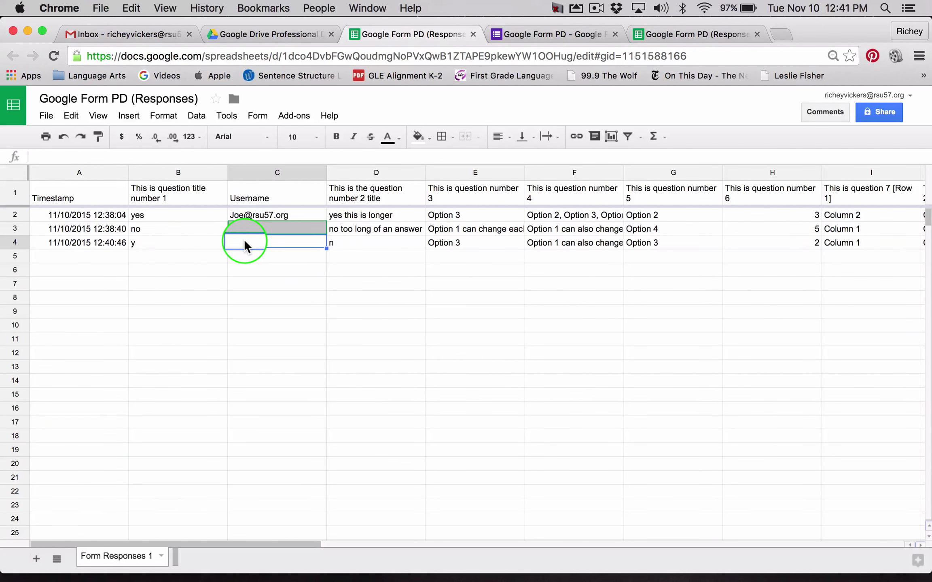
click(243, 206)
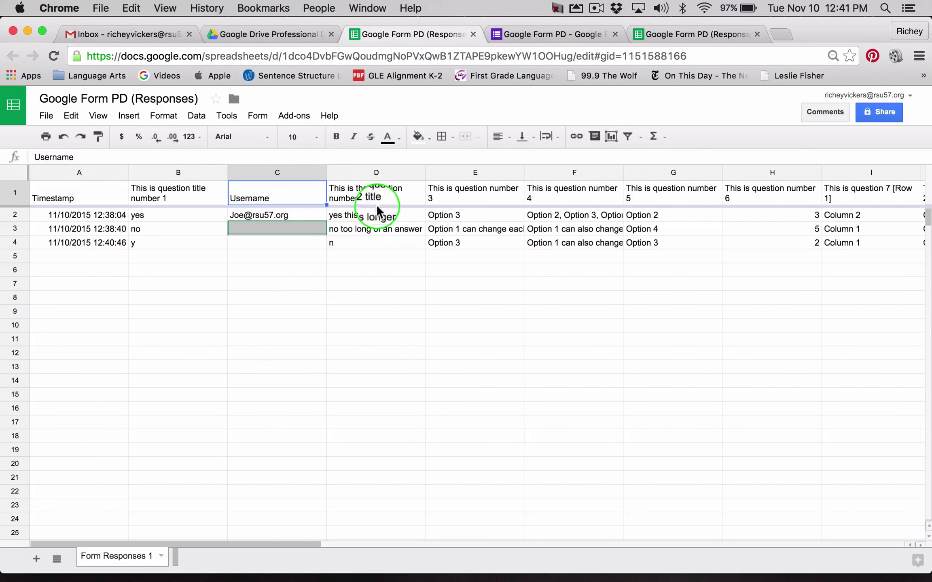
scroll(431, 231, right, 8)
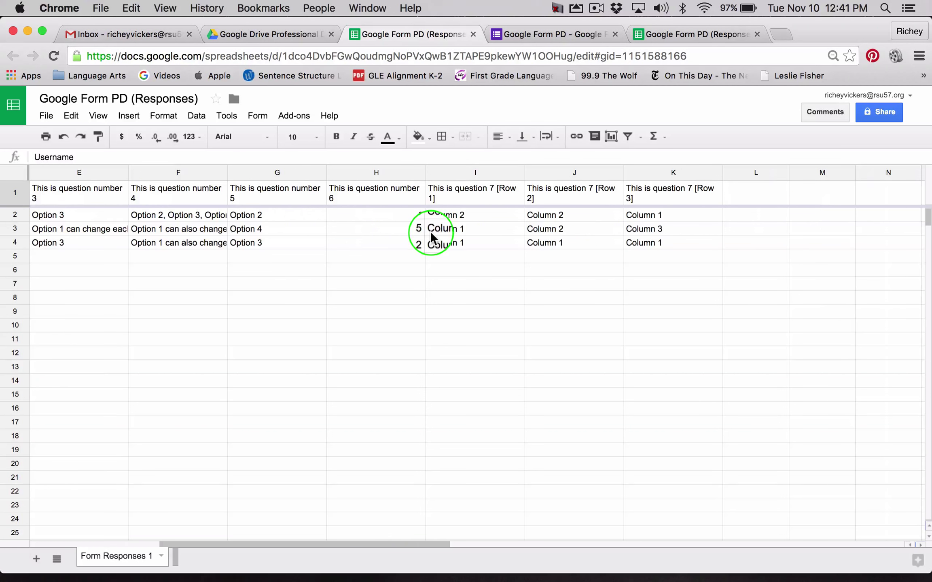
scroll(430, 231, left, 6)
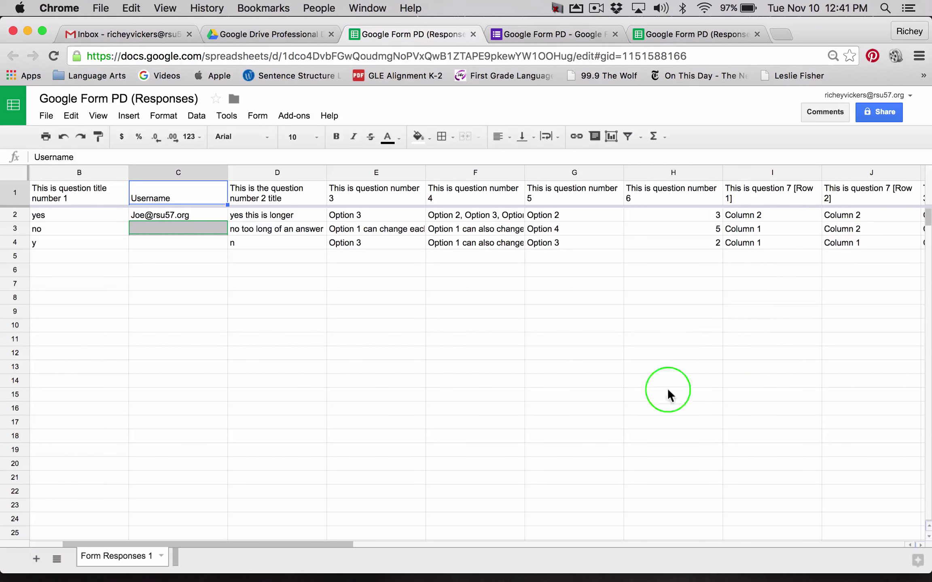
scroll(626, 449, right, 6)
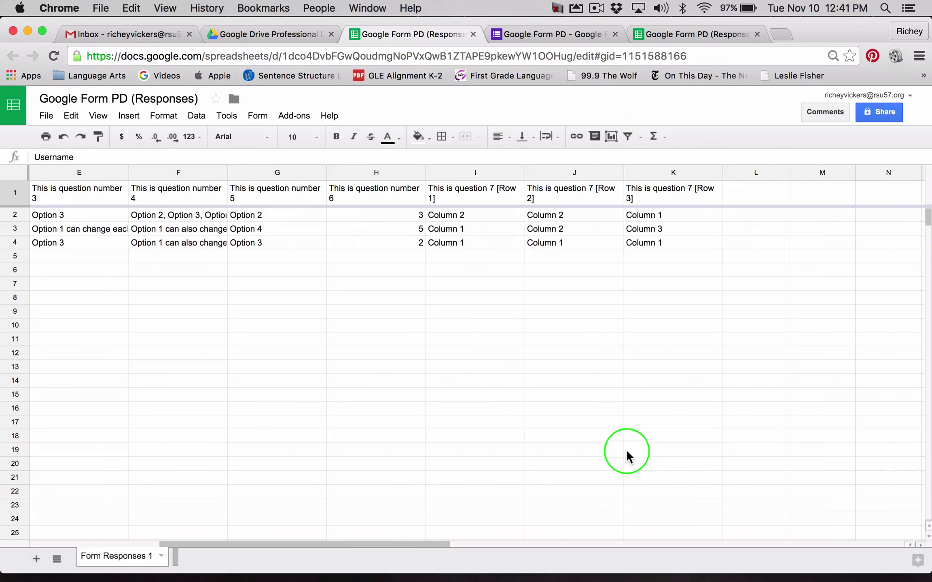
scroll(626, 449, left, 8)
scroll(626, 449, down, 2)
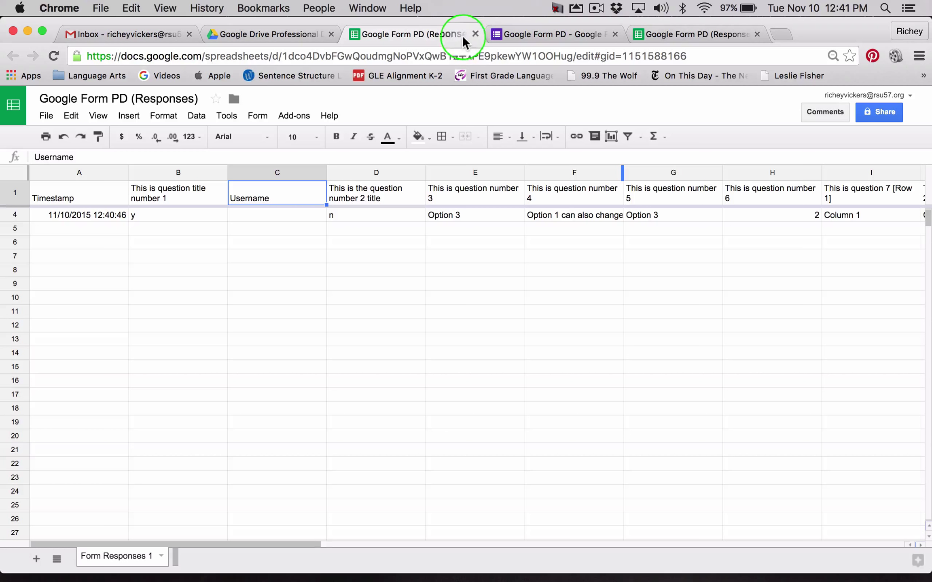
click(259, 116)
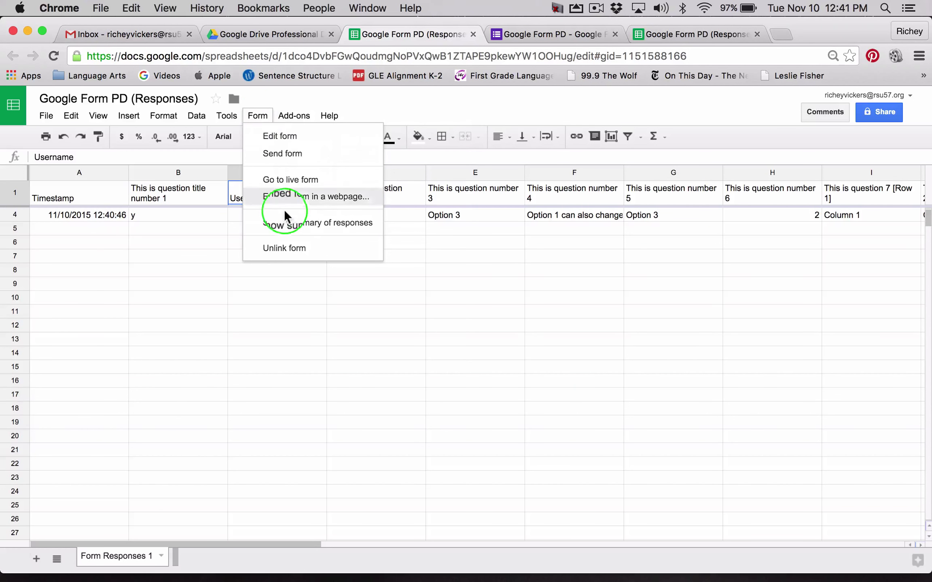
Show the summary of the 3 responses and scroll down to the per-question charts
click(288, 221)
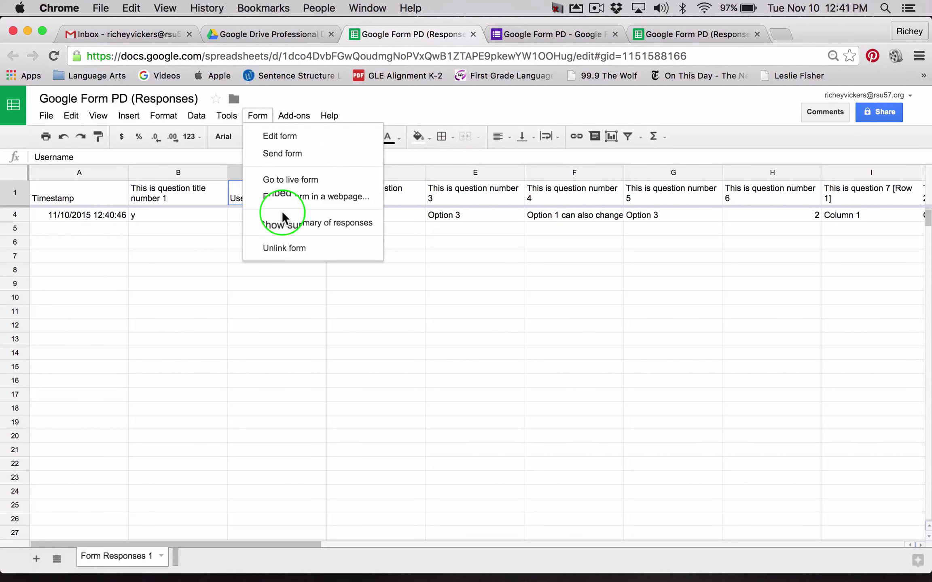
click(282, 214)
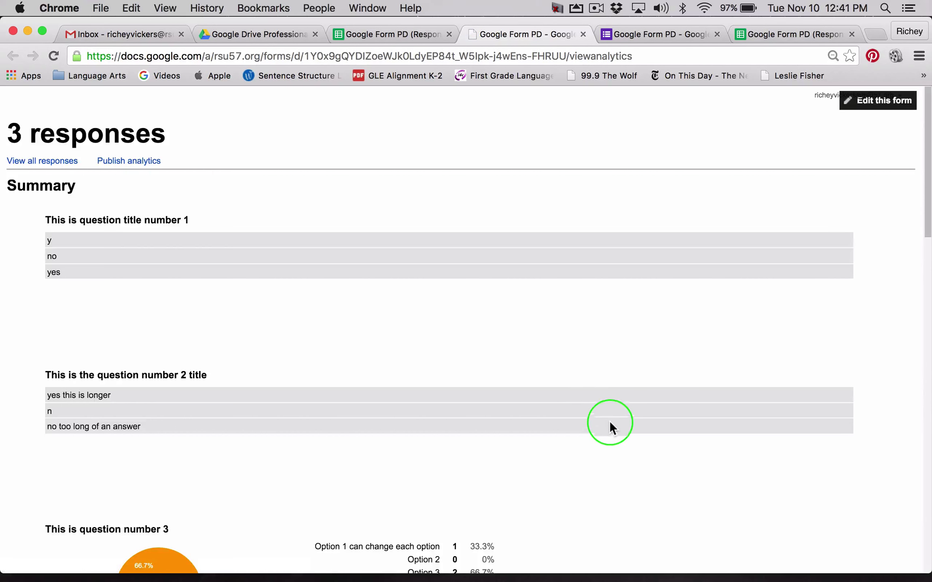
scroll(612, 424, down, 5)
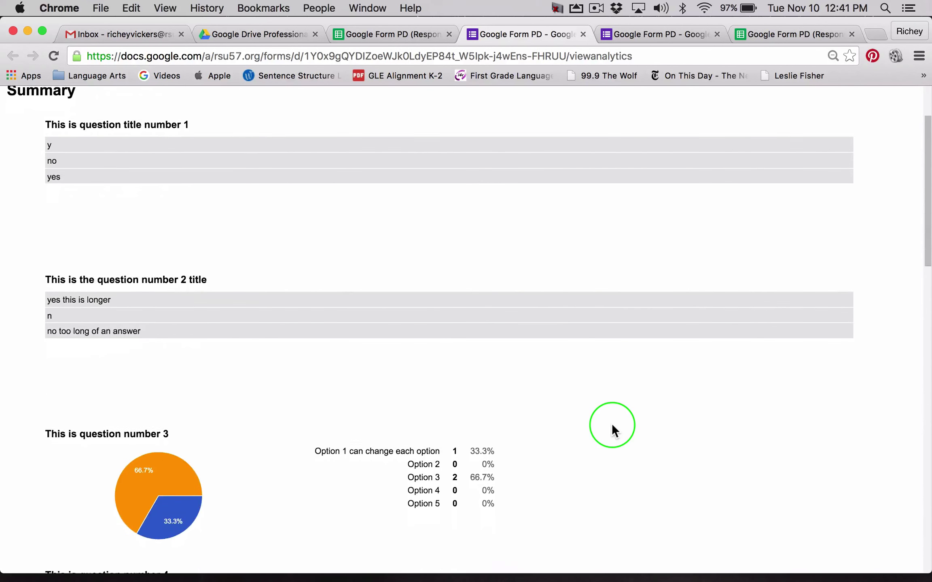
scroll(612, 424, down, 10)
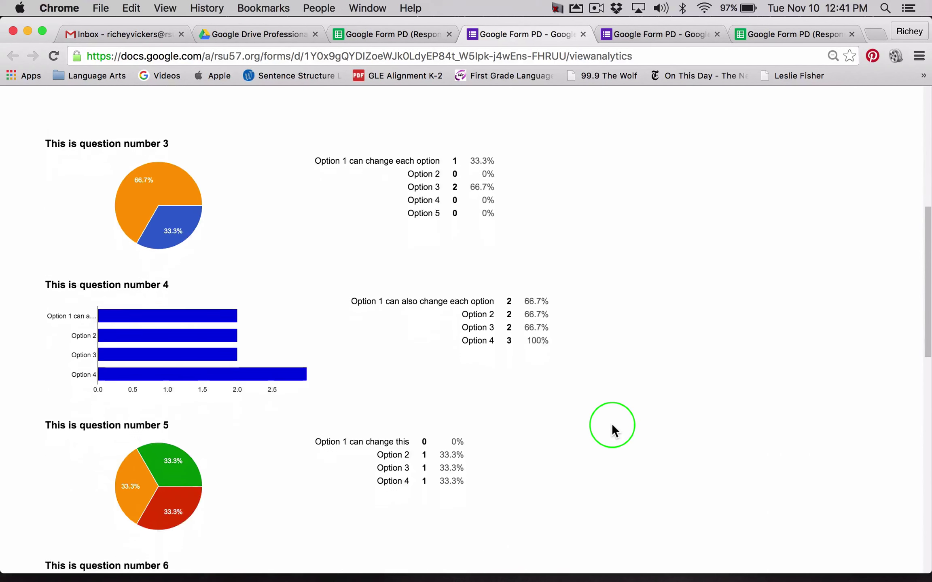